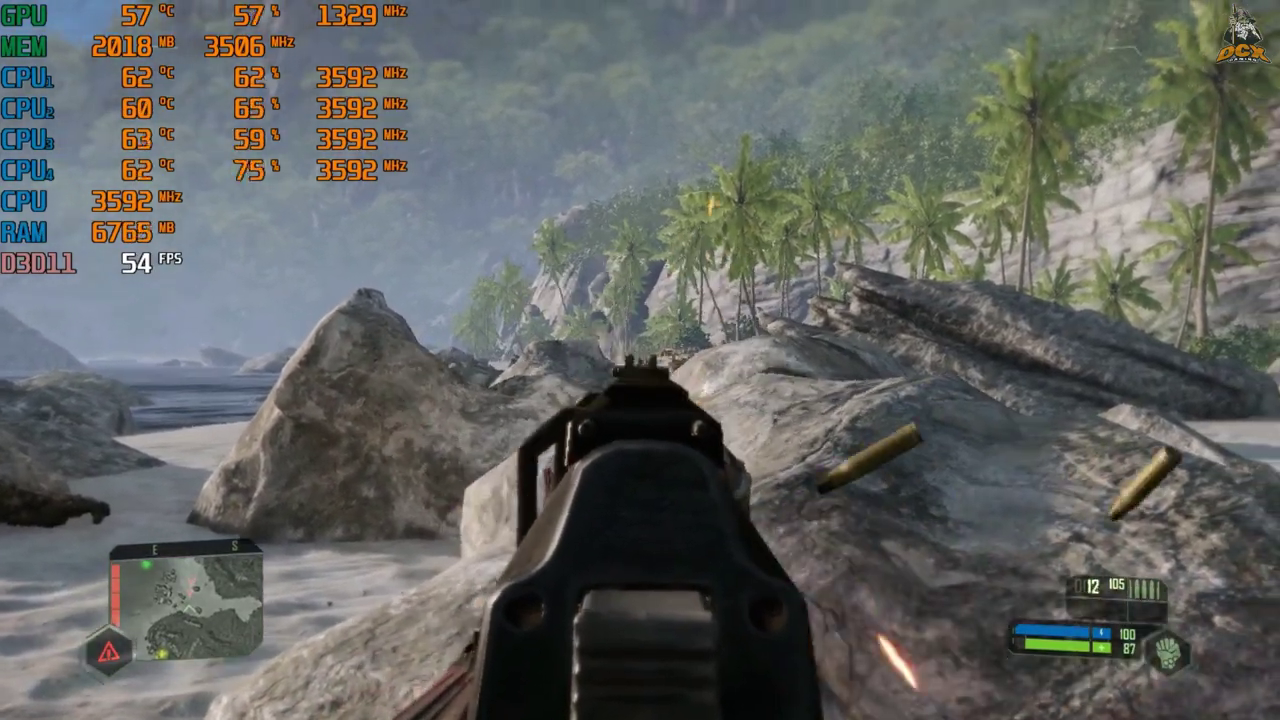
drag(640, 360, 640, 360)
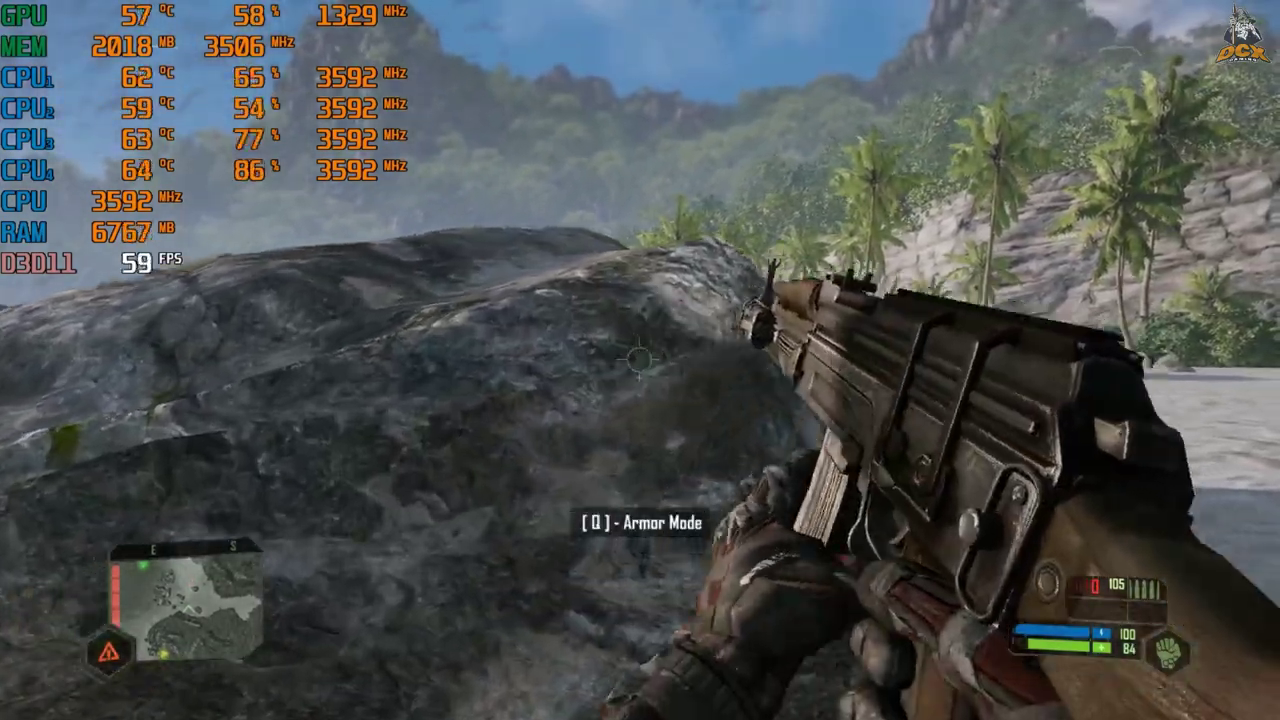
key(r)
key(w)
key(e)
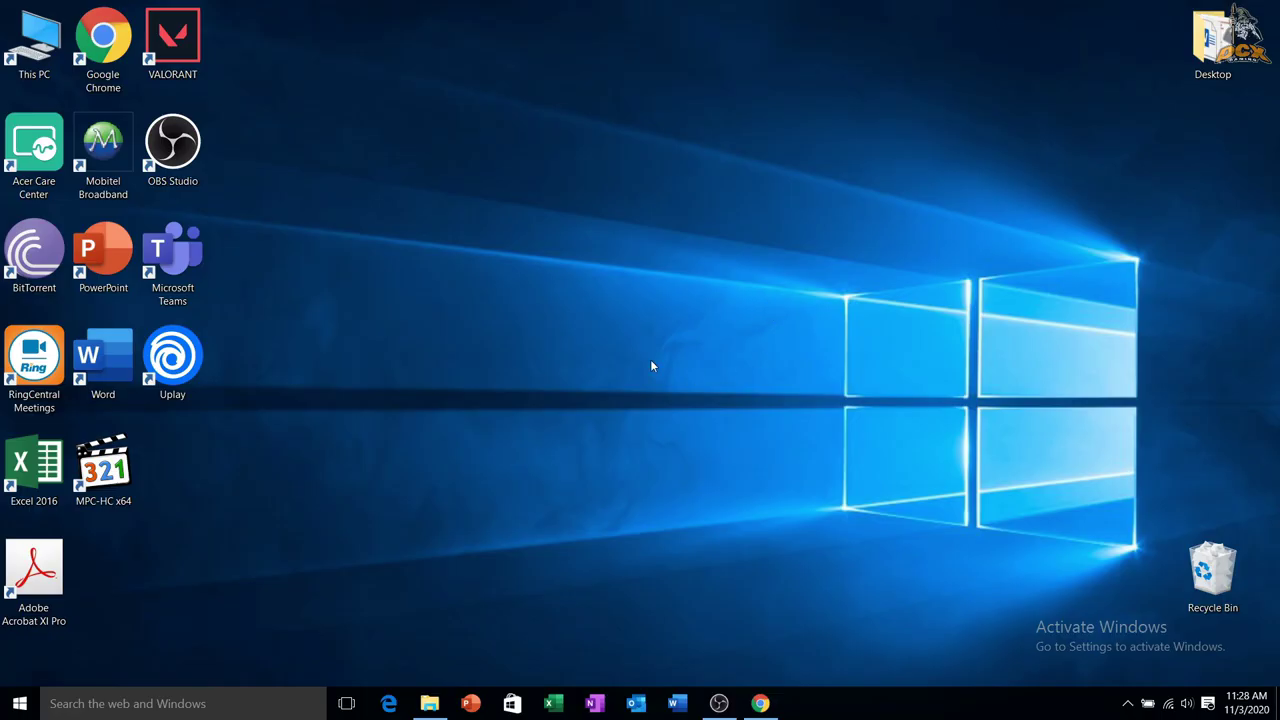
- Switch to Chrome and download the MSI Afterburner setup archive from msi.com/Landing/afterburner
click(760, 703)
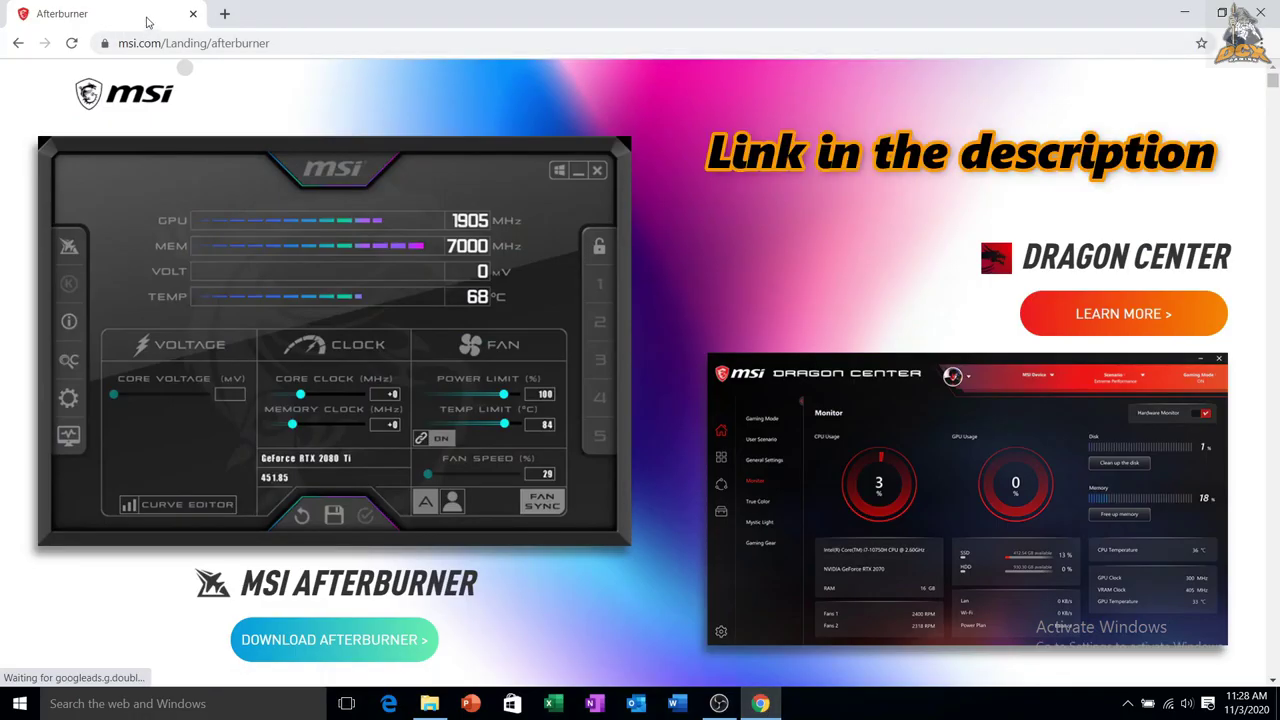
click(266, 43)
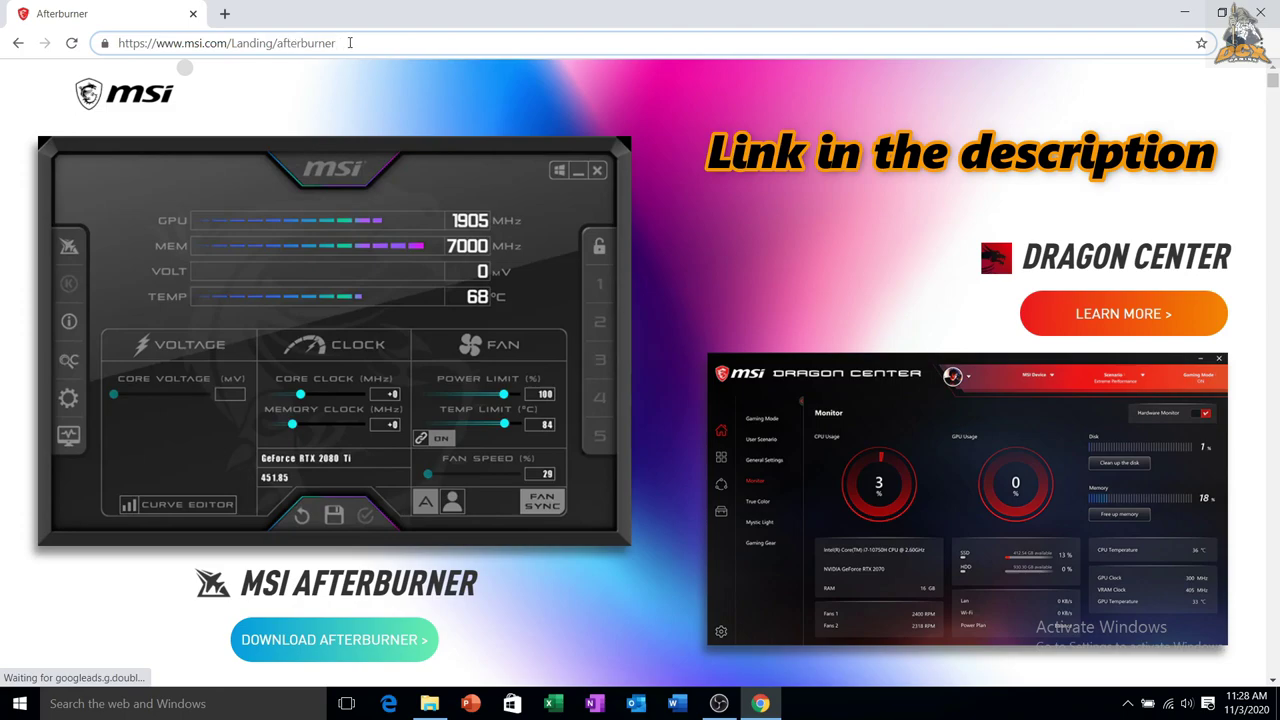
drag(338, 43, 118, 43)
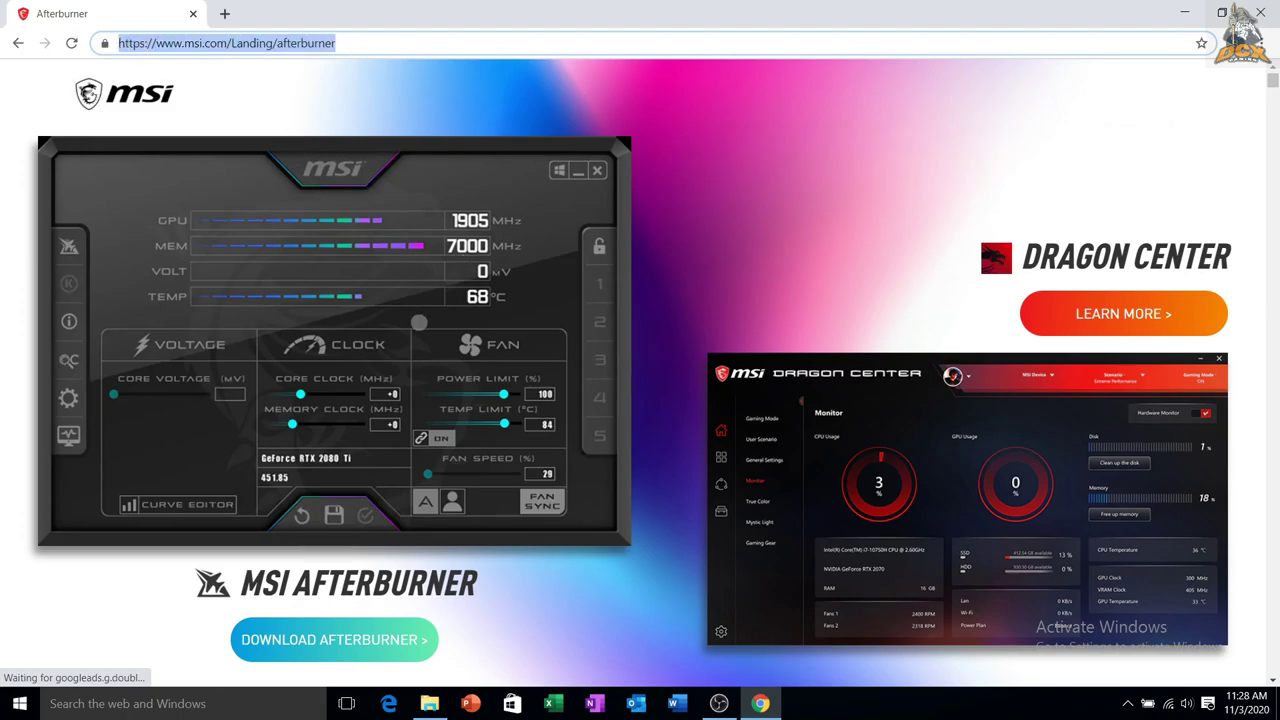
scroll(418, 323, down, 2)
scroll(318, 397, down, 2)
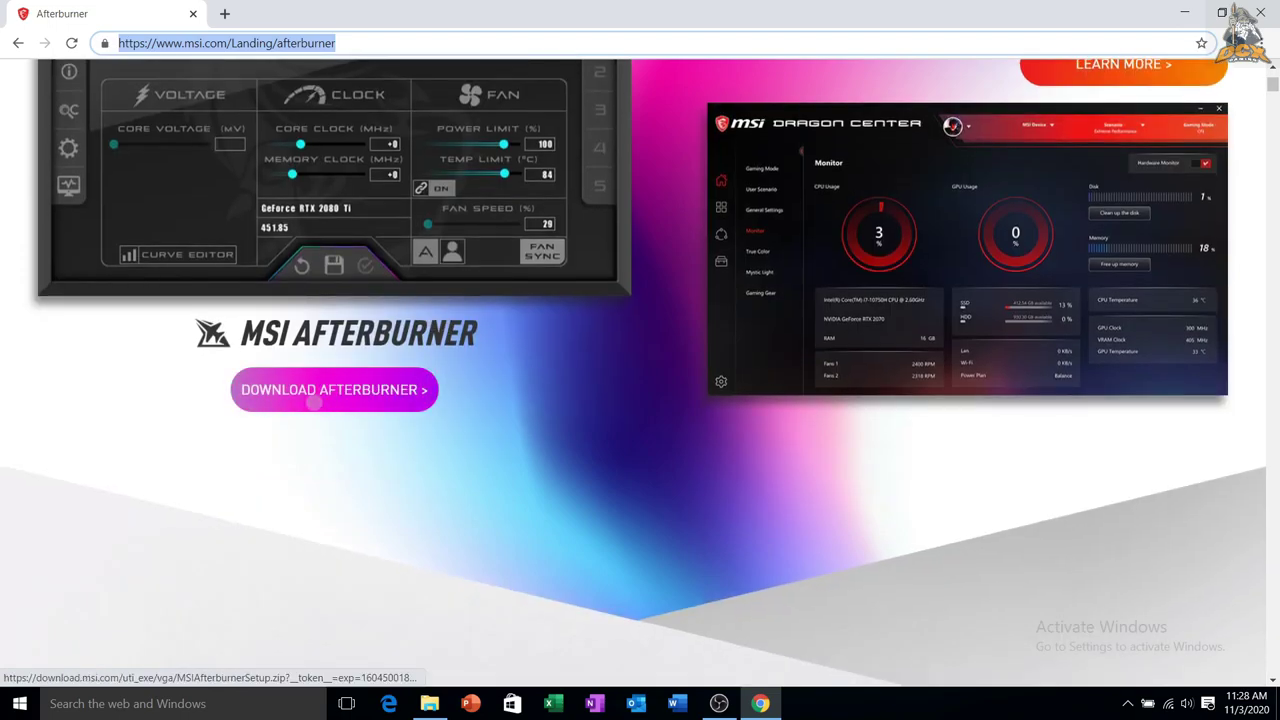
click(318, 397)
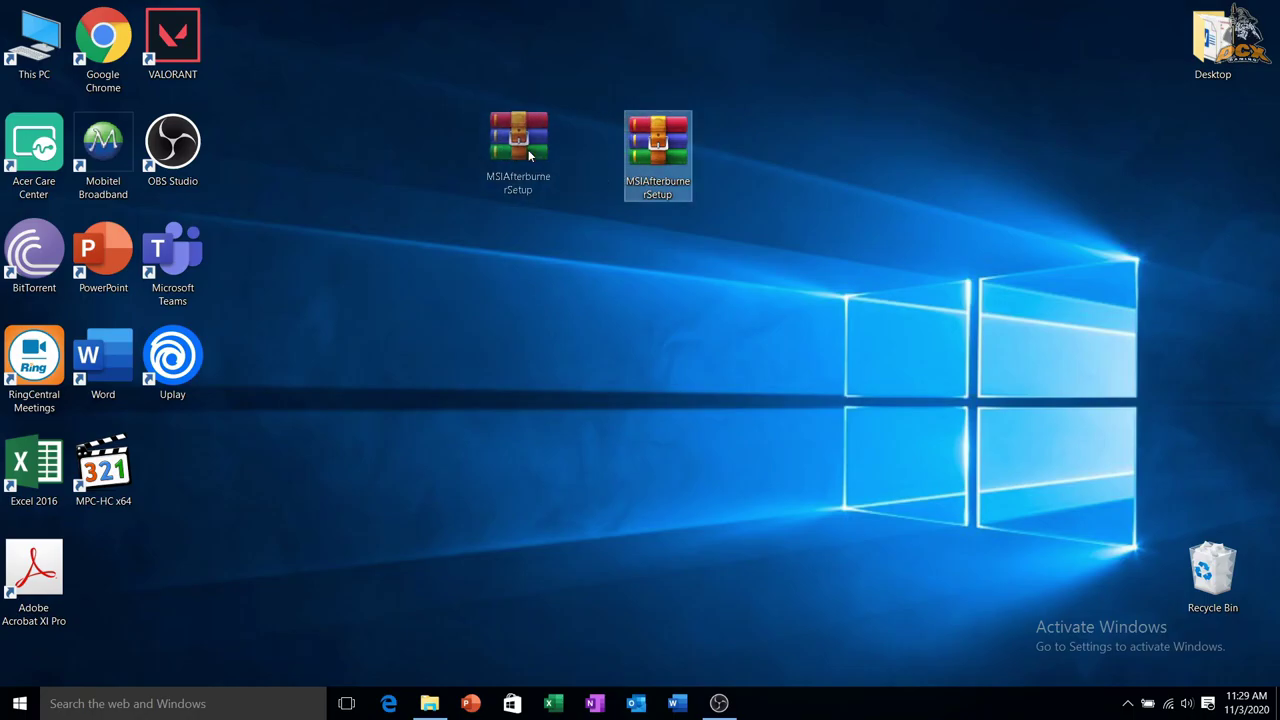
- Extract the MSIAfterburnerSetup archive on the desktop to its own folder and place that folder beside the archive
click(528, 149)
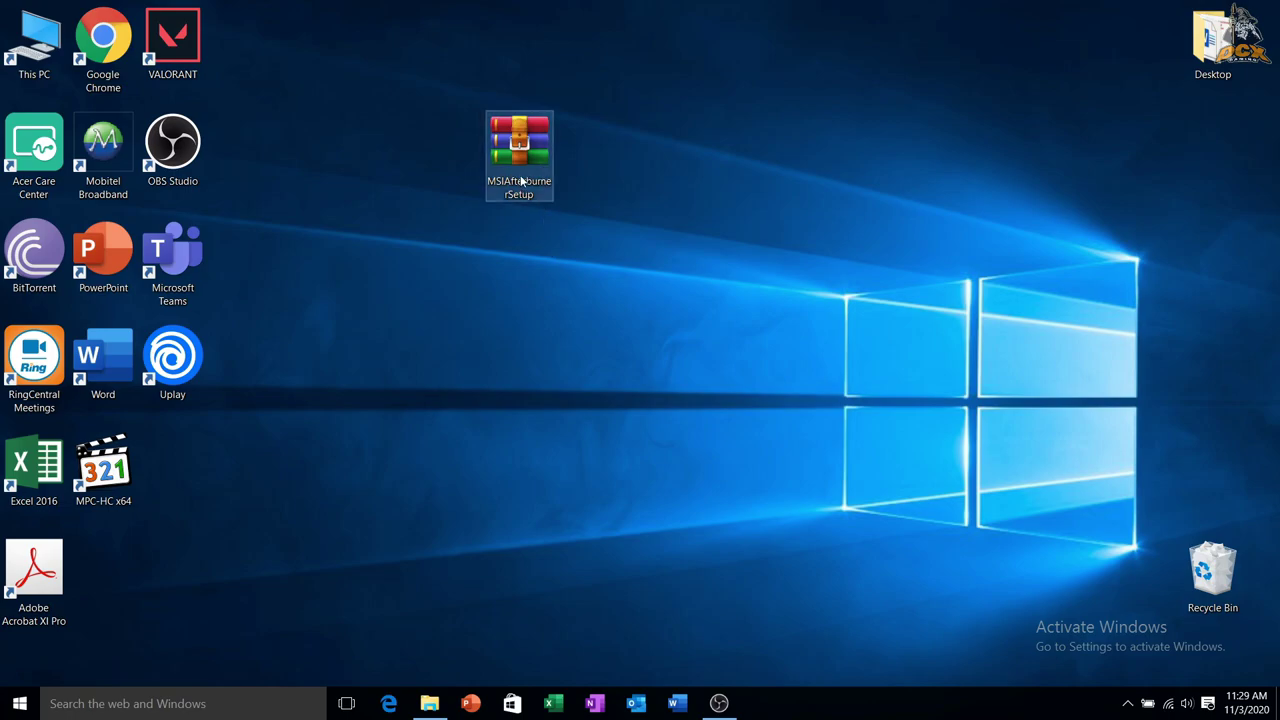
right_click(521, 180)
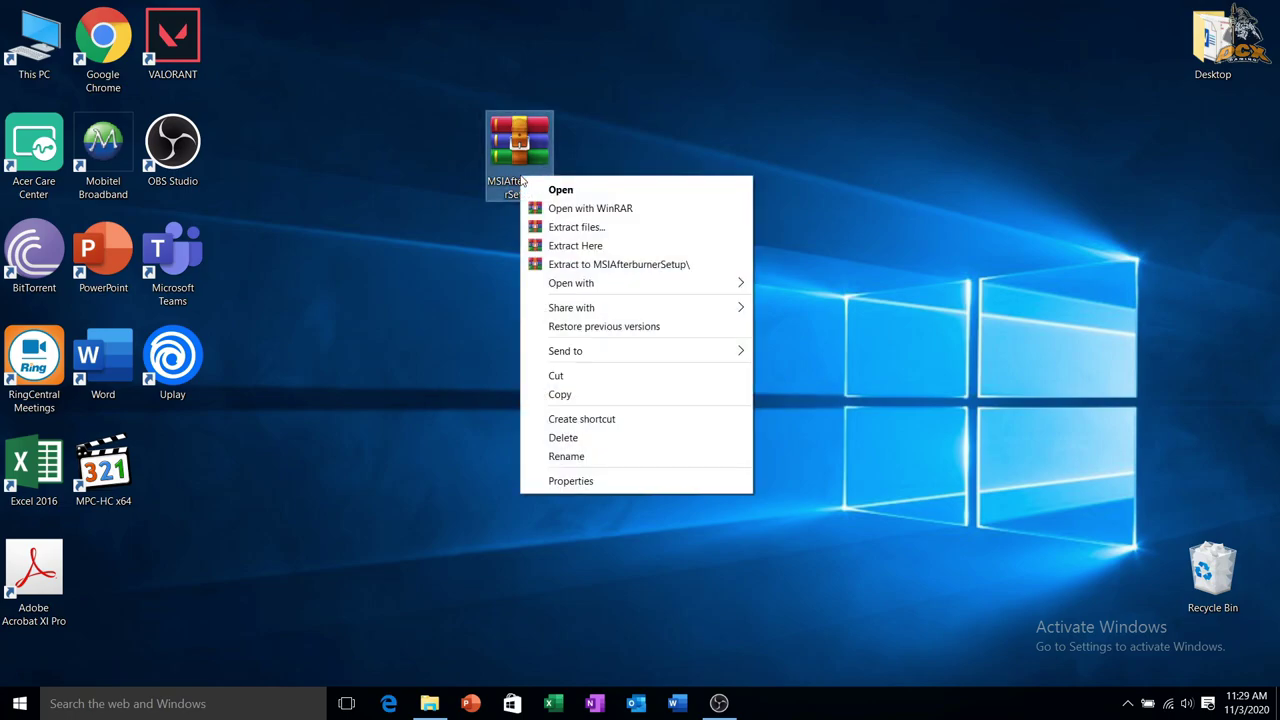
click(580, 266)
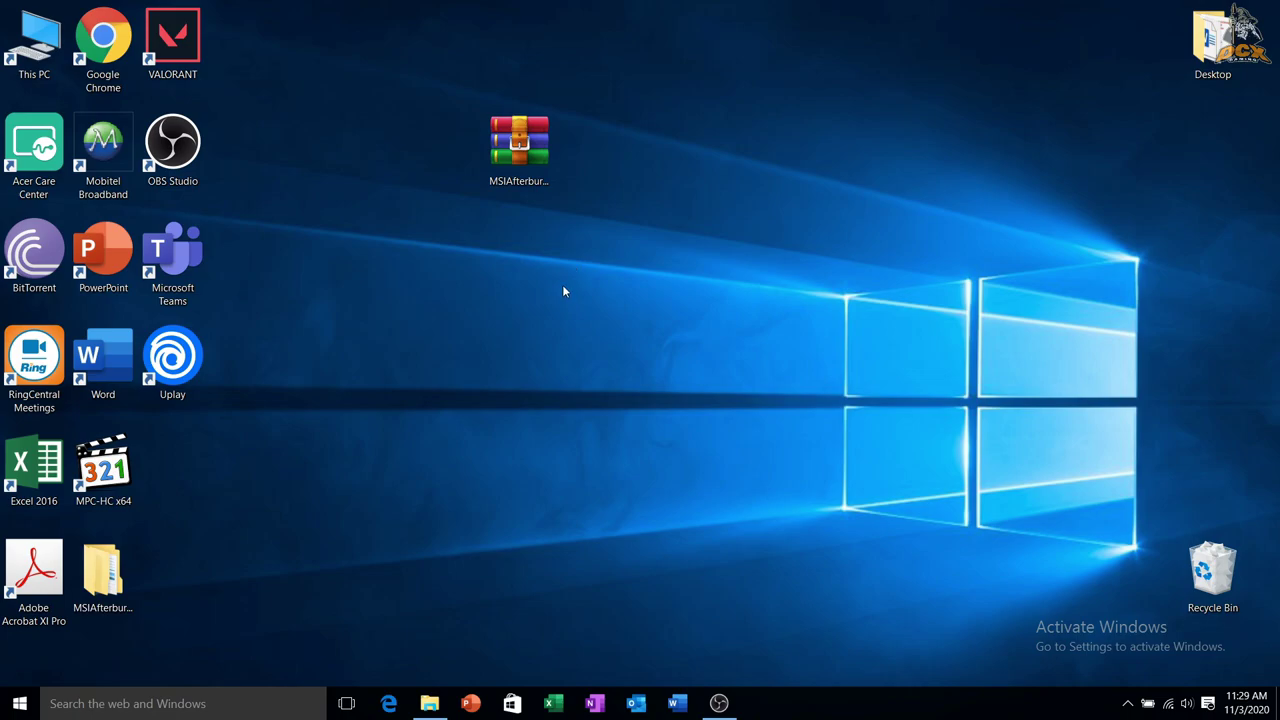
drag(118, 568, 663, 200)
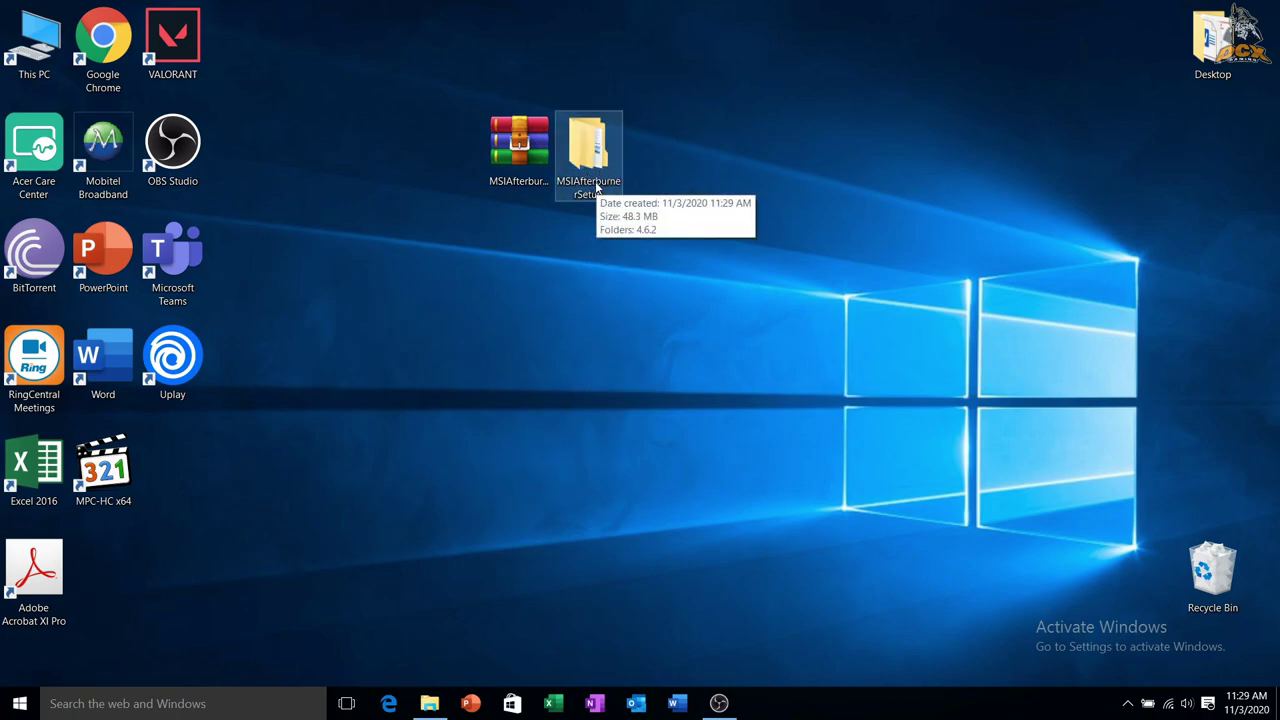
- Run MSIAfterburnerSetup462 as administrator from the 4.6.2 subfolder of the extracted MSIAfterburnerSetup folder
double_click(597, 187)
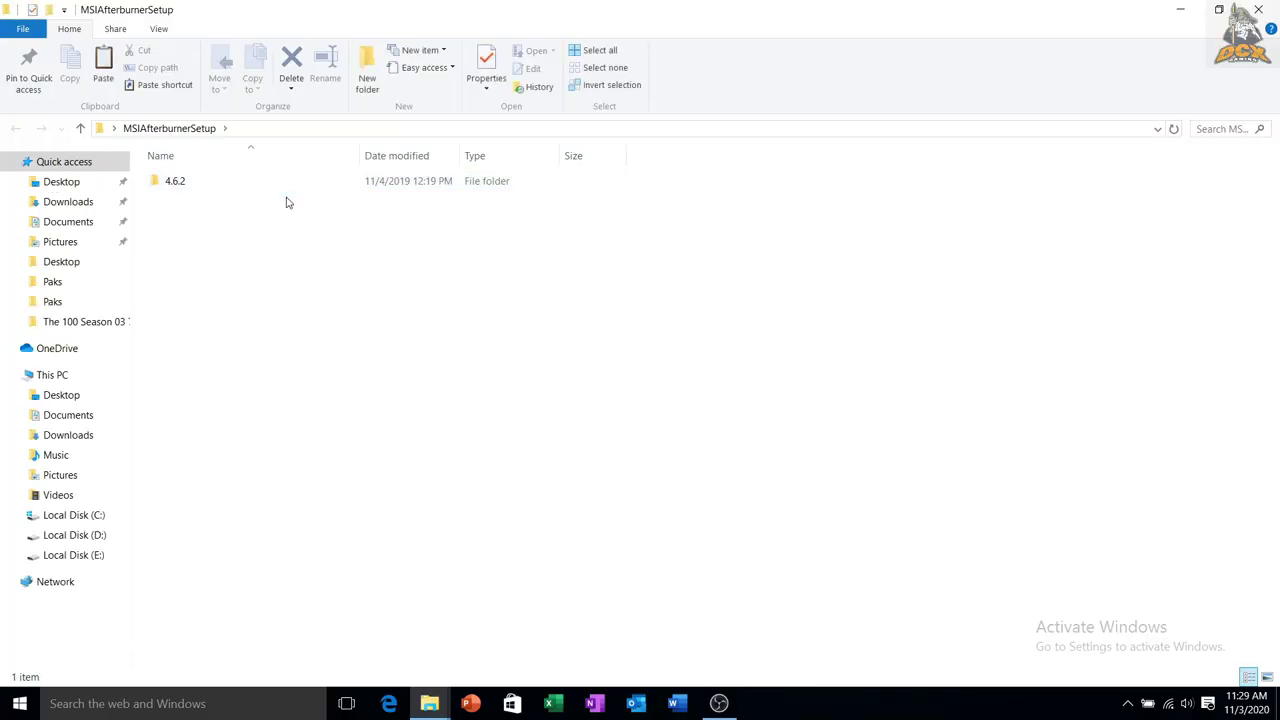
double_click(258, 189)
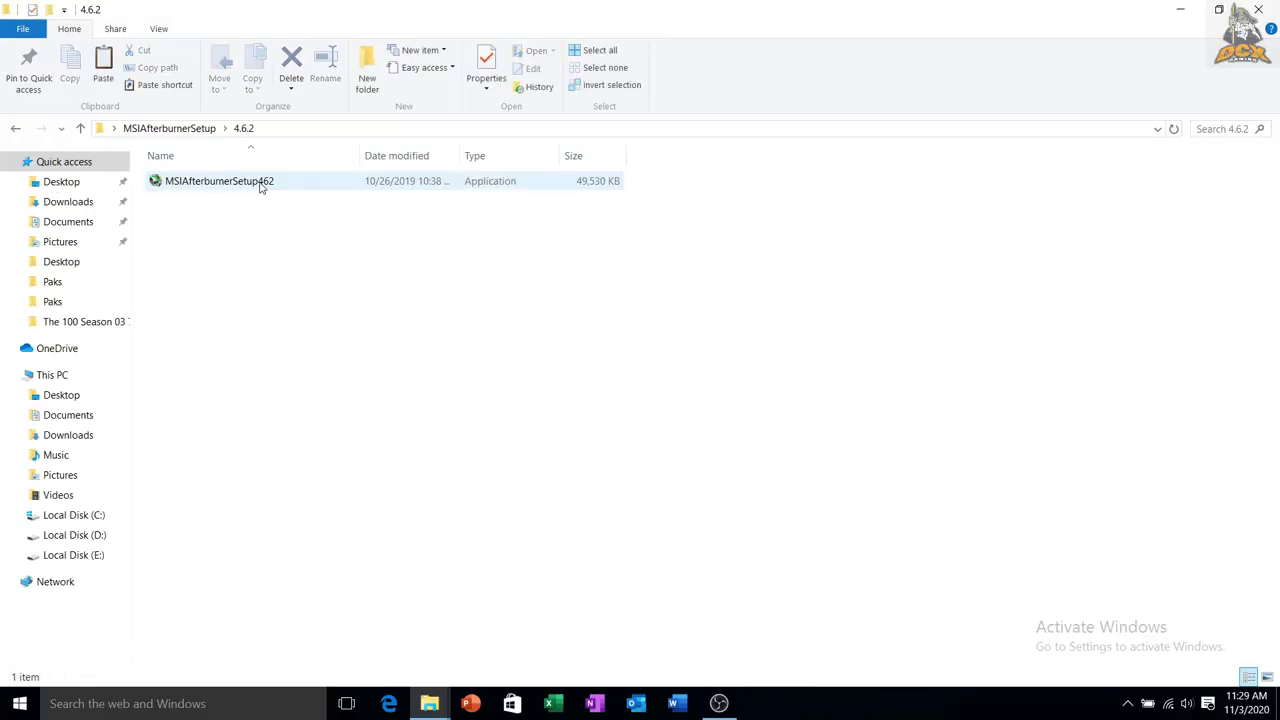
click(260, 187)
double_click(258, 182)
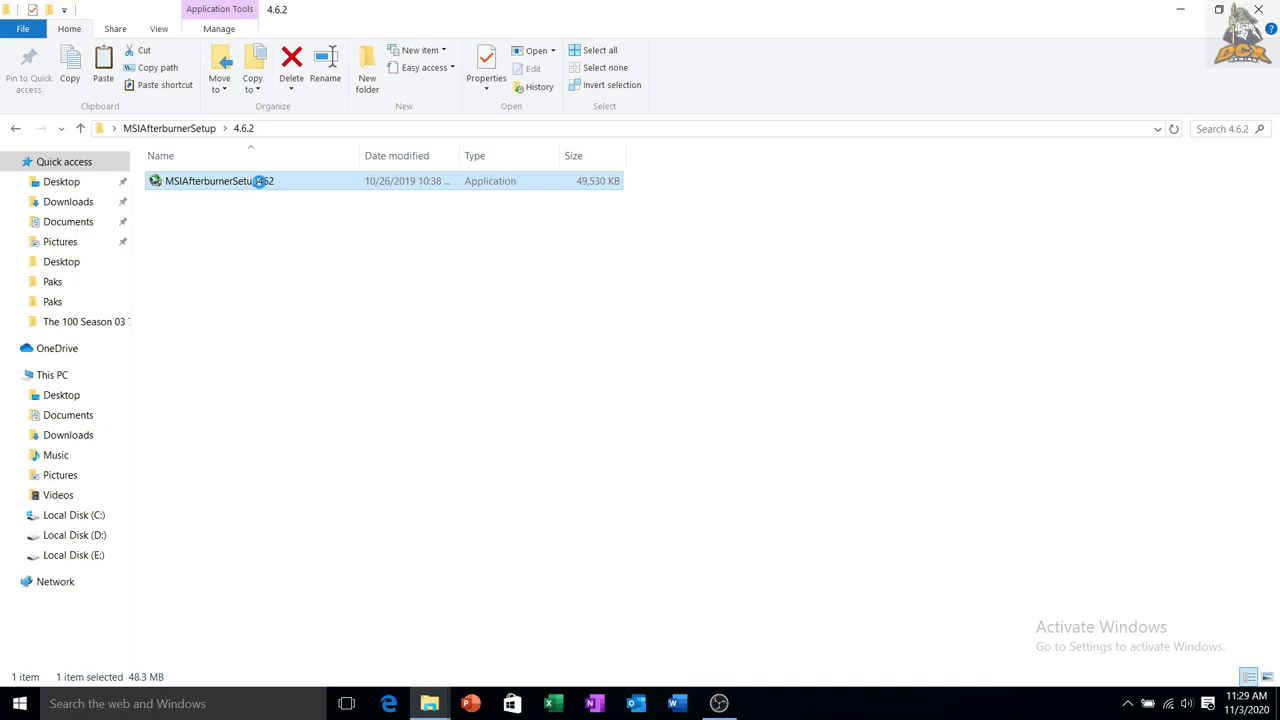
right_click(258, 181)
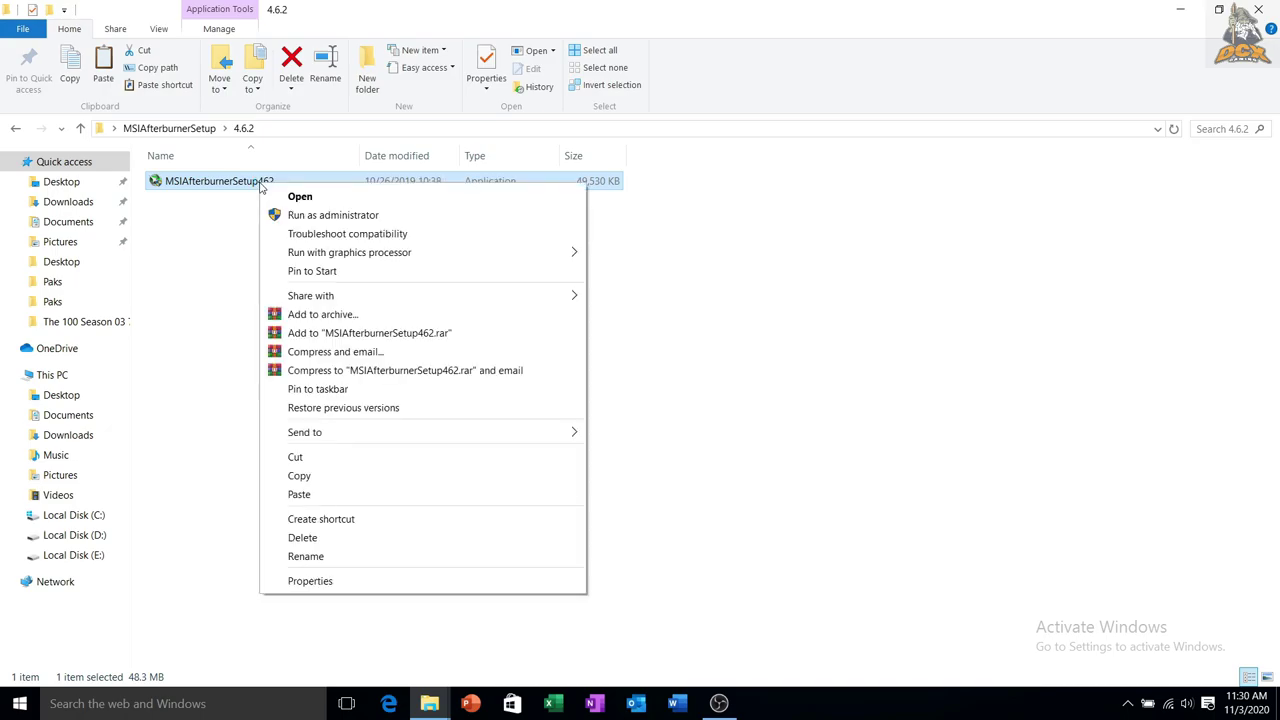
click(327, 217)
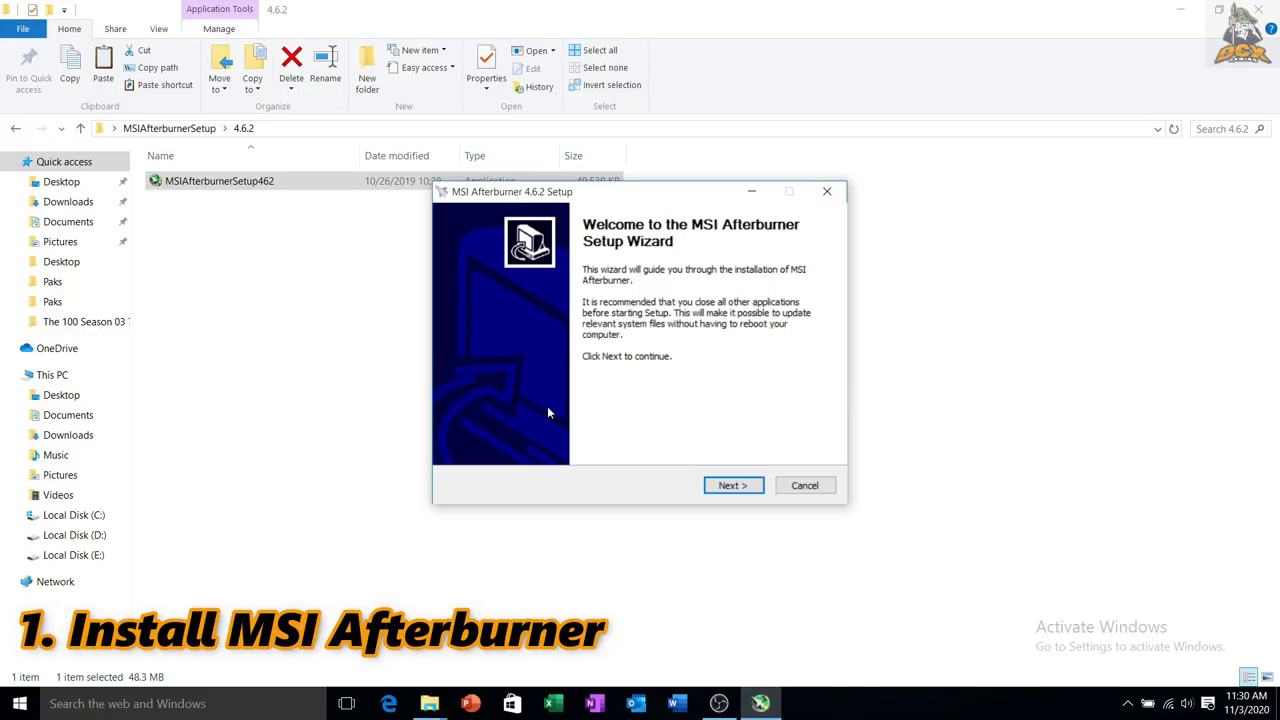
- Accept the licence and install MSI Afterburner with RivaTuner Statistics Server in the default folder, showing the installation details
click(733, 486)
click(583, 433)
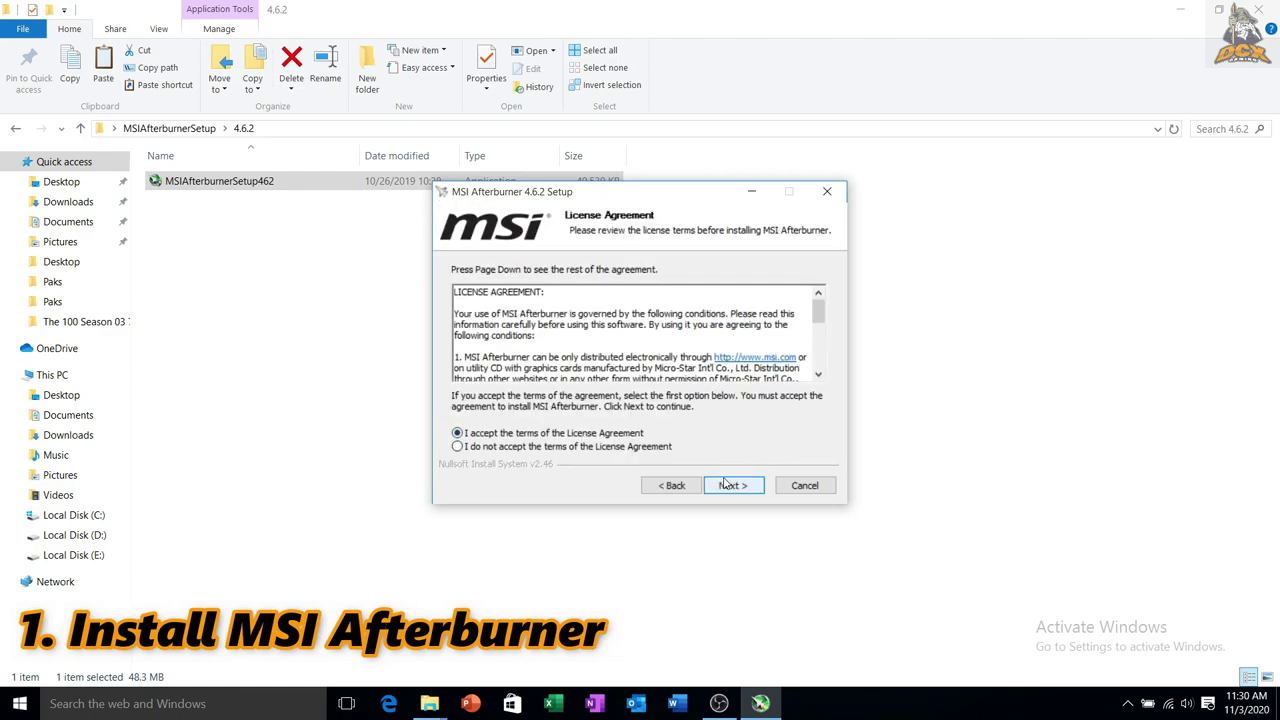
click(733, 486)
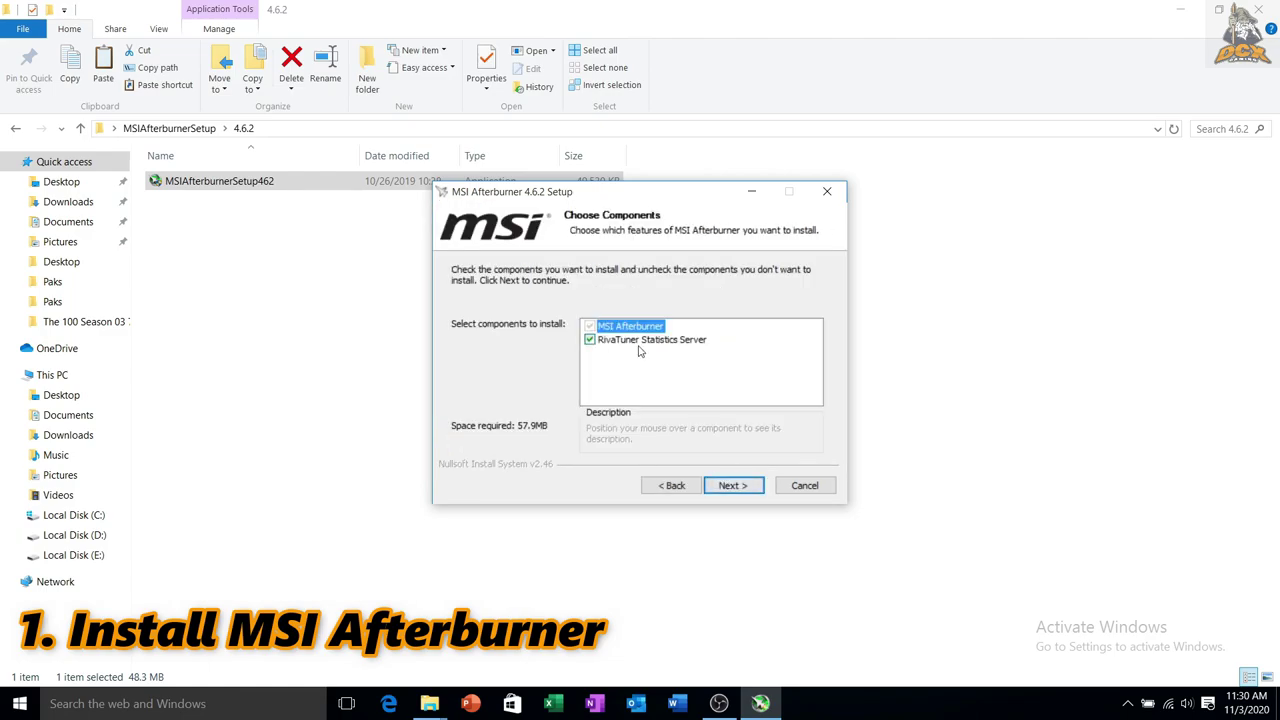
click(733, 485)
click(733, 485)
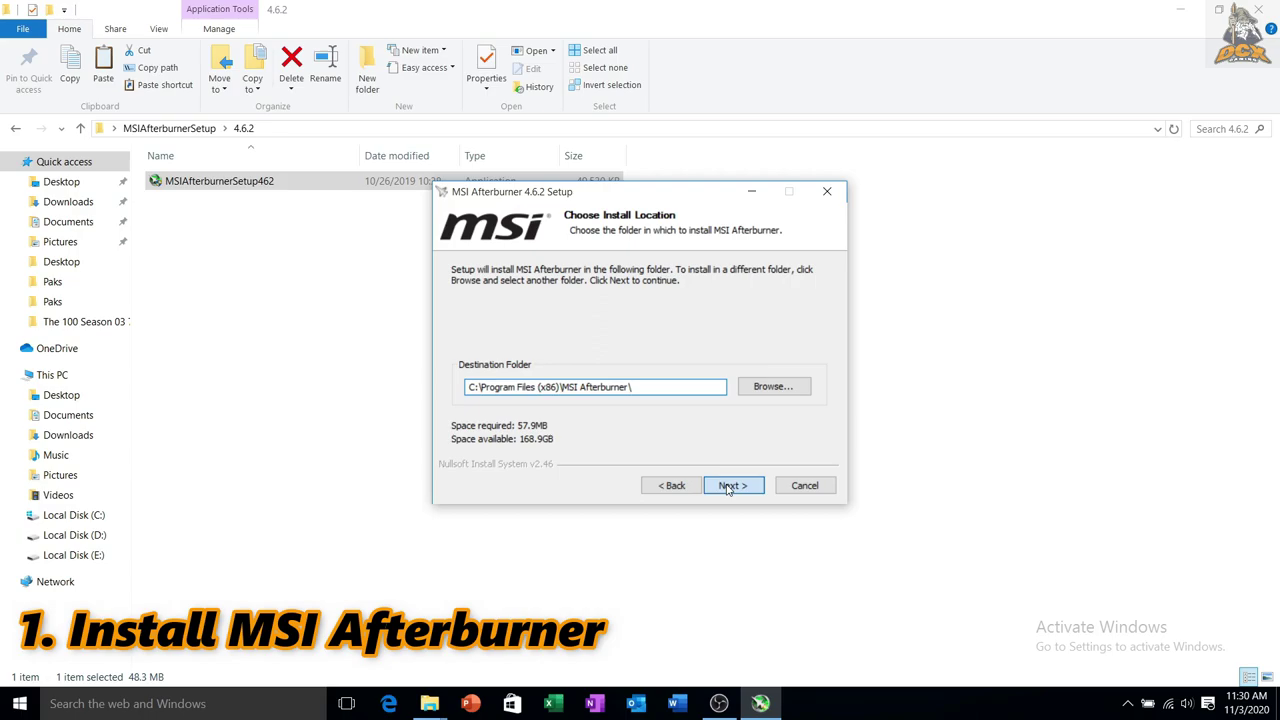
click(733, 485)
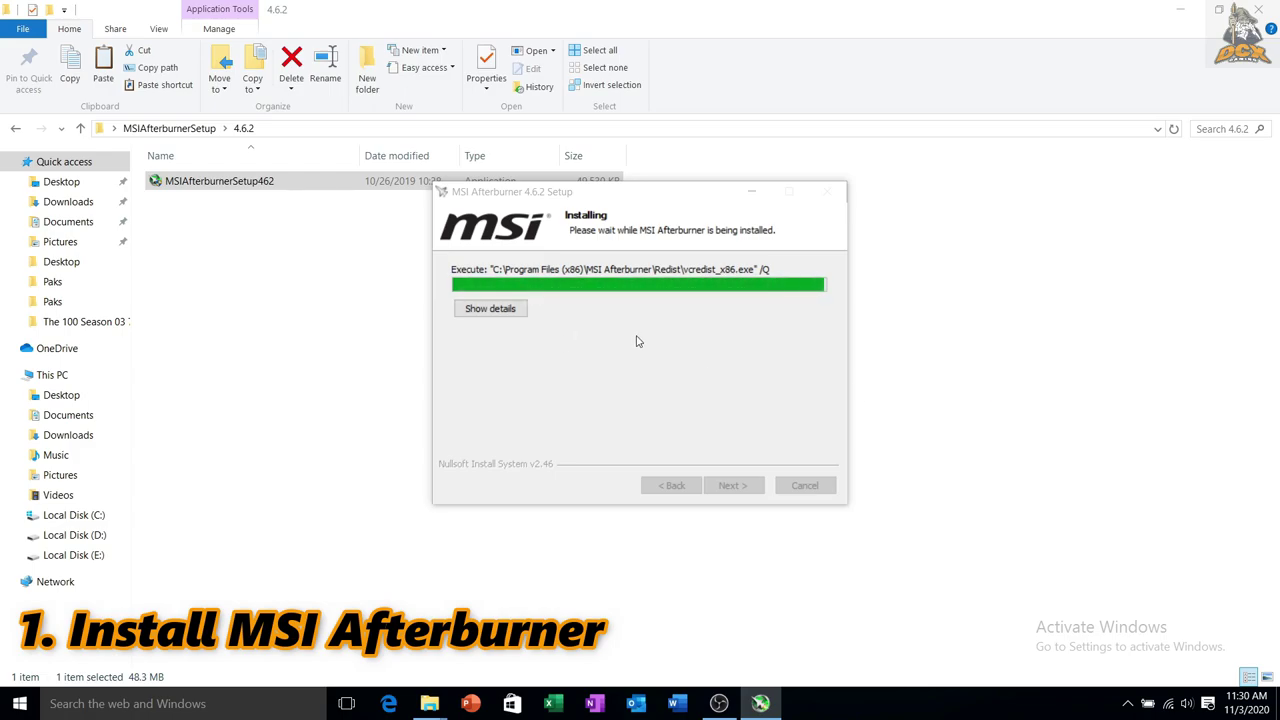
click(487, 311)
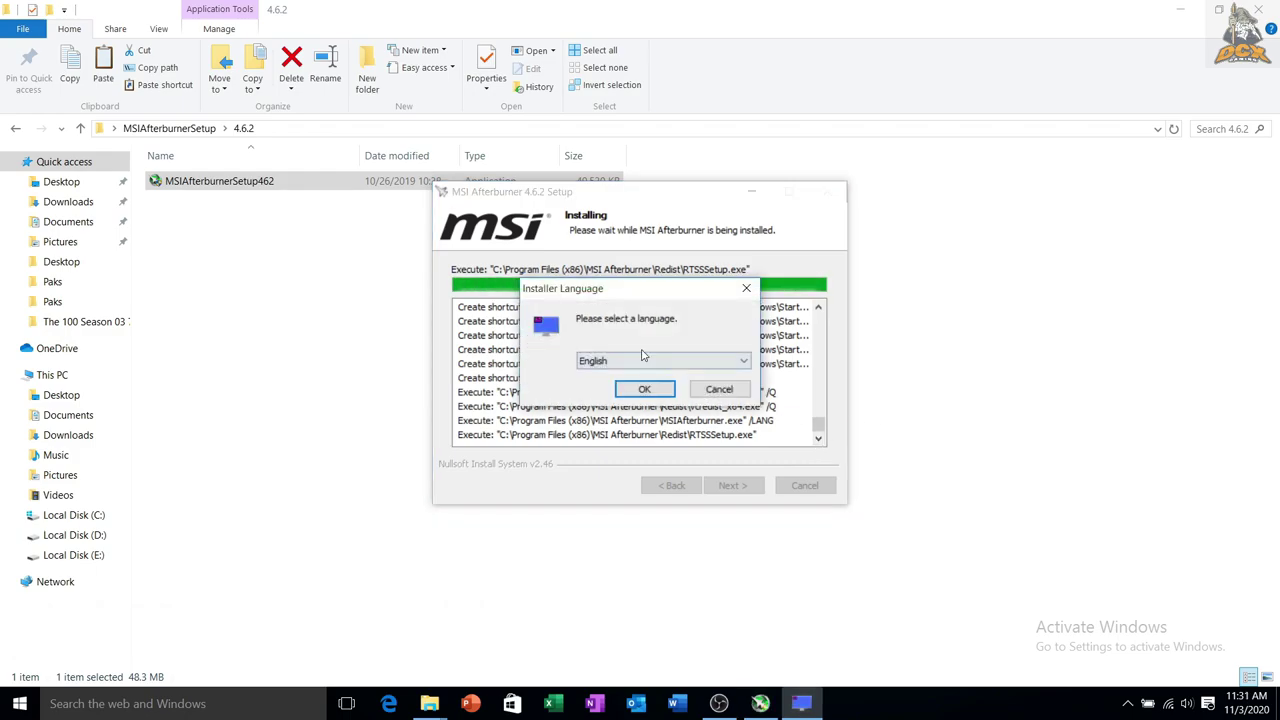
- Install RivaTuner Statistics Server in English, accepting its licence and the default options, and finish its setup wizard
click(649, 386)
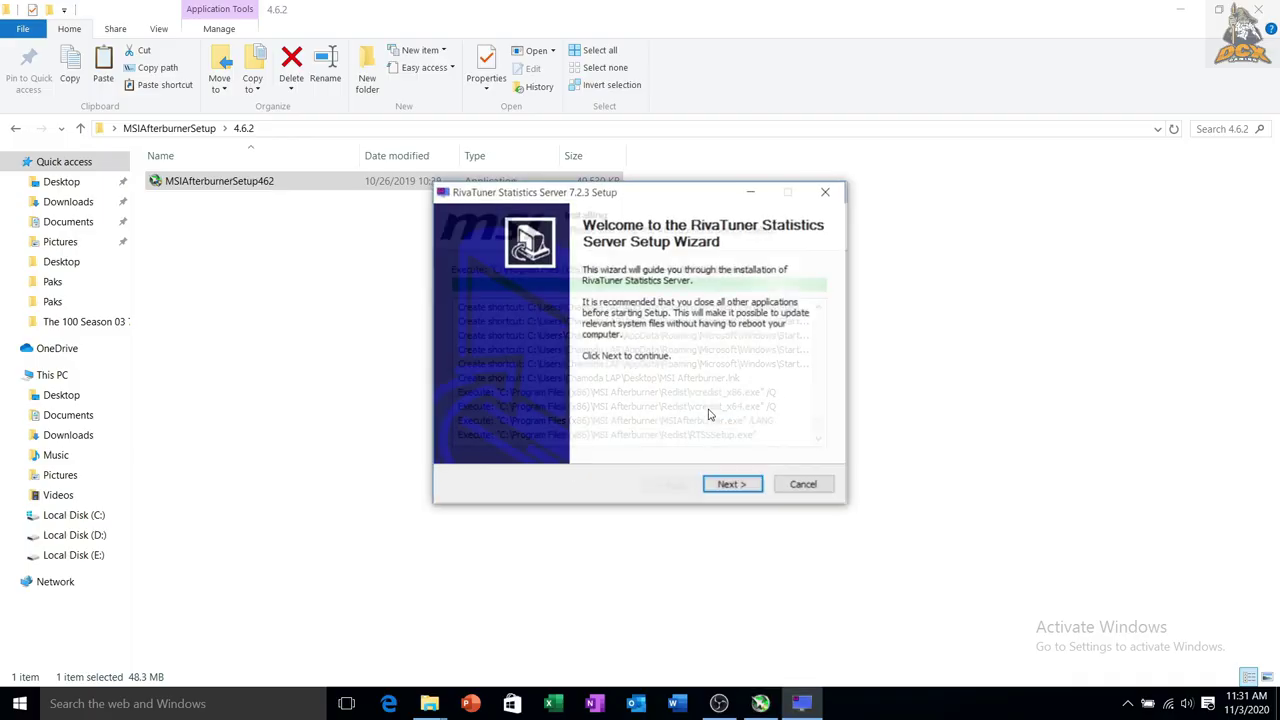
click(731, 486)
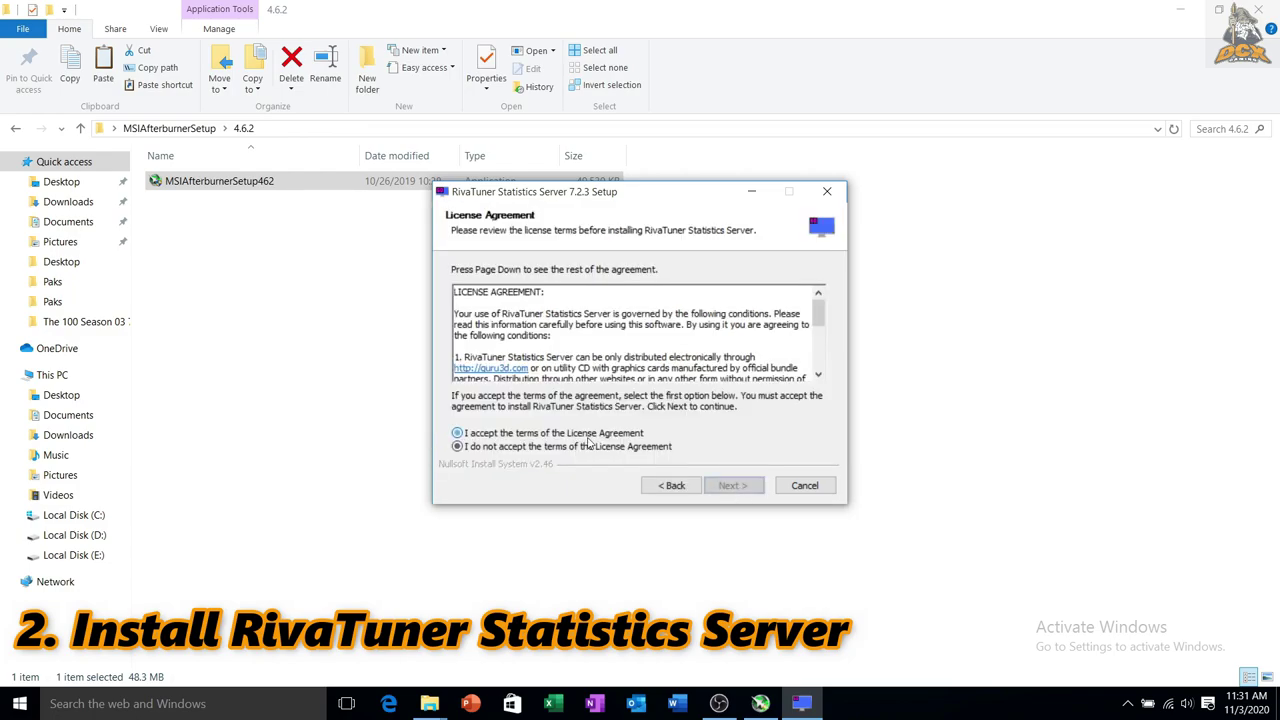
click(589, 434)
click(731, 485)
click(731, 485)
click(731, 485)
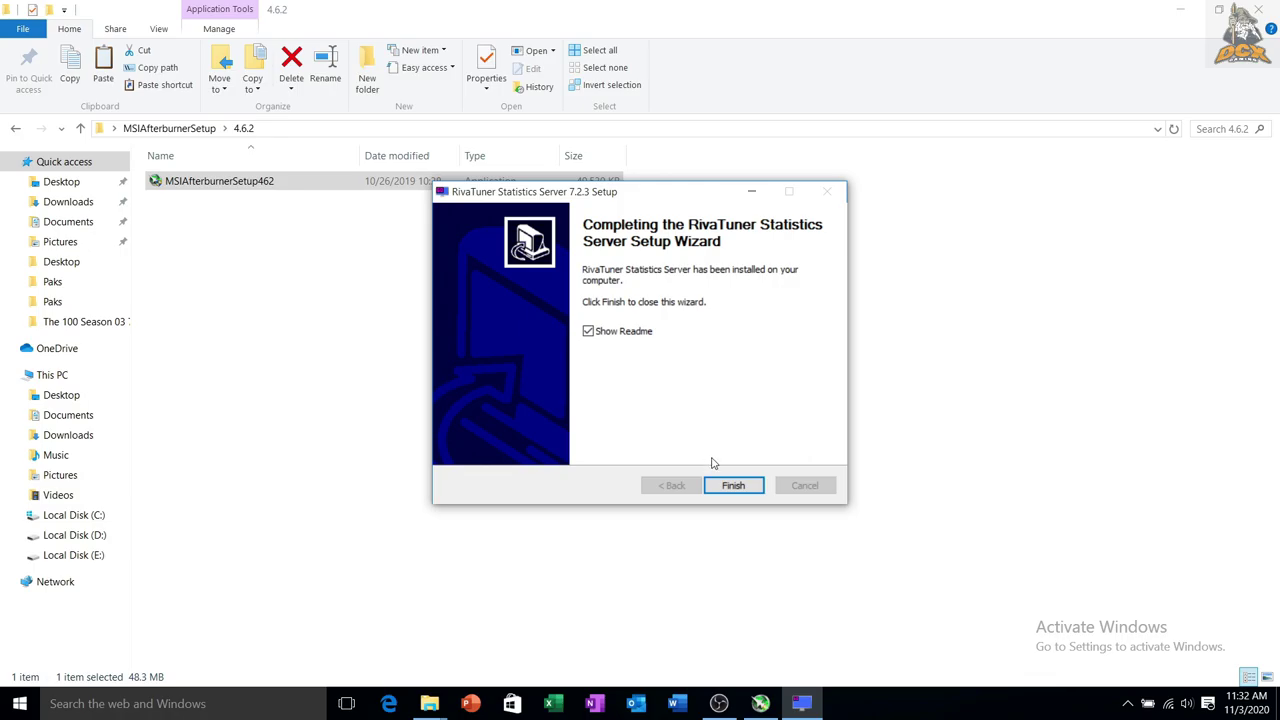
click(733, 485)
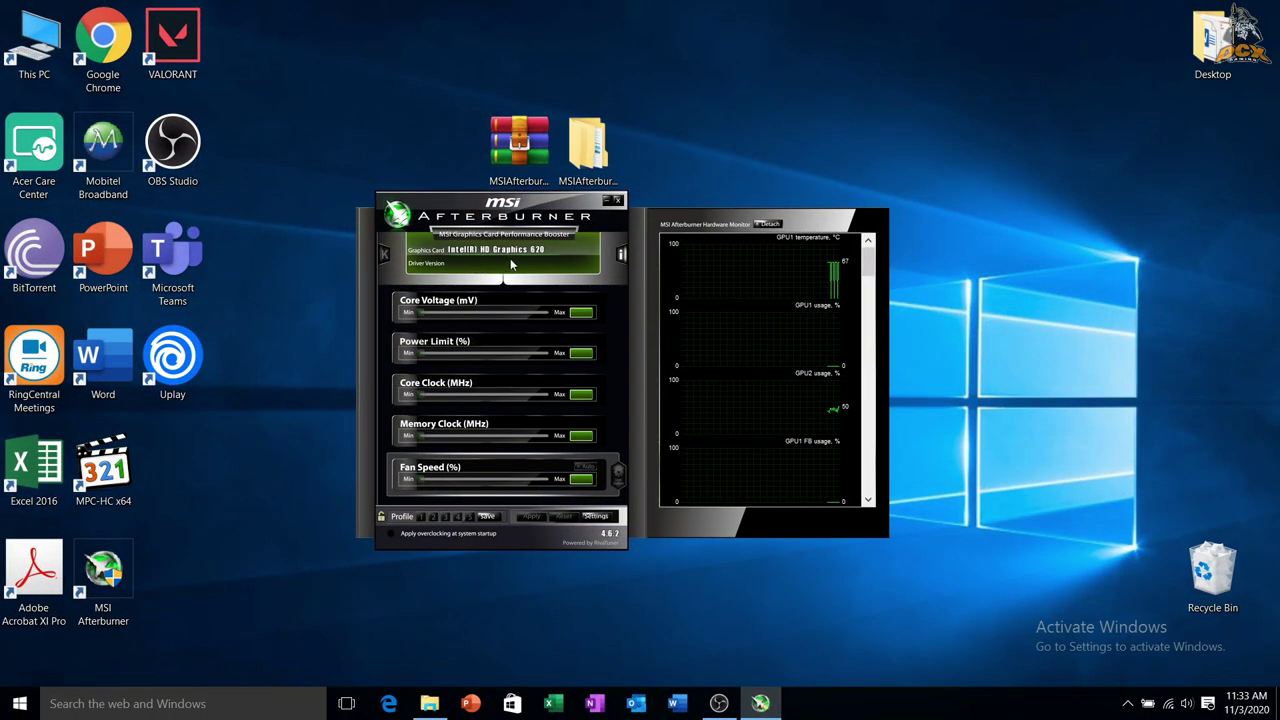
- Set the master graphics processor to GPU1 : GeForce 940MX in the MSI Afterburner properties
click(597, 516)
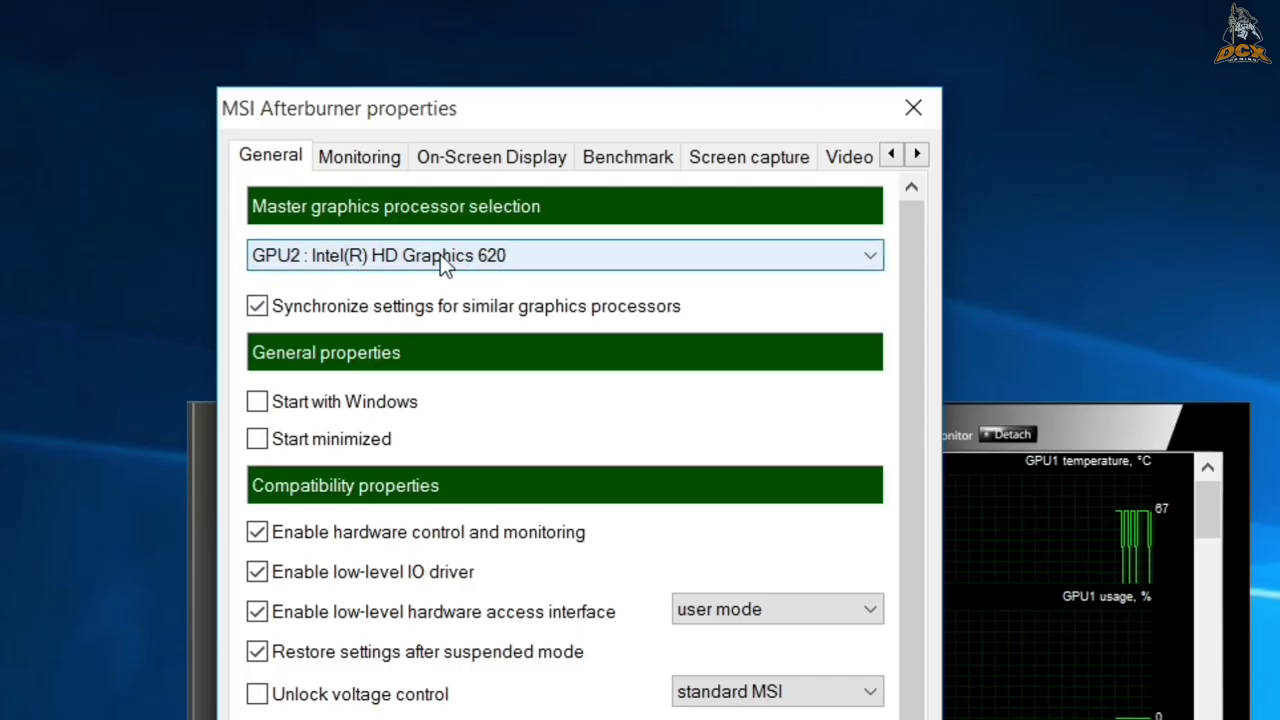
click(440, 254)
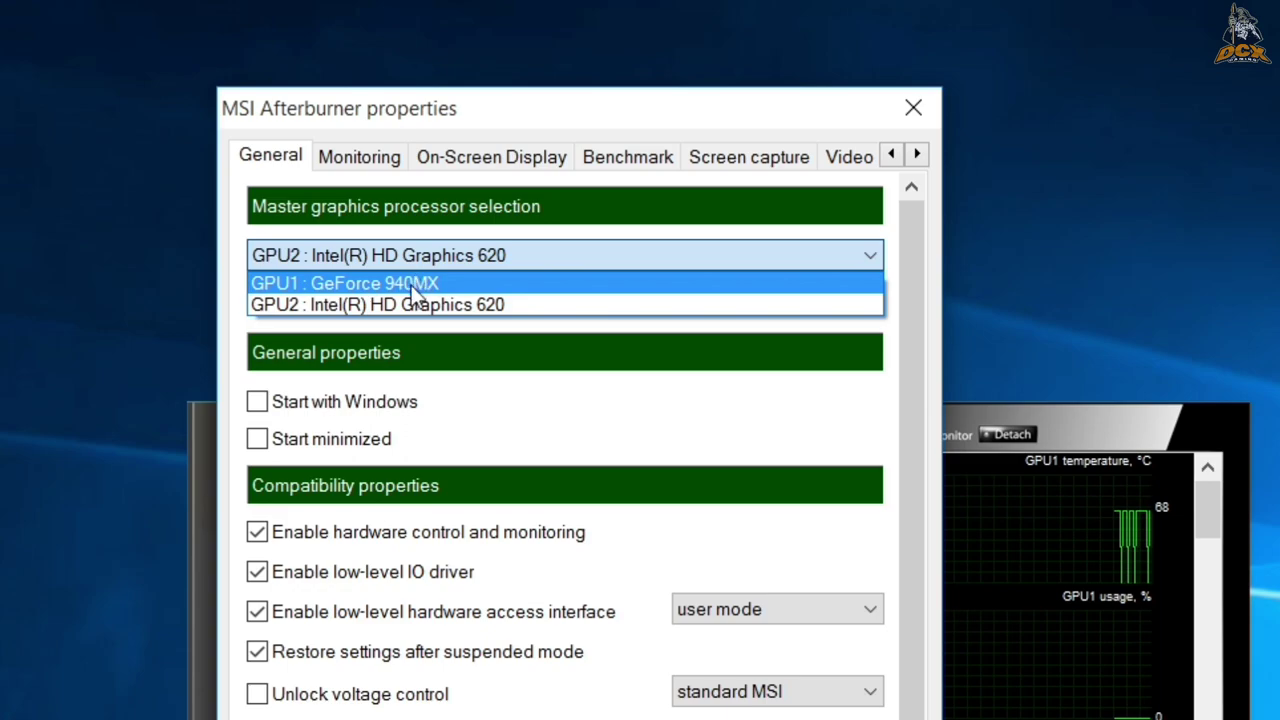
click(413, 281)
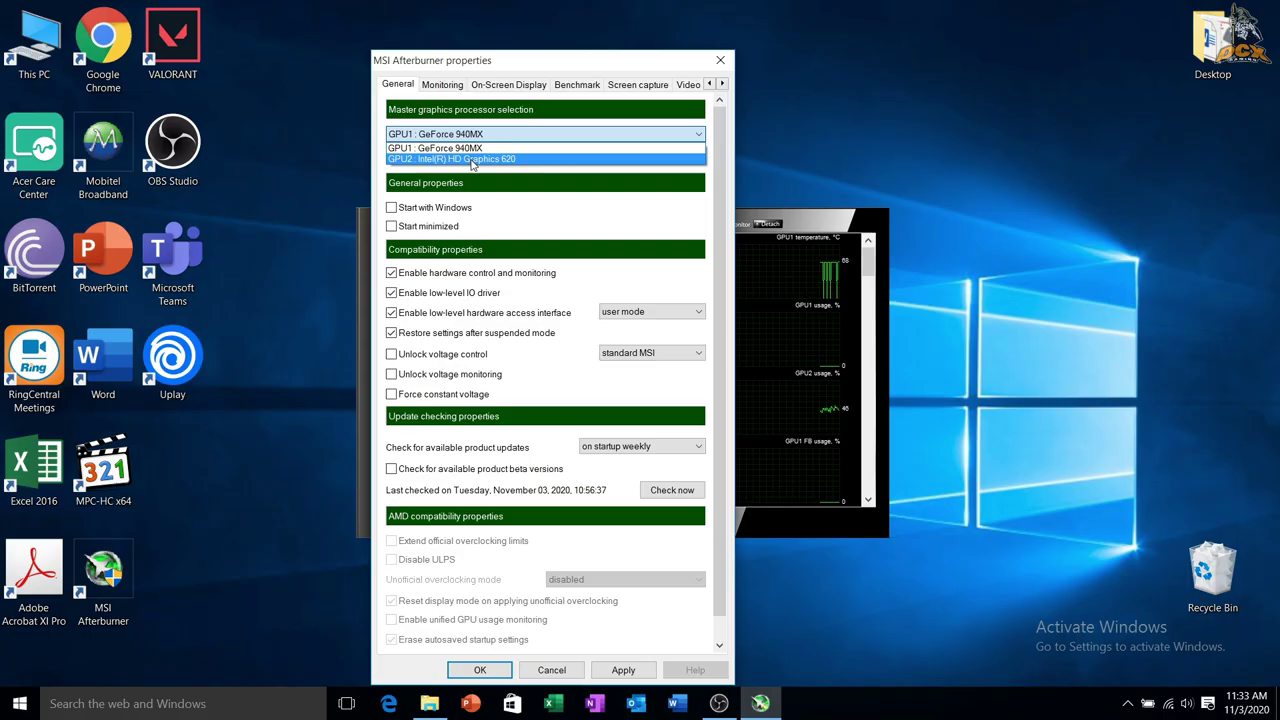
click(415, 304)
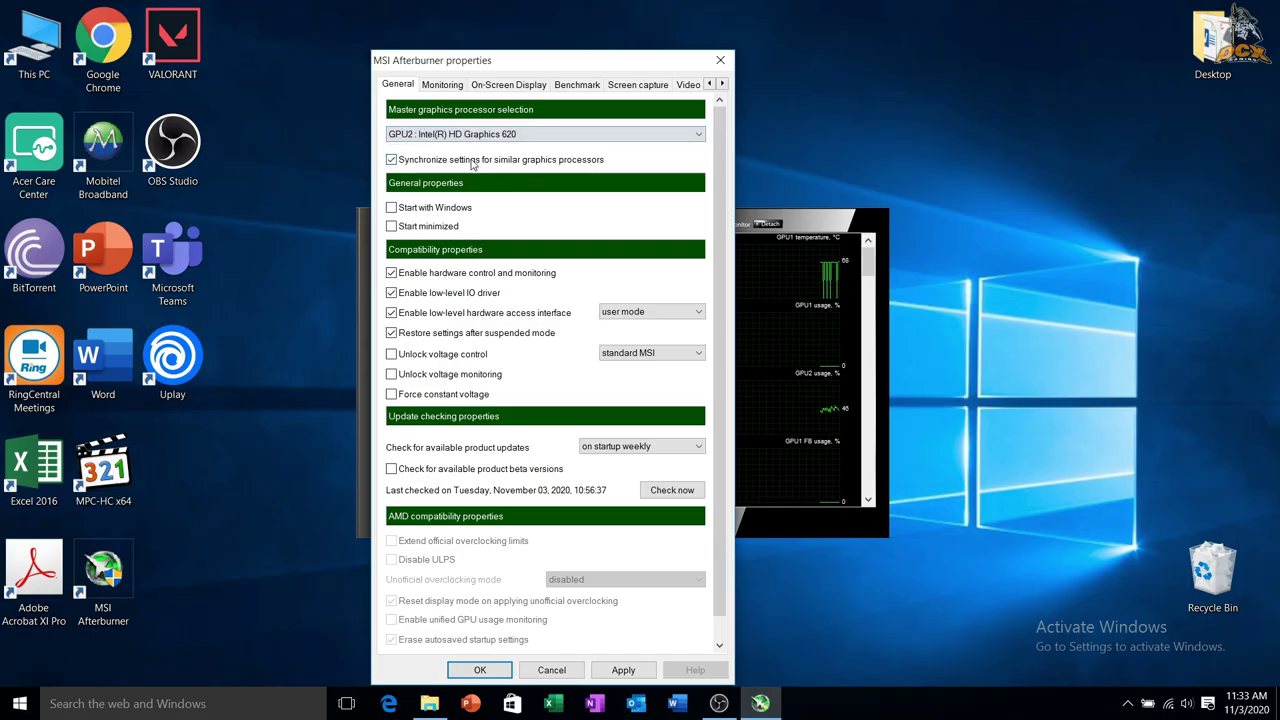
click(415, 256)
click(470, 148)
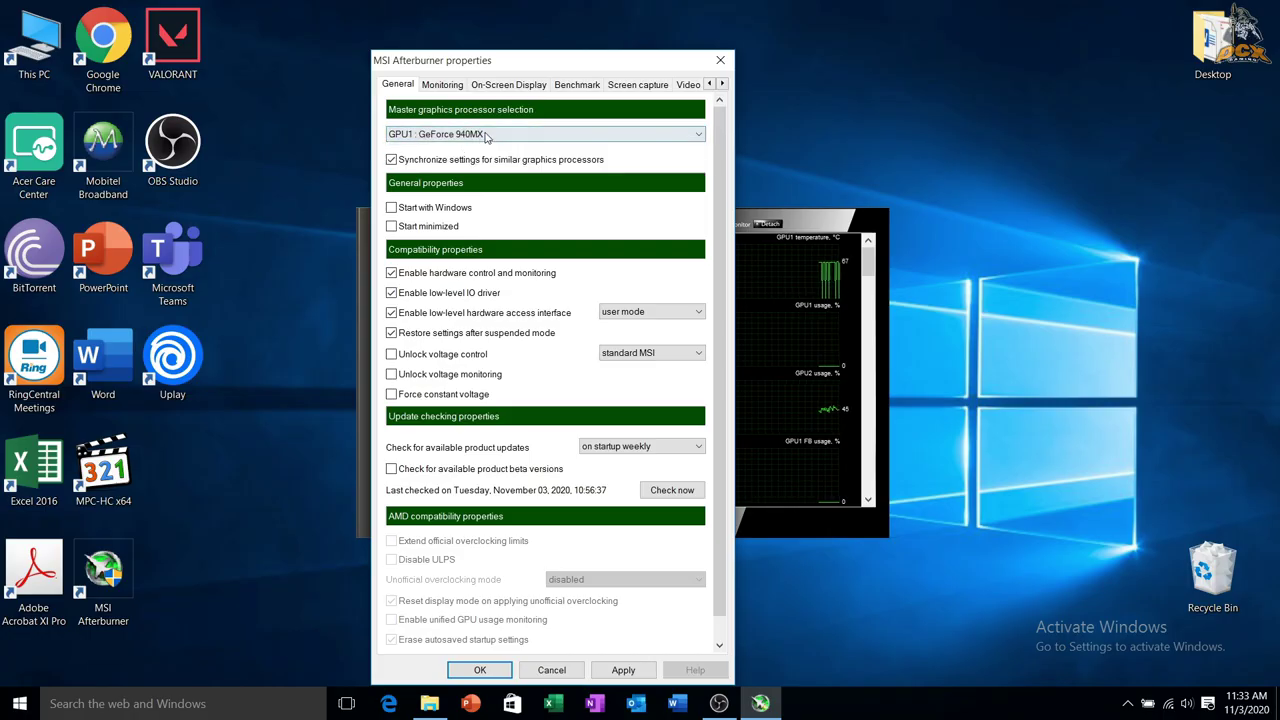
key(Return)
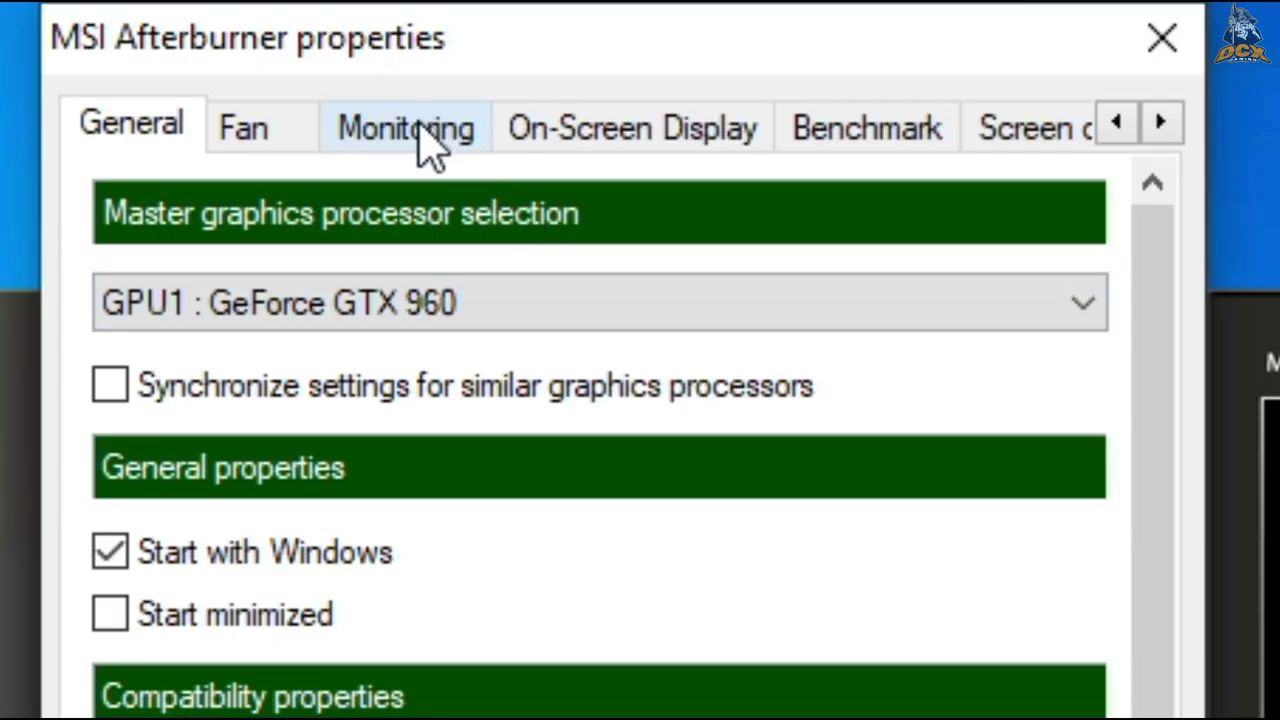
- Enable Show in On-Screen Display for the GPU temperature graph in the monitoring settings
click(422, 132)
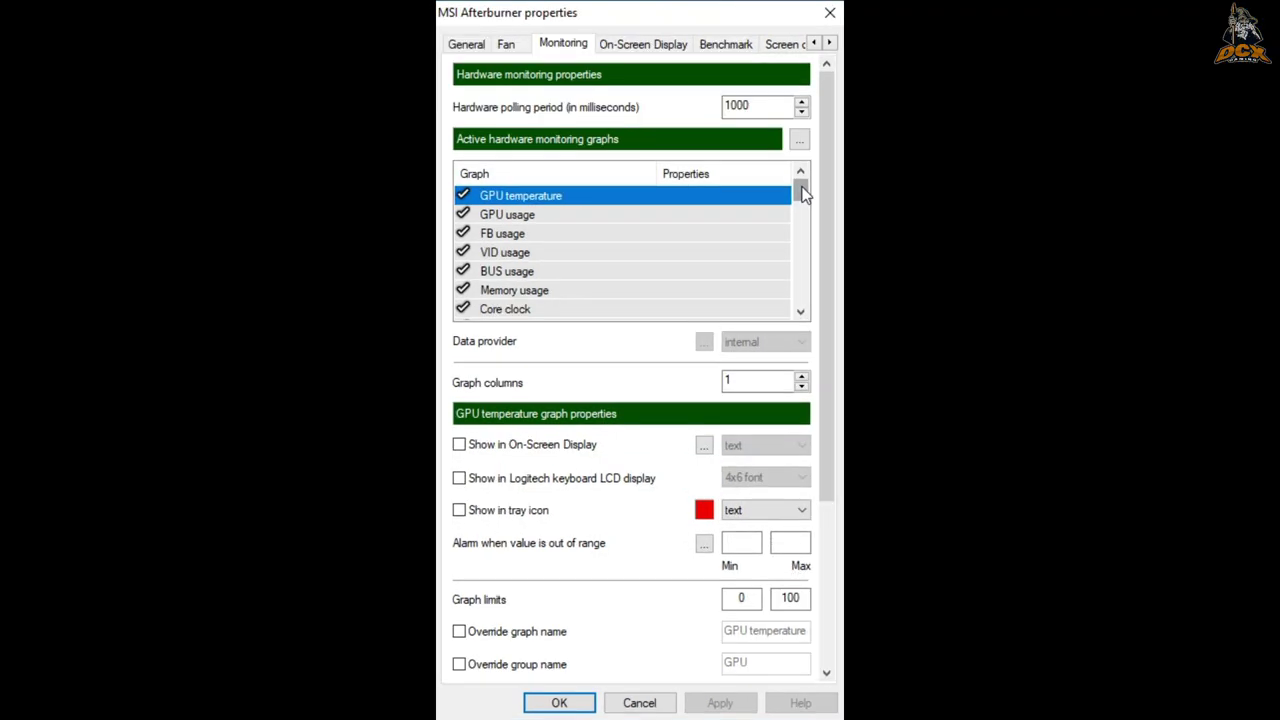
drag(713, 180, 718, 209)
drag(803, 220, 789, 177)
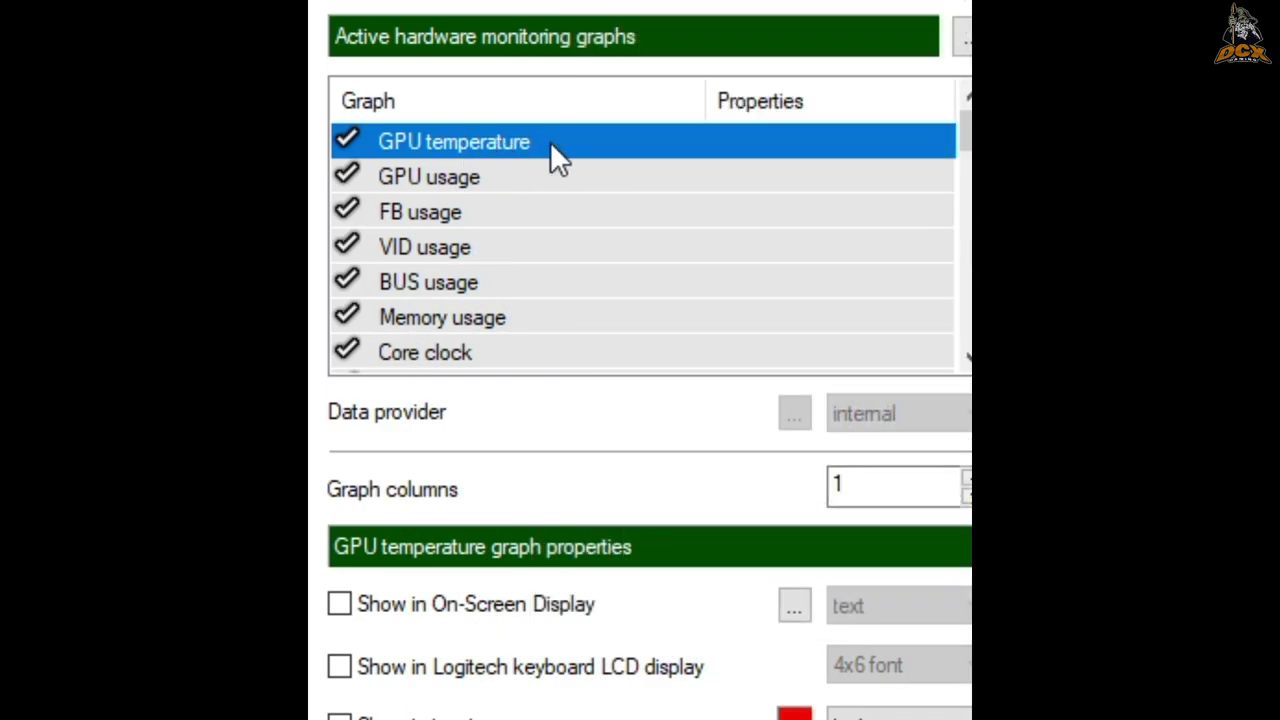
click(344, 606)
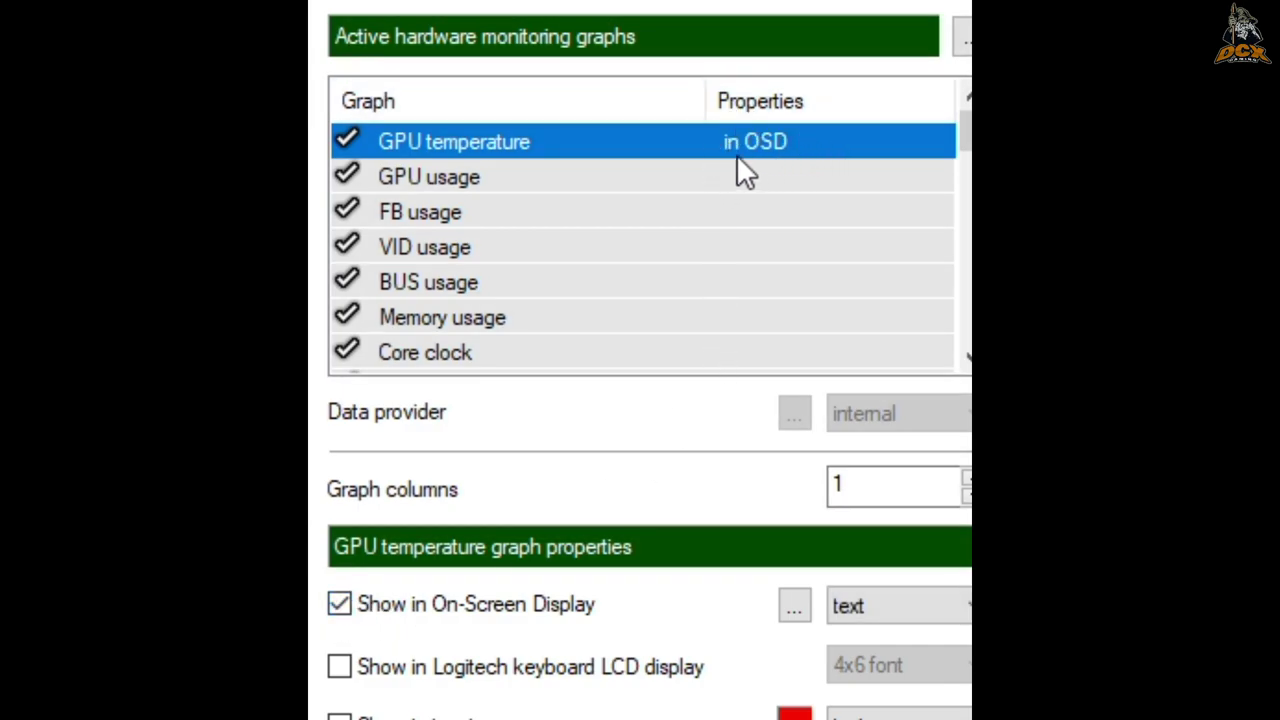
- Enable Show in On-Screen Display for the GPU usage and Memory usage graphs
click(450, 185)
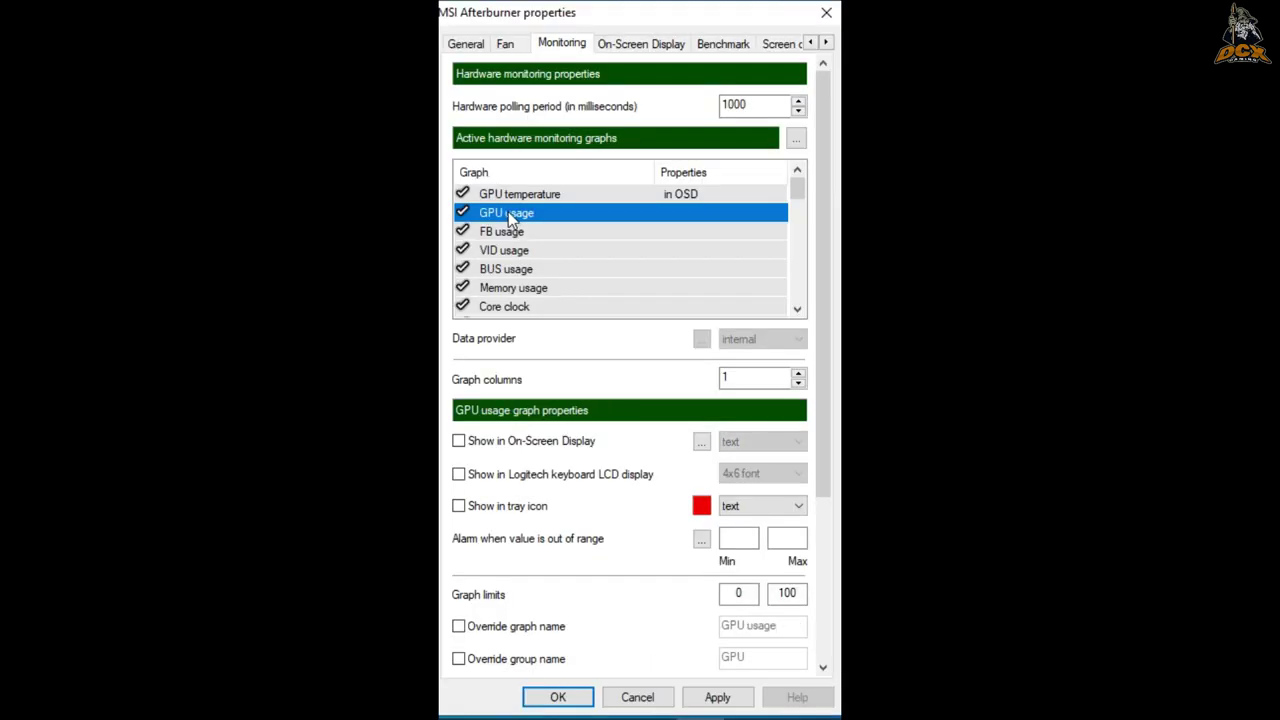
click(459, 443)
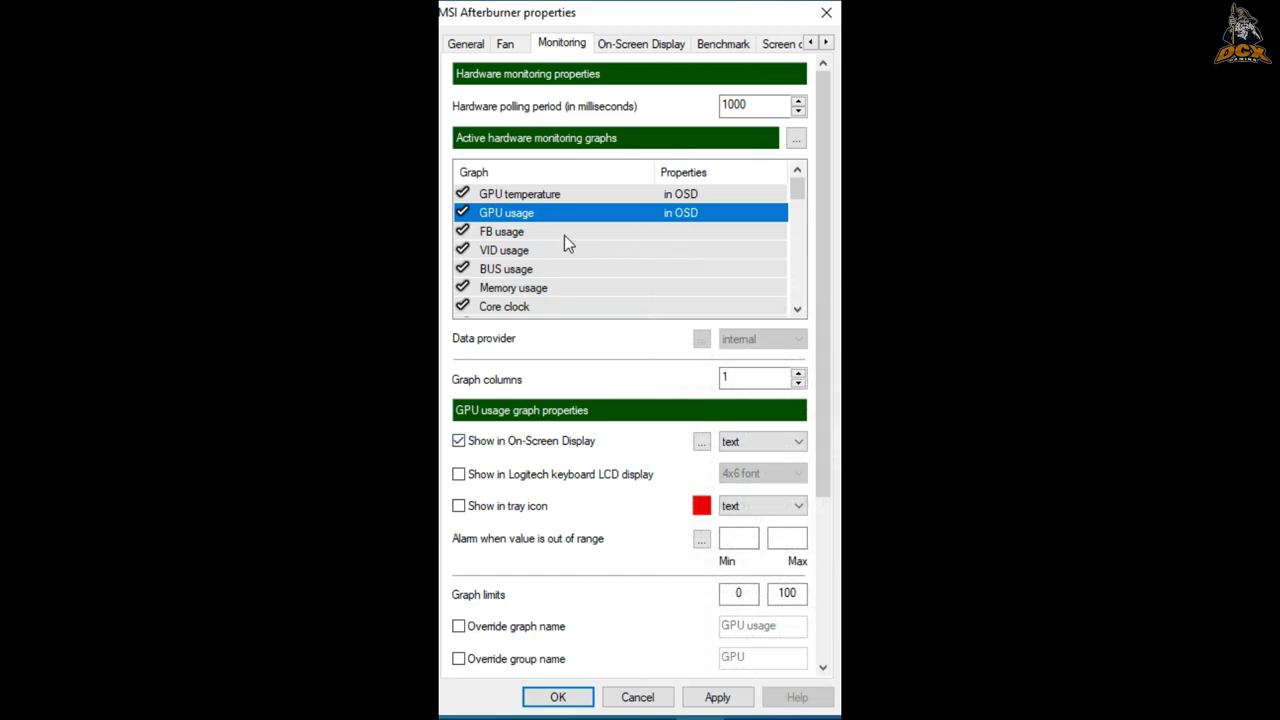
click(500, 231)
click(499, 250)
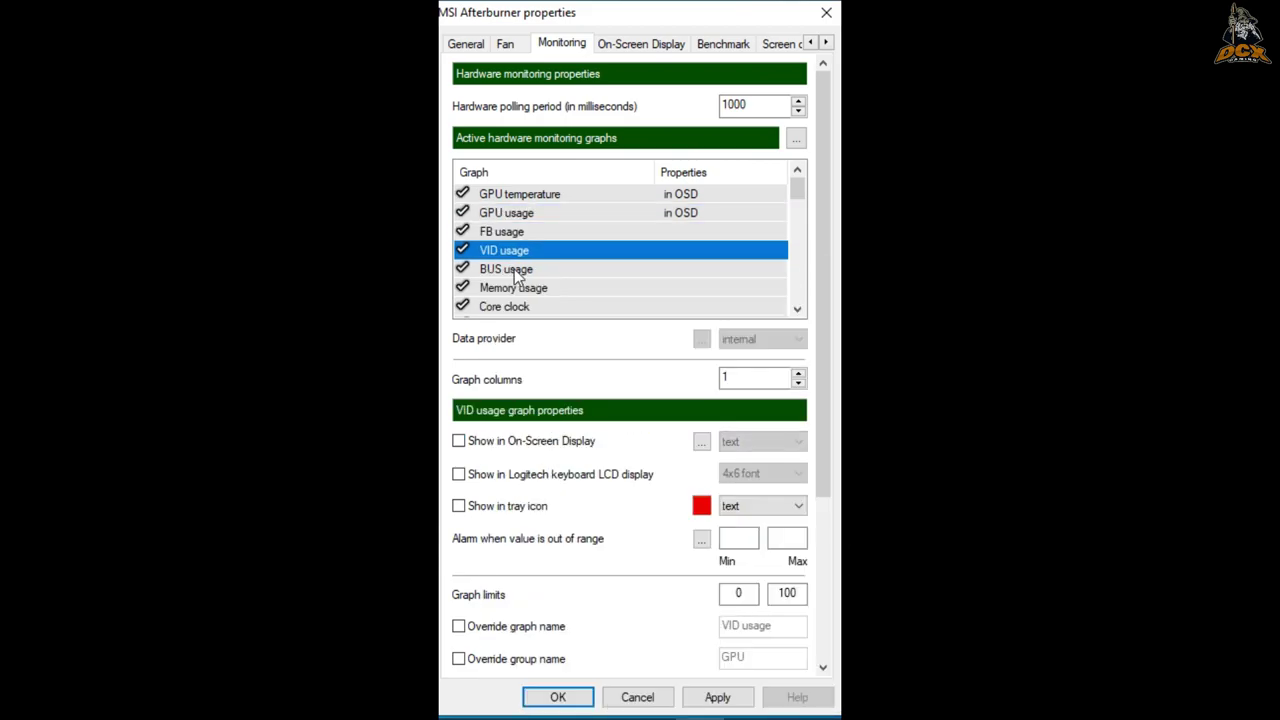
click(514, 269)
click(516, 288)
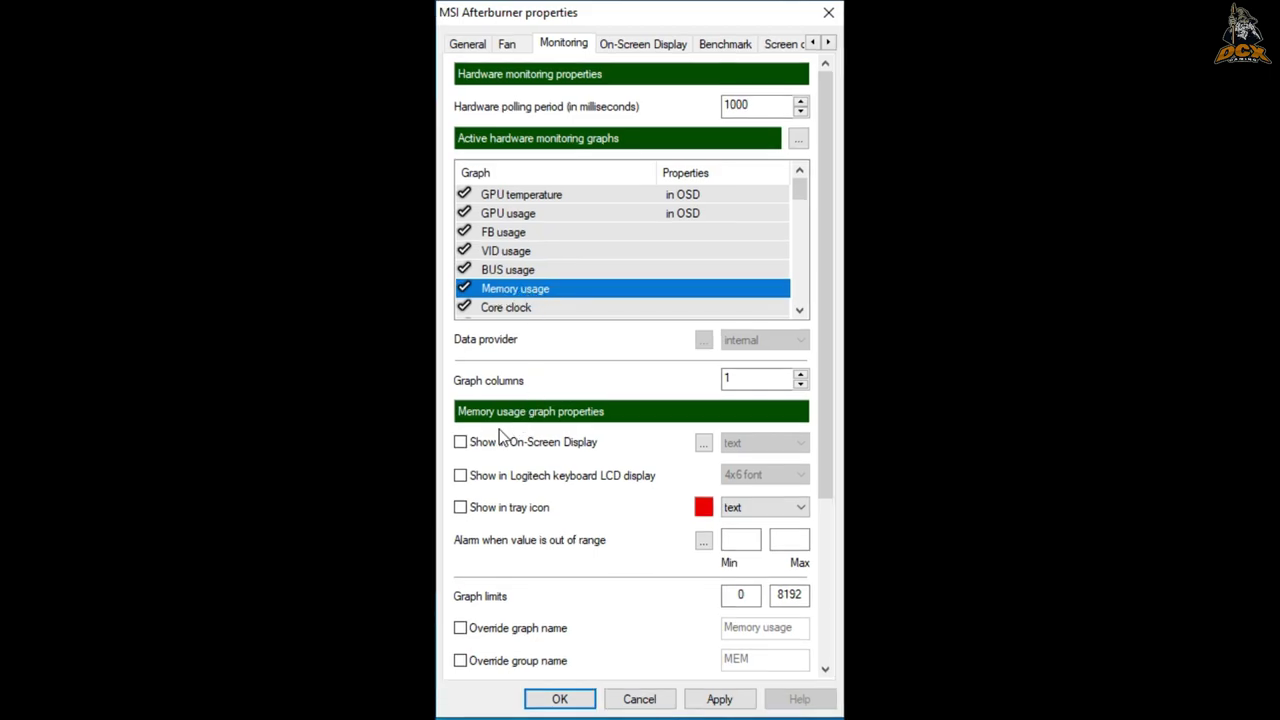
click(461, 443)
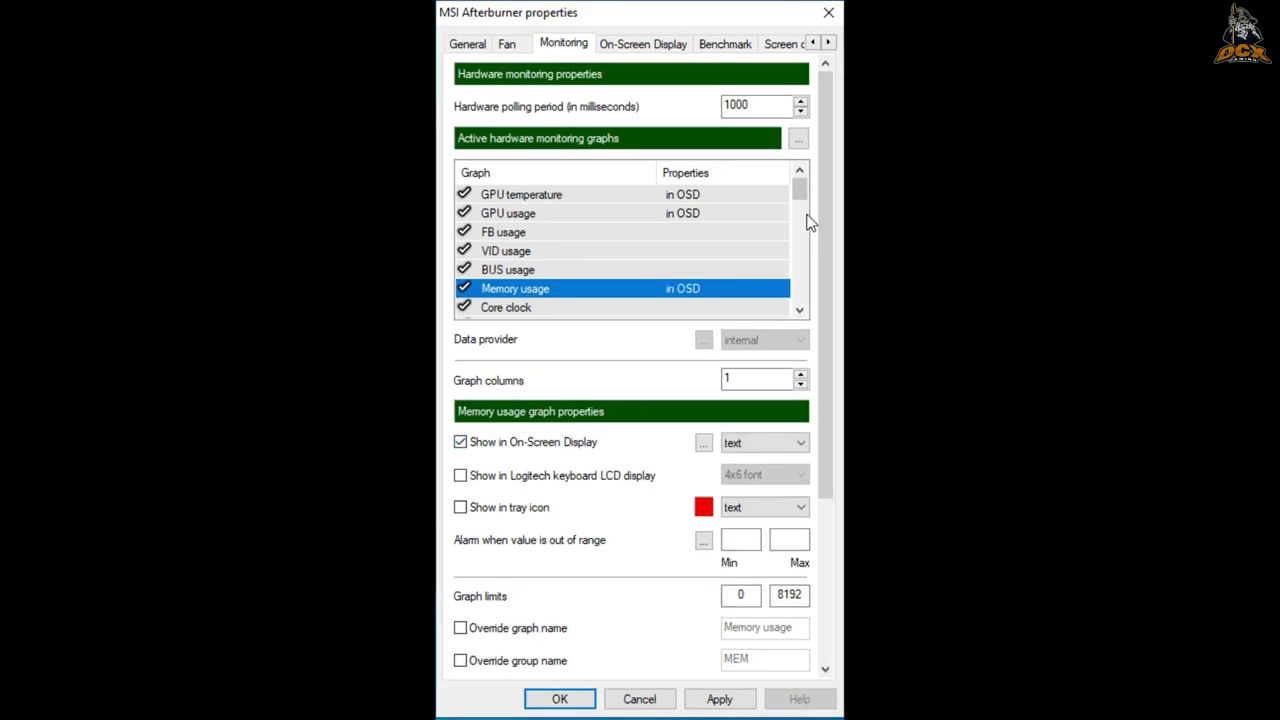
- Enable Show in On-Screen Display for the Core clock and Memory clock graphs
drag(800, 191, 800, 210)
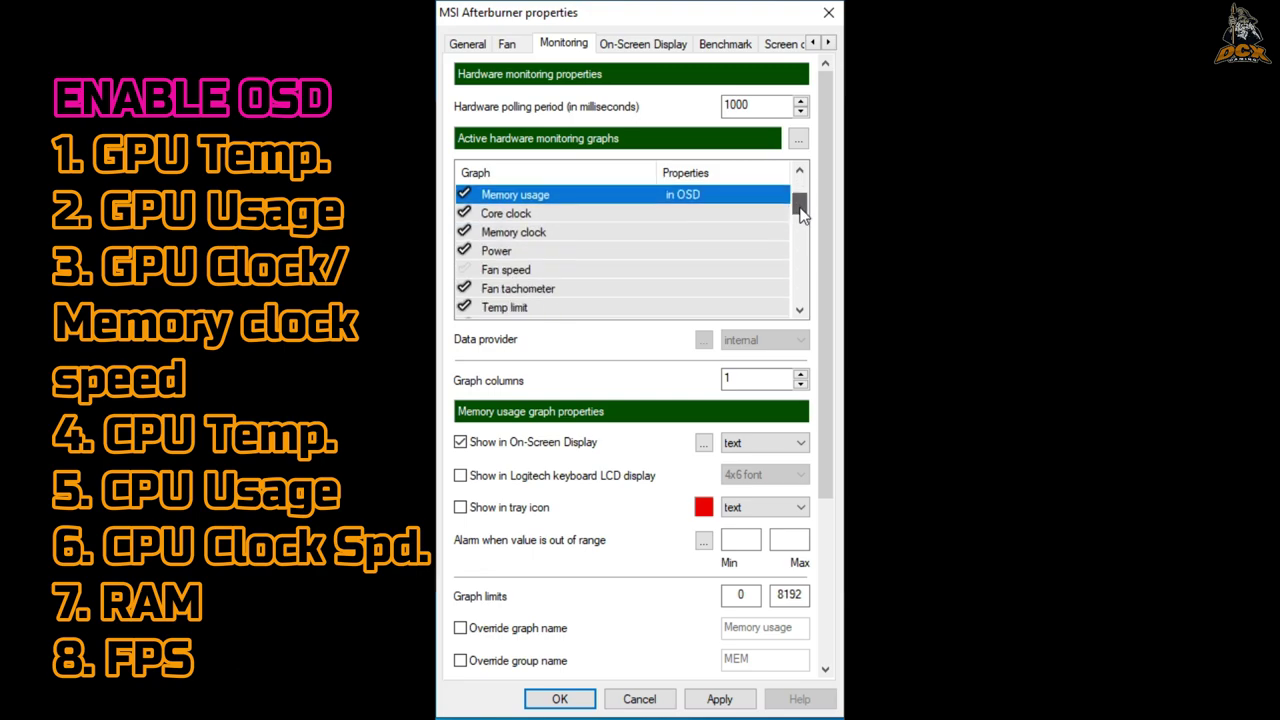
click(555, 220)
click(523, 234)
click(515, 213)
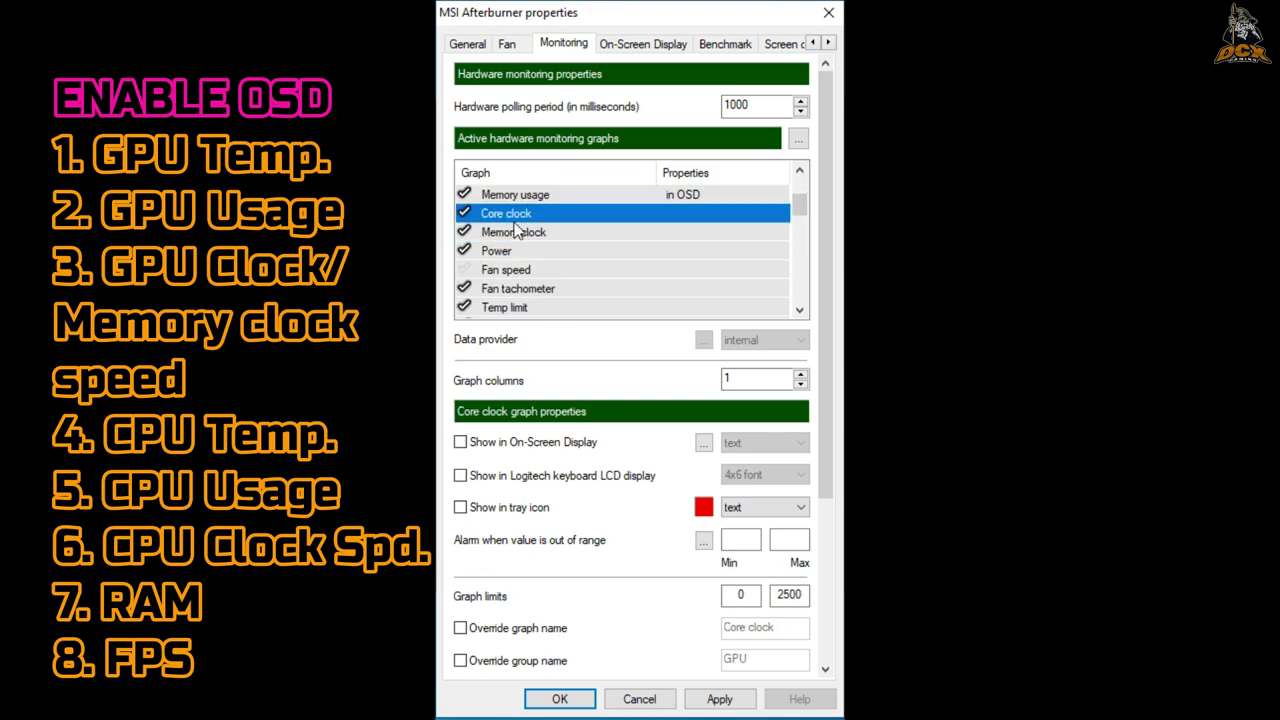
key(Down)
click(519, 214)
key(Down)
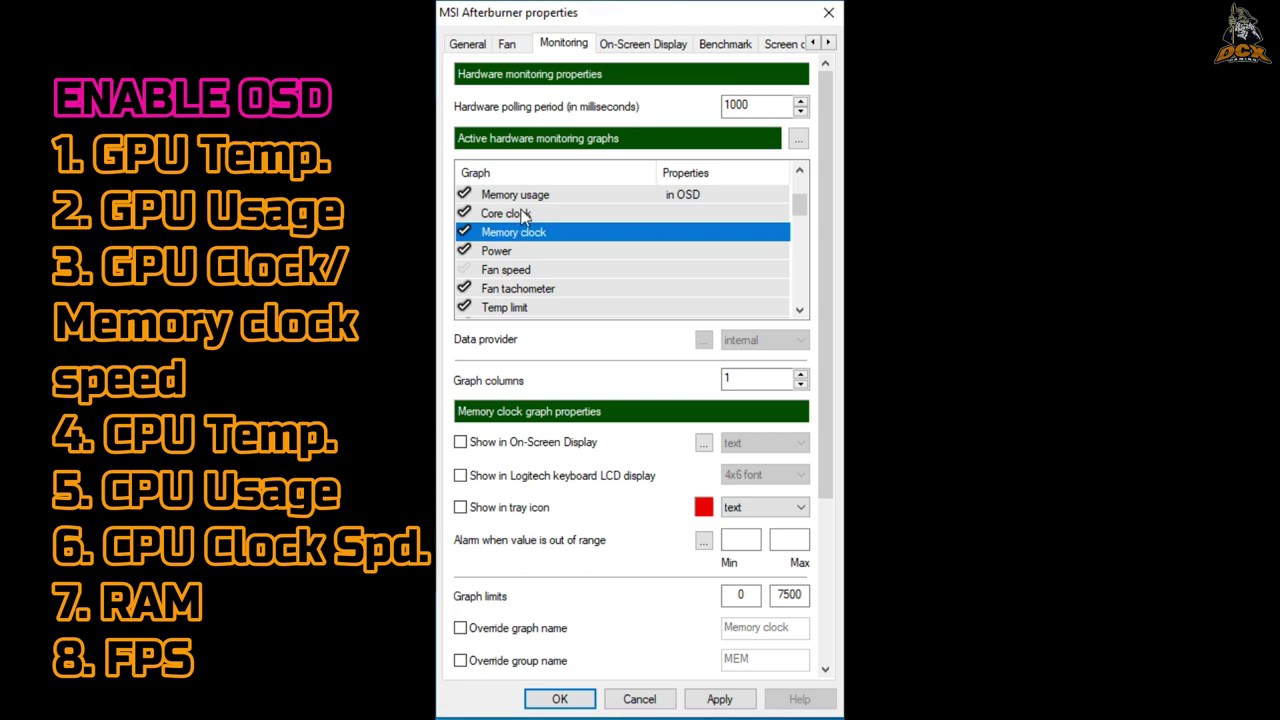
click(524, 214)
click(461, 444)
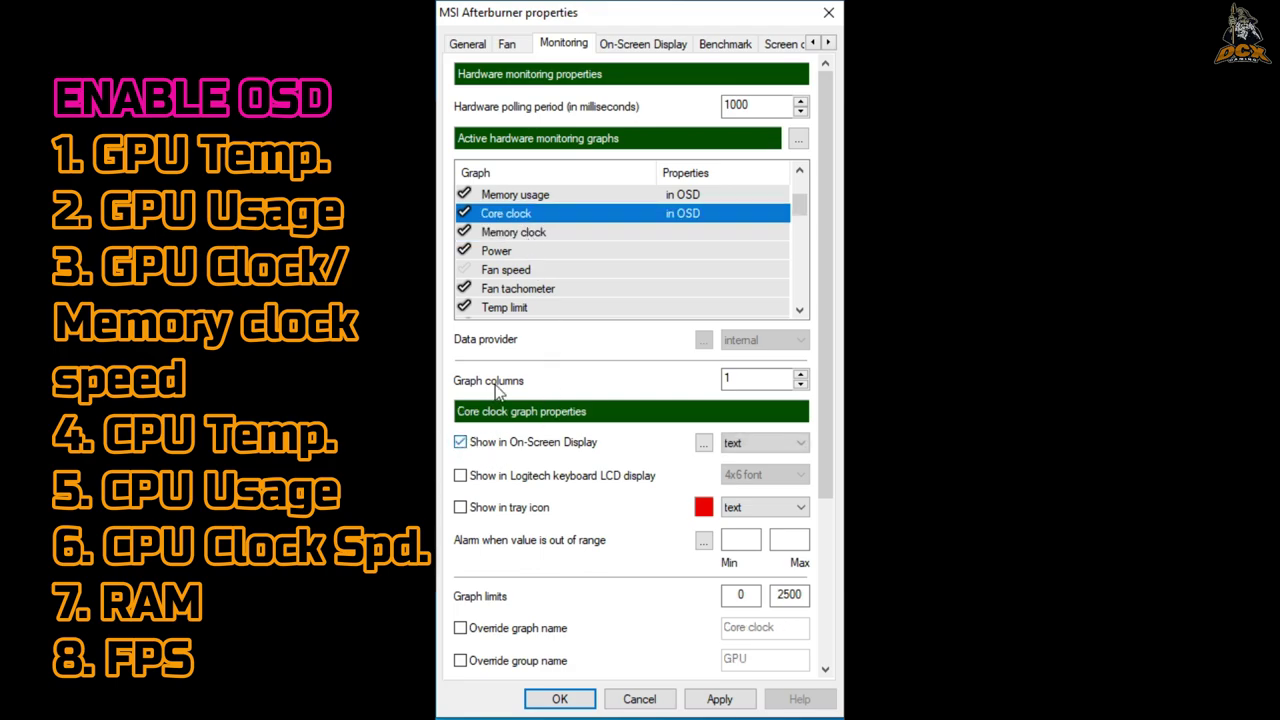
click(508, 233)
click(461, 443)
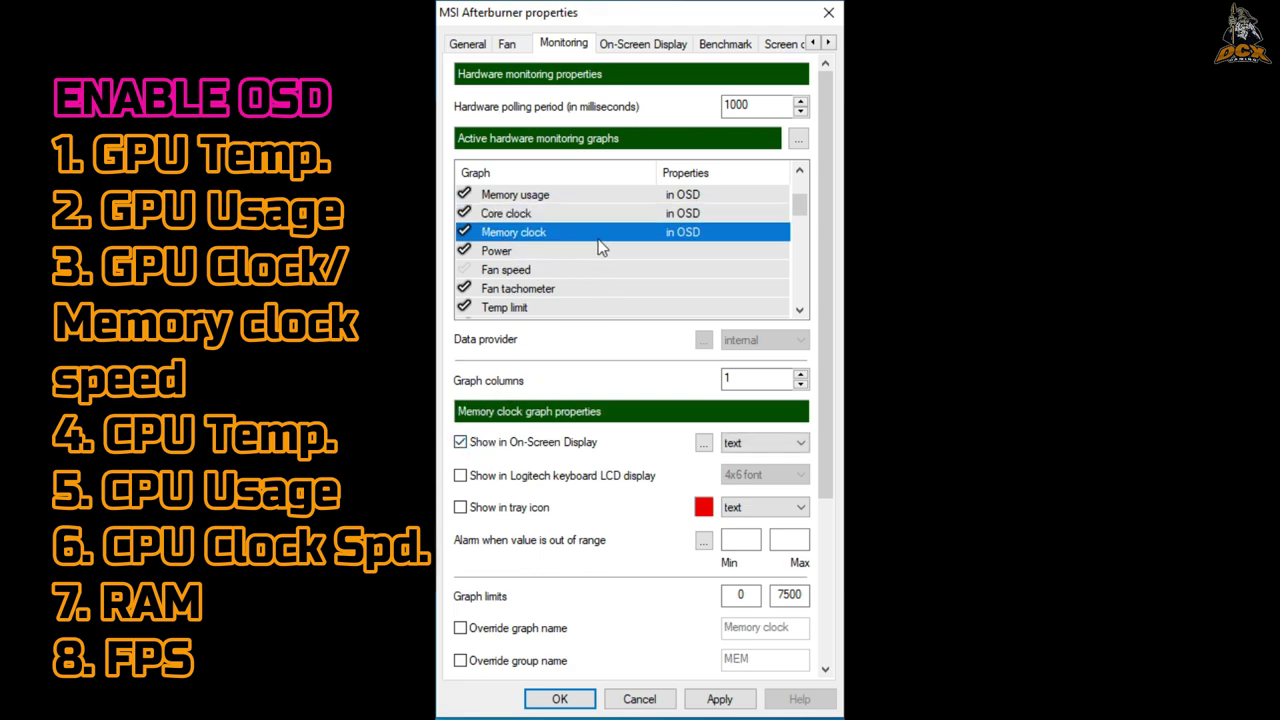
- Find the overall CPU temperature graph, past the limit and per-core entries, and enable Show in On-Screen Display for it
click(506, 254)
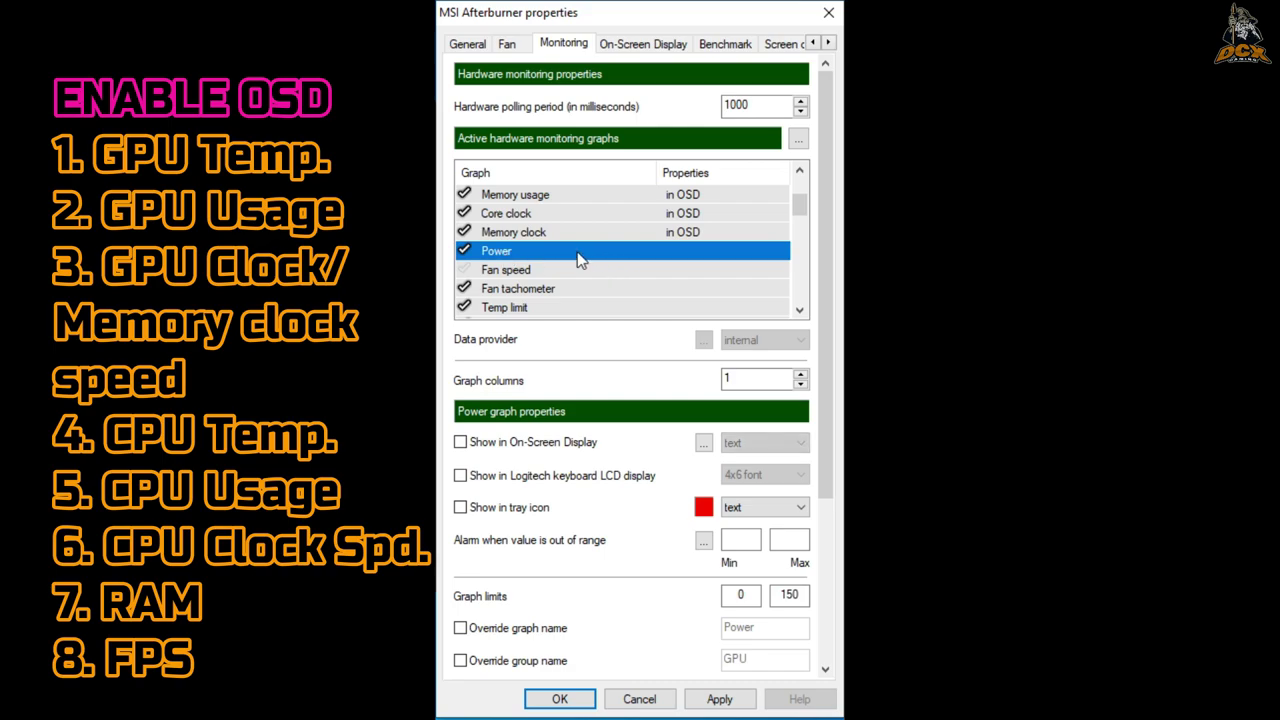
click(517, 289)
click(503, 309)
scroll(799, 210, down, 2)
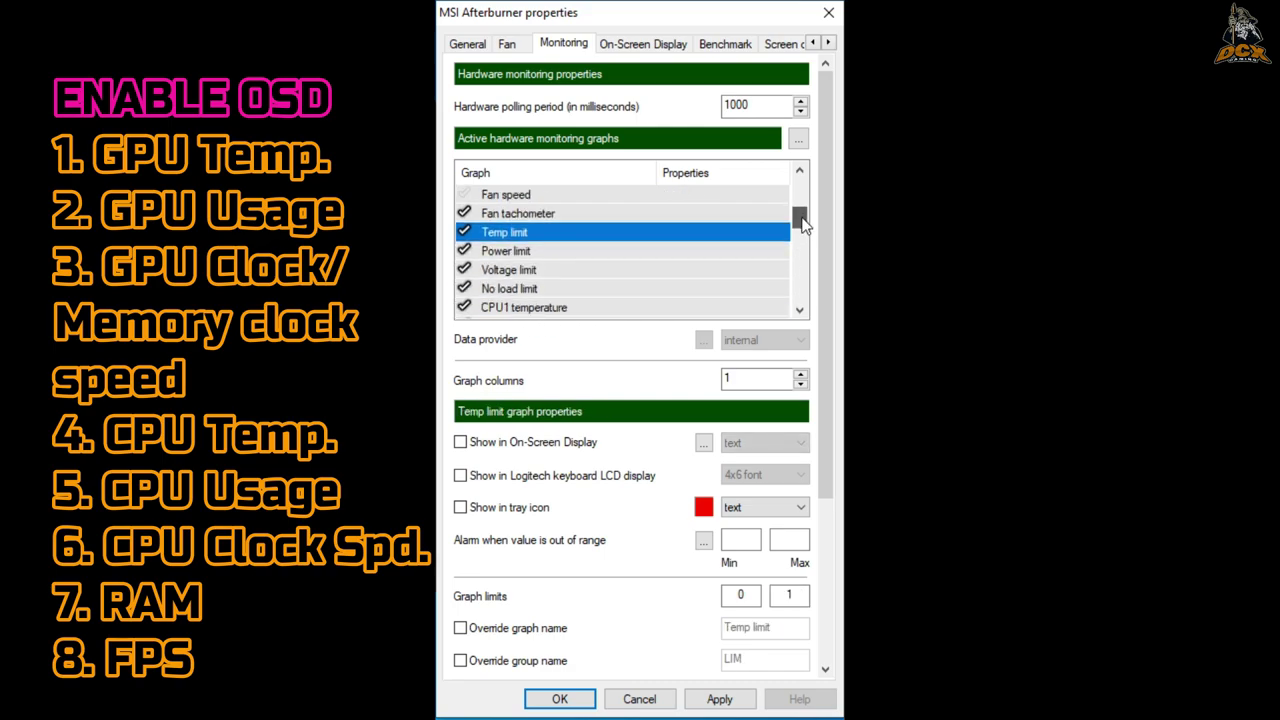
click(512, 230)
click(512, 250)
click(512, 270)
scroll(520, 262, down, 1)
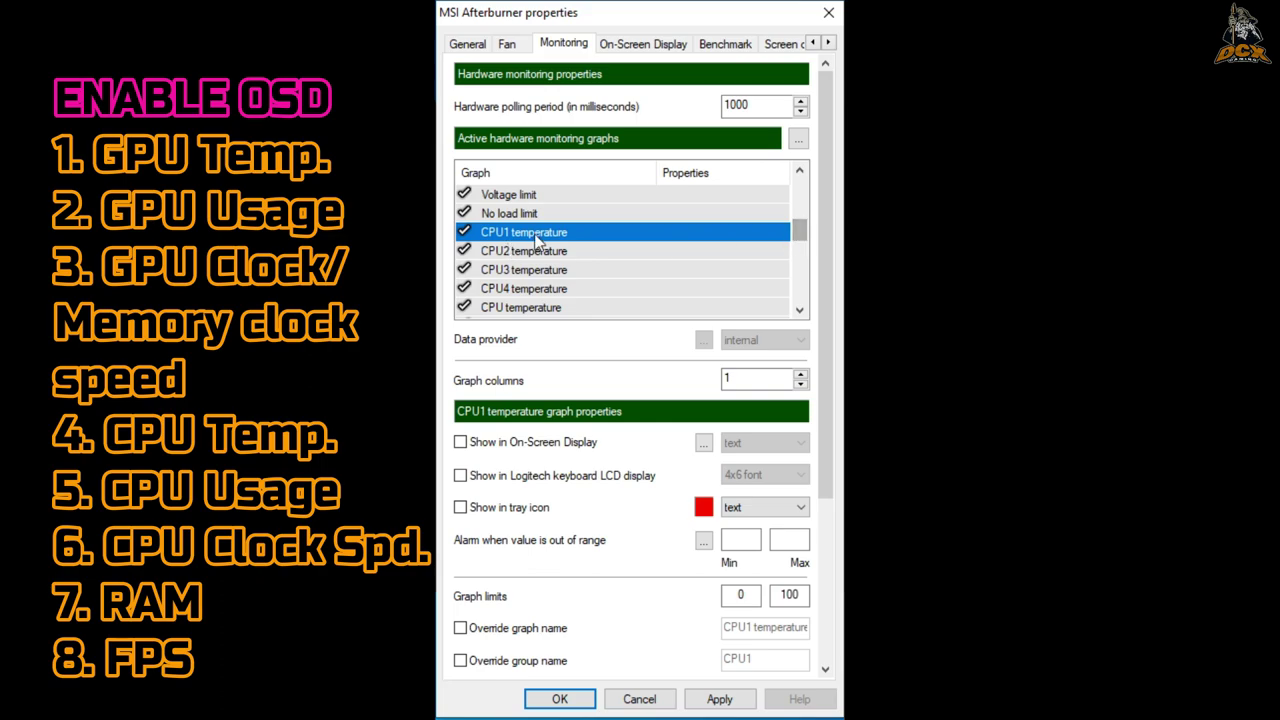
click(522, 254)
click(550, 289)
click(524, 233)
click(525, 270)
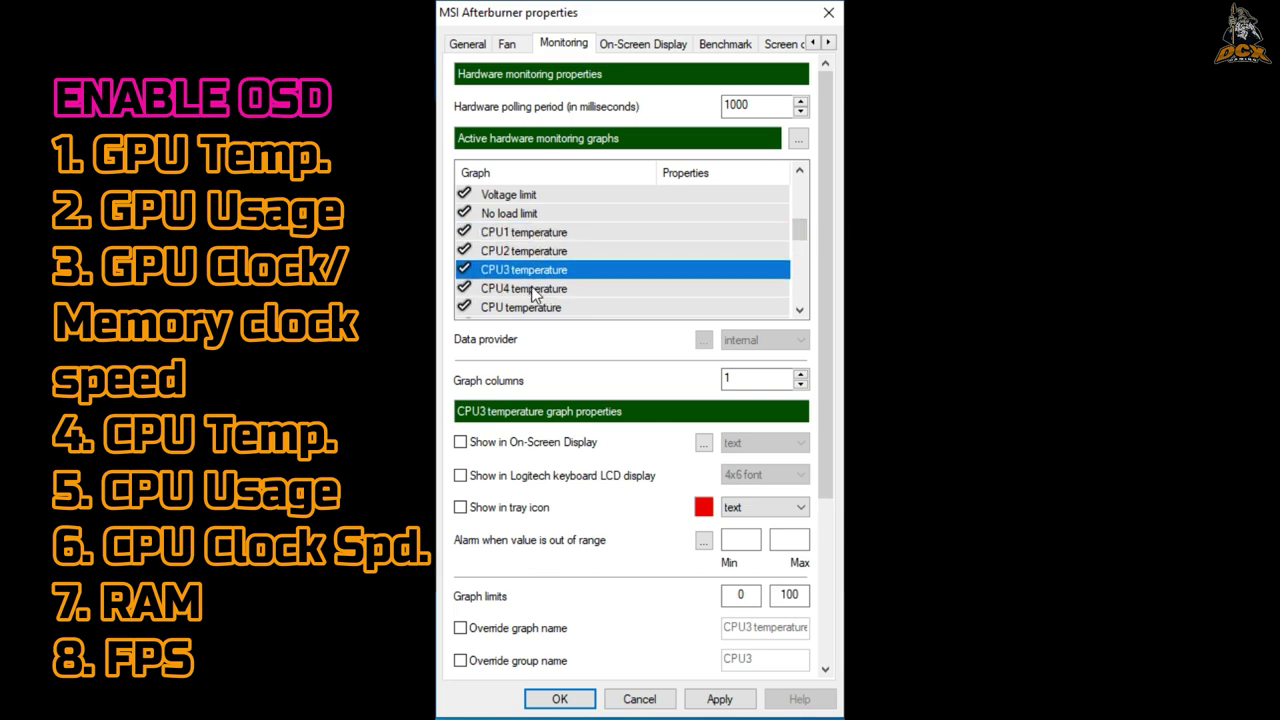
click(532, 288)
scroll(524, 257, down, 1)
click(524, 256)
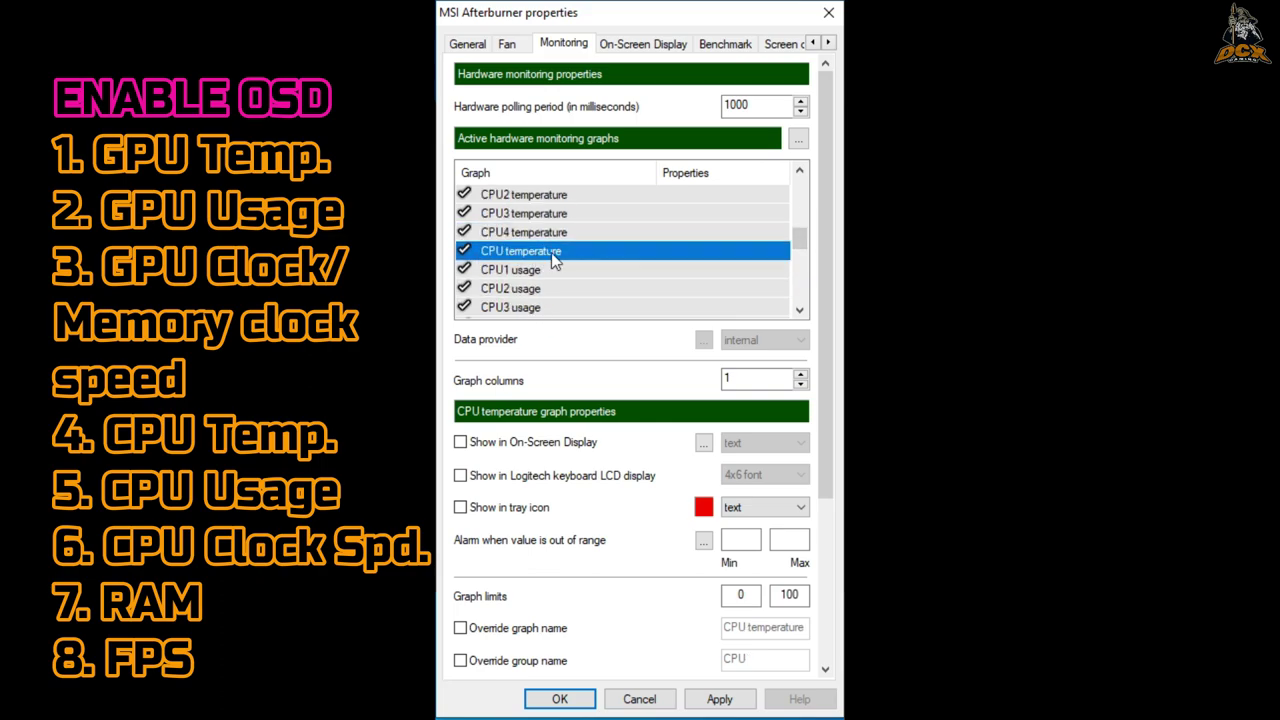
click(461, 441)
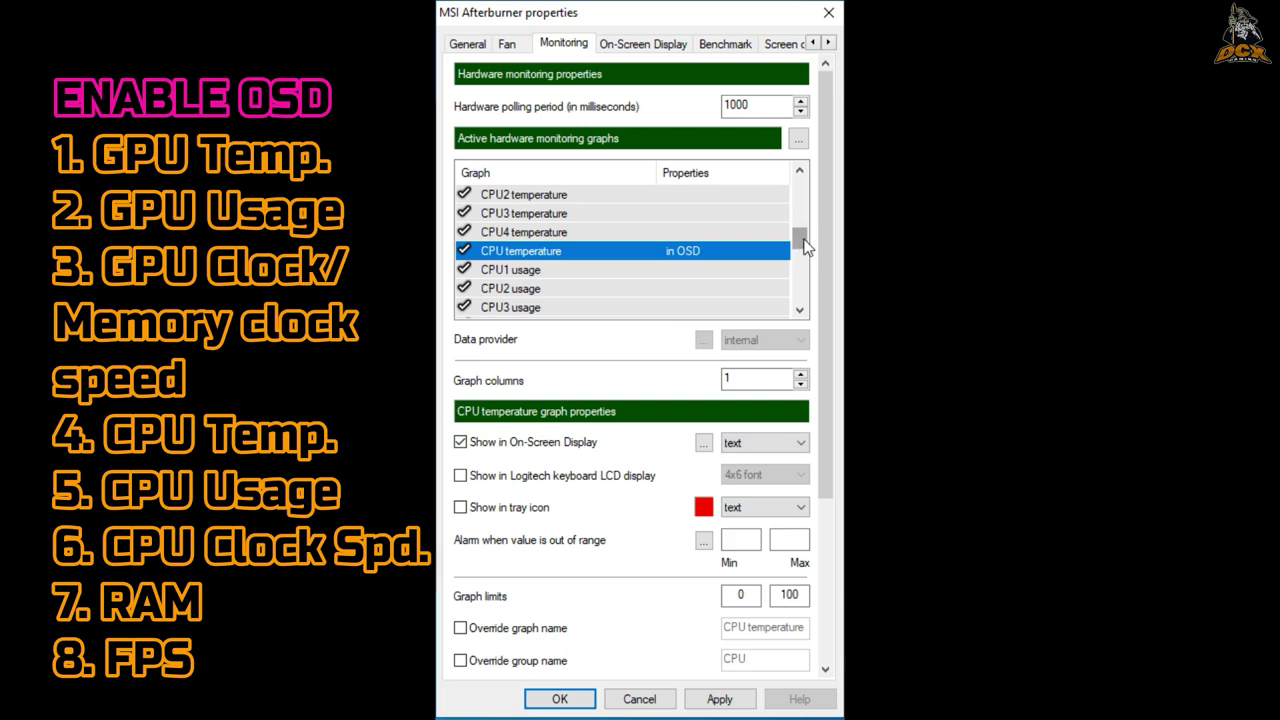
- Enable Show in On-Screen Display for the overall CPU usage graph
scroll(806, 247, down, 1)
click(540, 234)
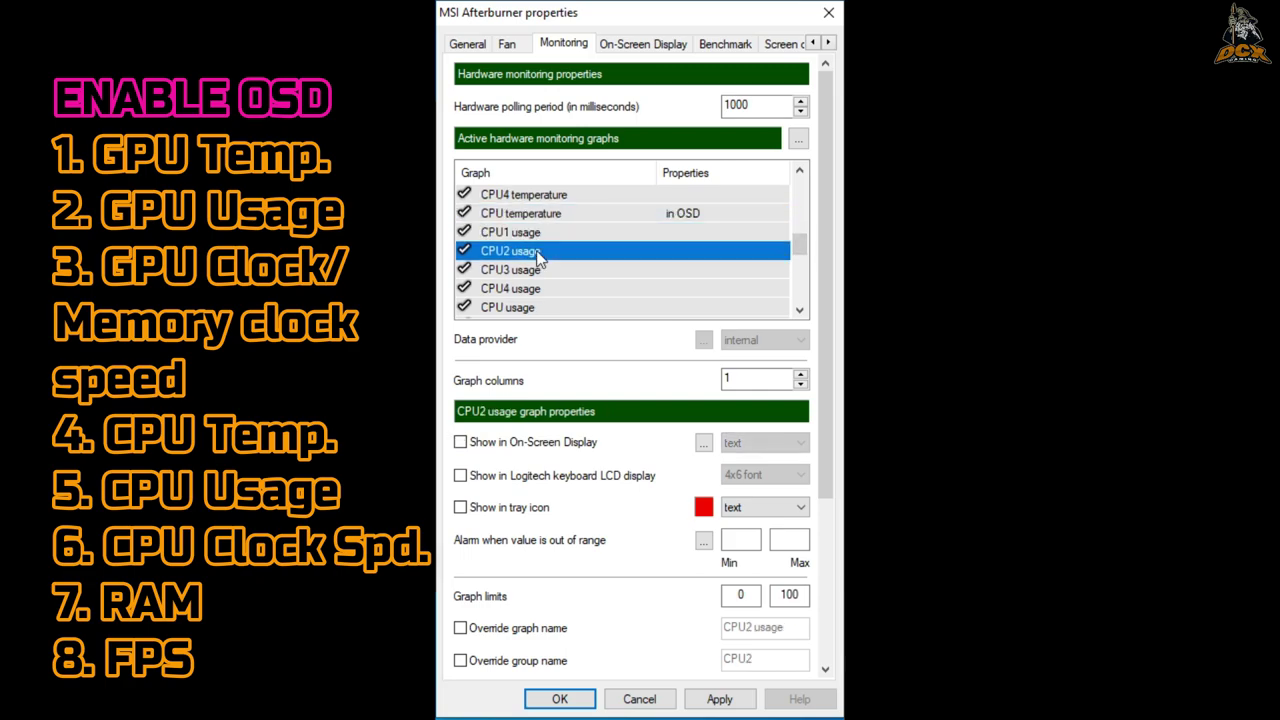
click(533, 270)
drag(532, 288, 520, 311)
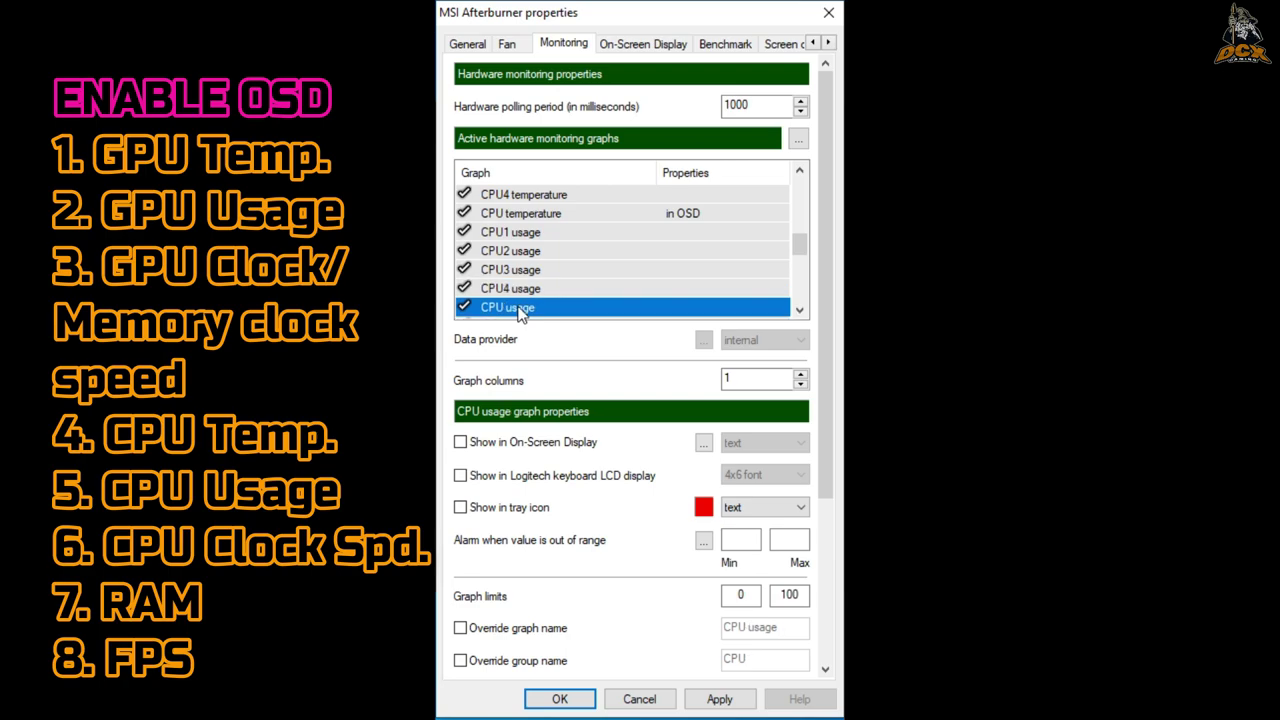
click(476, 443)
- Enable Show in On-Screen Display for the overall CPU clock graph
scroll(806, 262, down, 3)
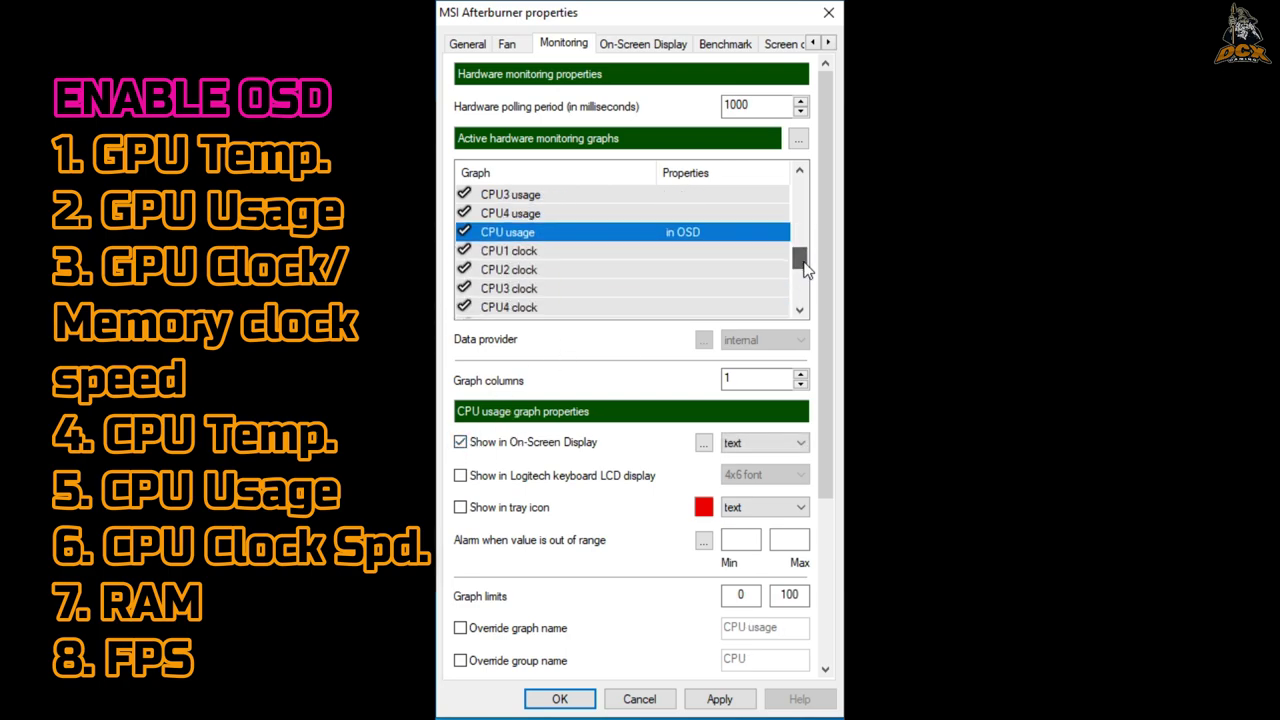
drag(805, 273, 806, 278)
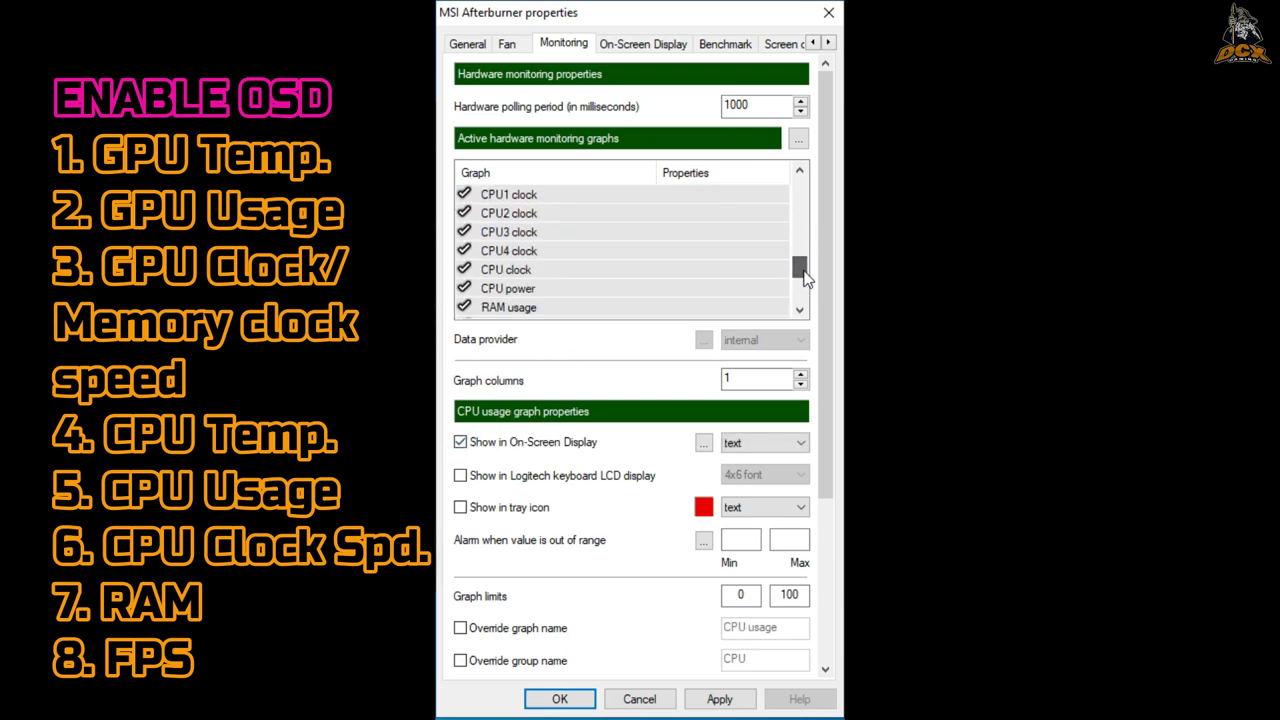
click(525, 272)
click(461, 443)
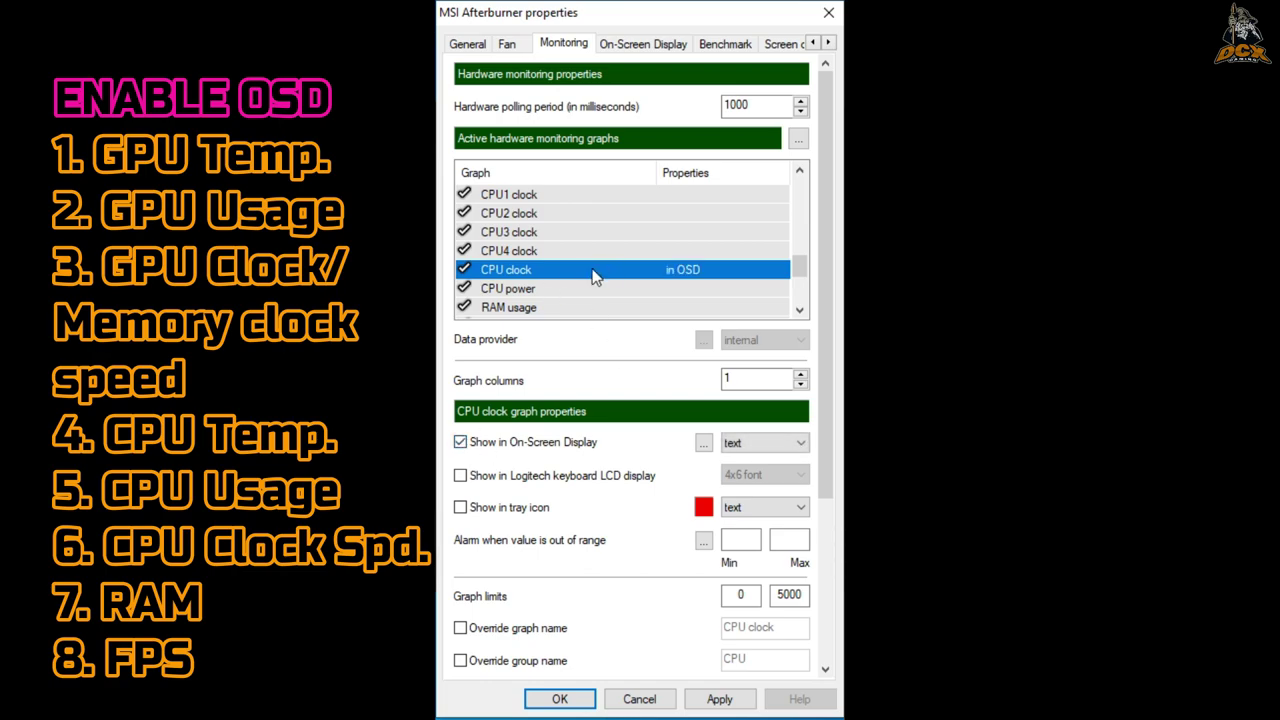
- Enable Show in On-Screen Display for the RAM usage and Framerate graphs and apply the monitoring settings
click(557, 310)
click(461, 443)
scroll(560, 290, down, 2)
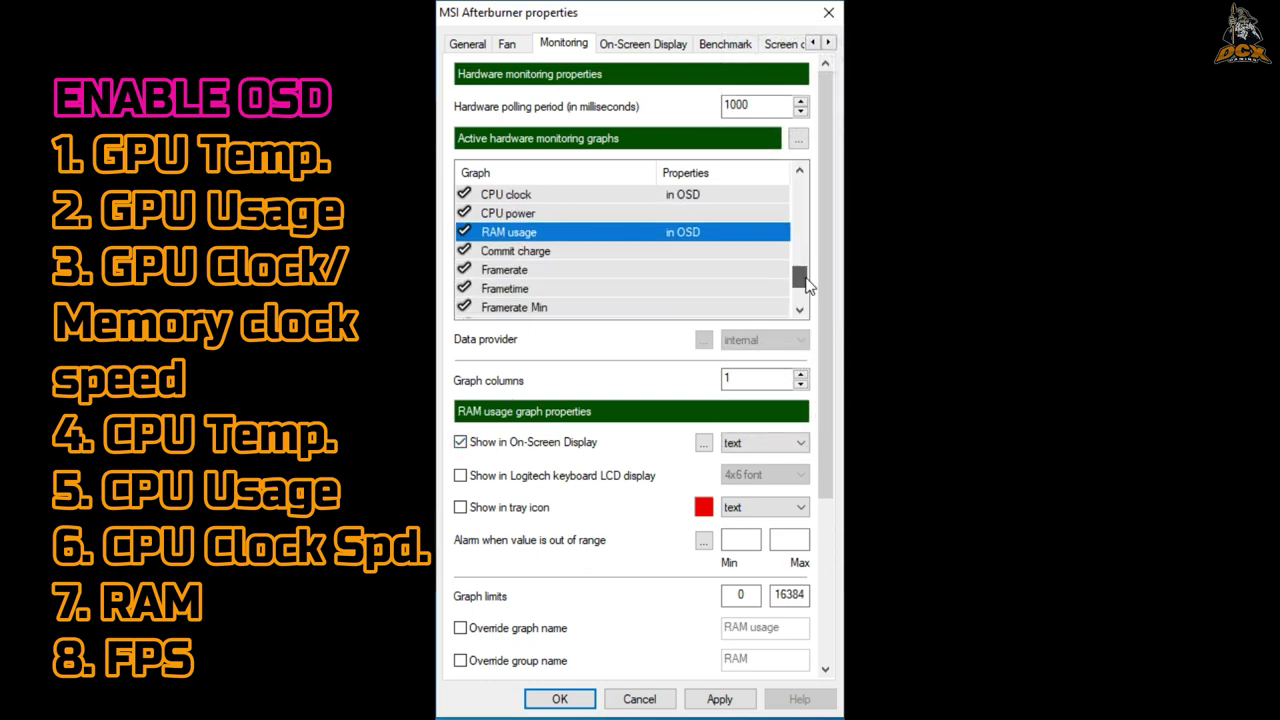
click(527, 271)
click(461, 443)
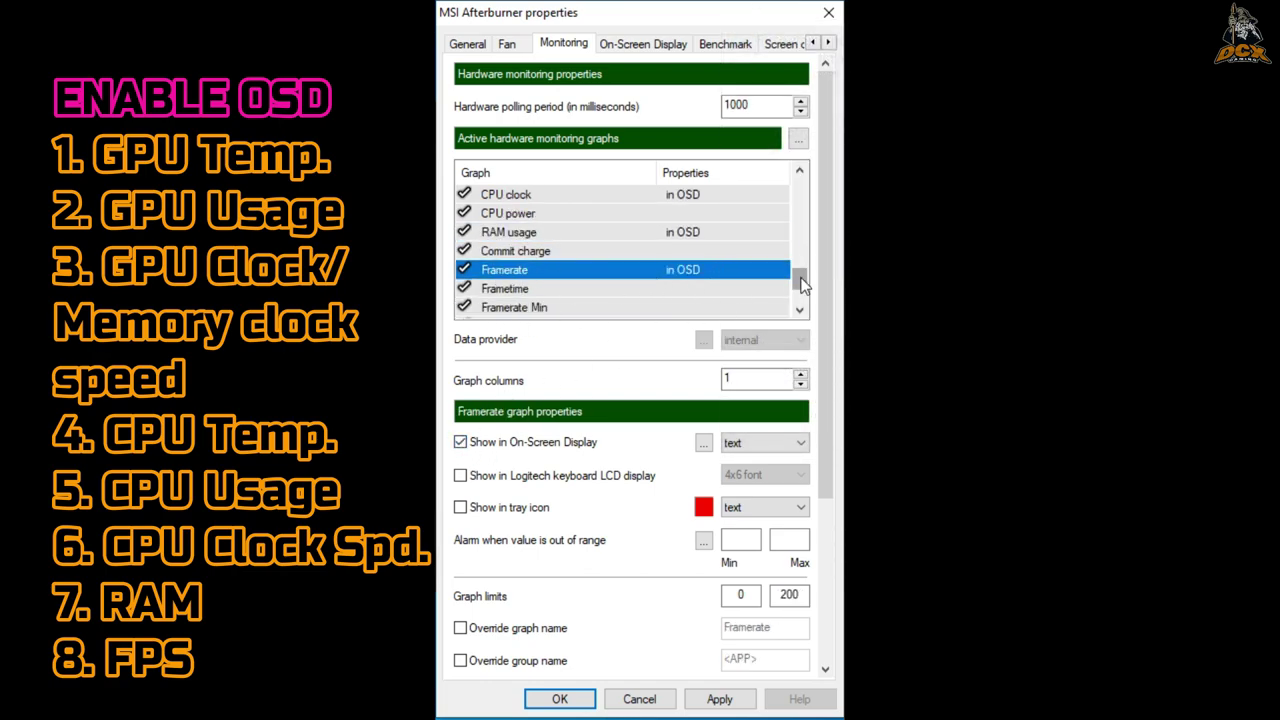
mouse_move(800, 279)
mouse_down()
mouse_move(802, 305)
mouse_move(802, 190)
mouse_move(803, 303)
mouse_up()
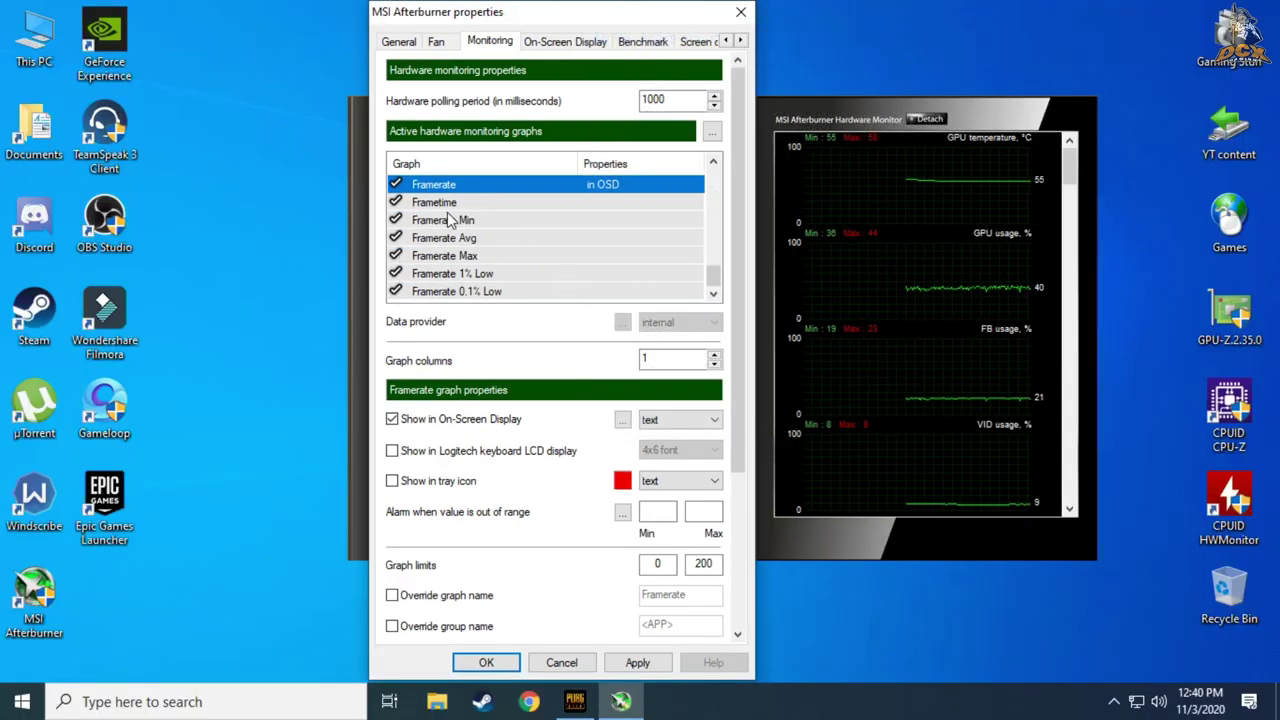
click(637, 662)
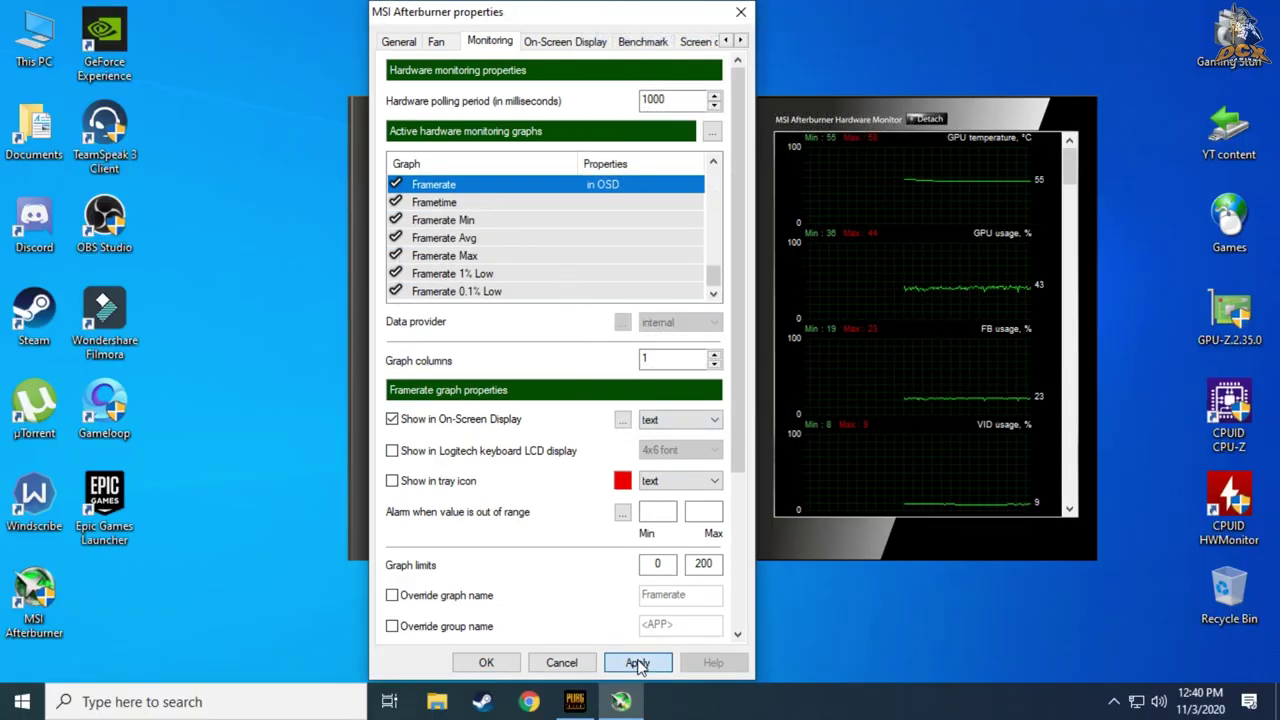
- Set the Toggle On-Screen Display hotkey to Home, then apply the change and close the properties
click(566, 42)
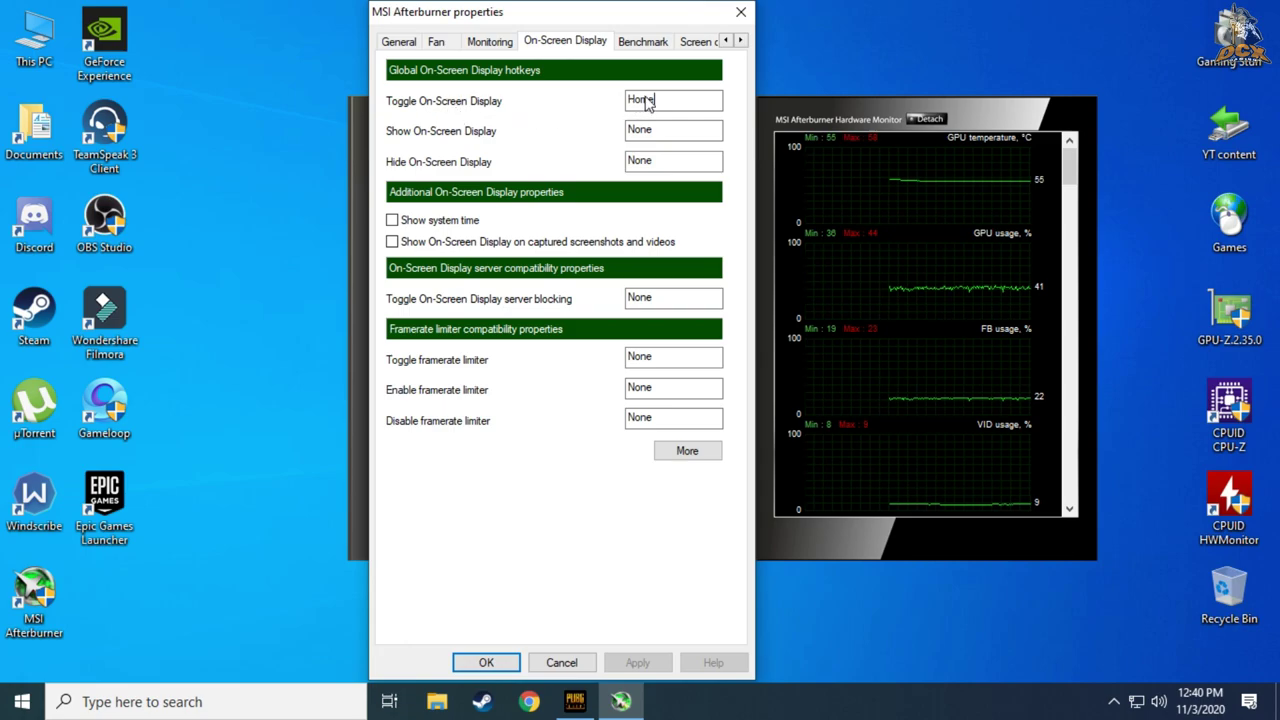
key(BackSpace)
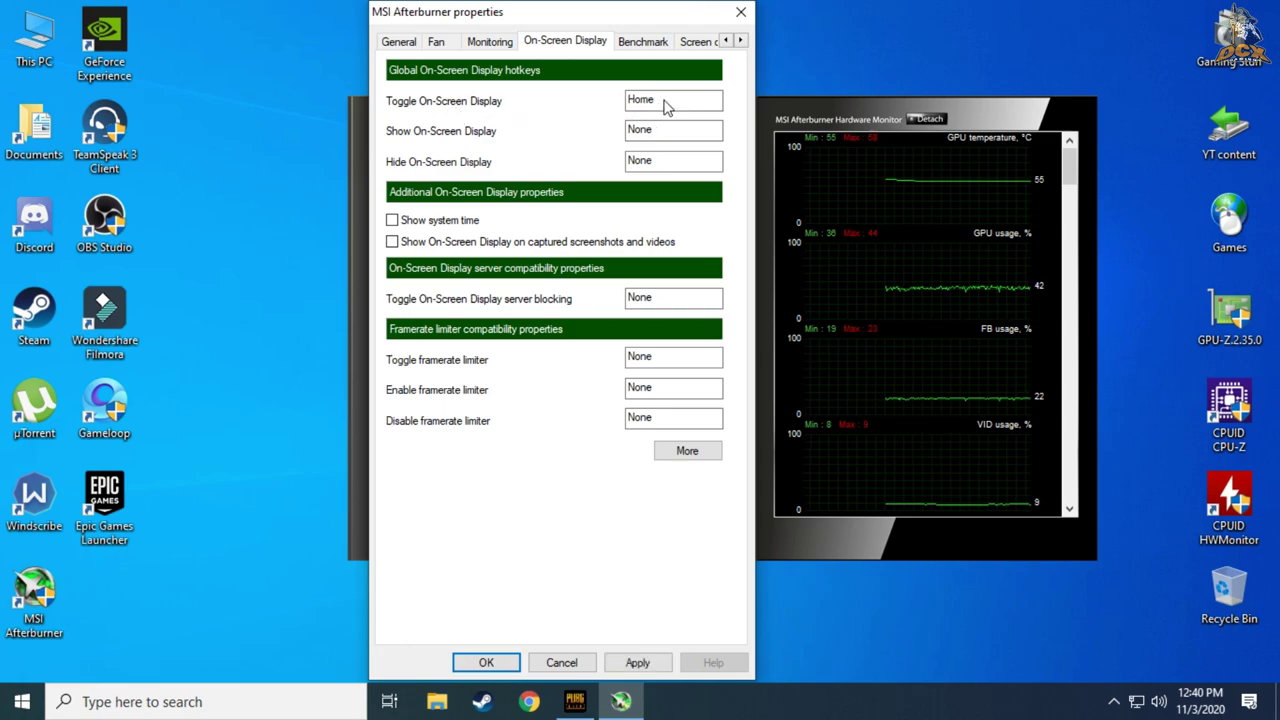
click(637, 663)
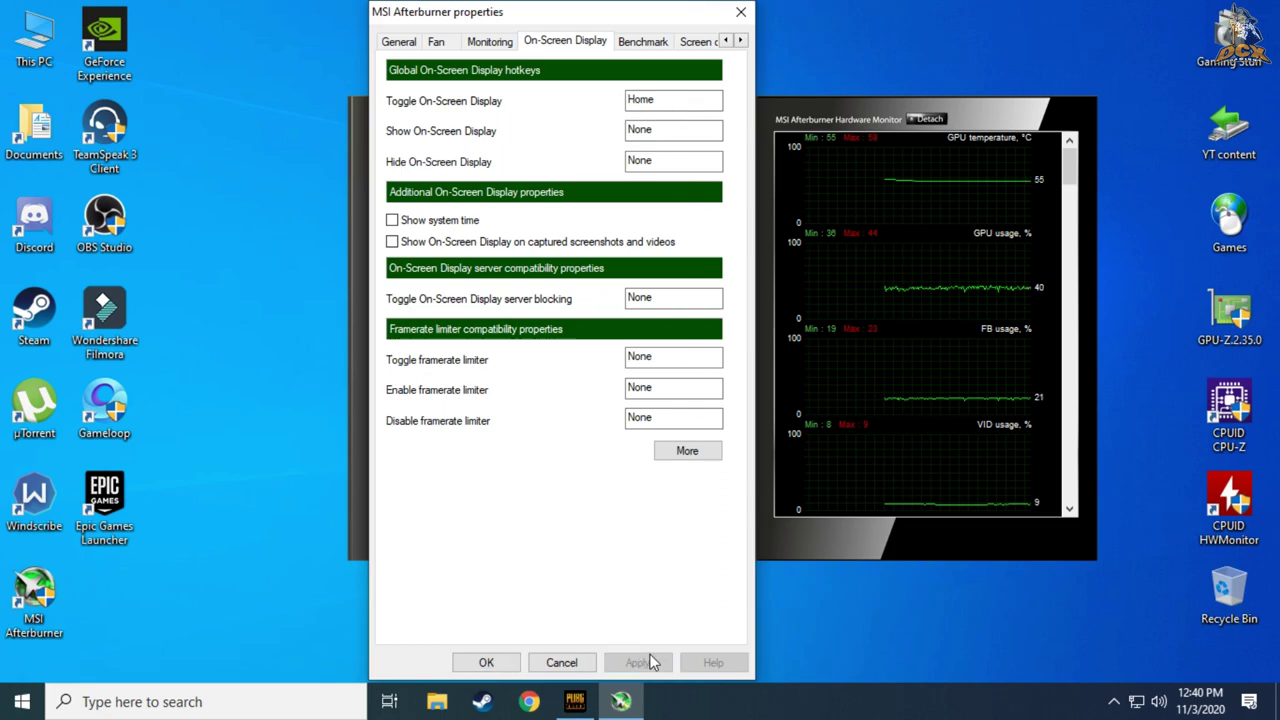
click(486, 663)
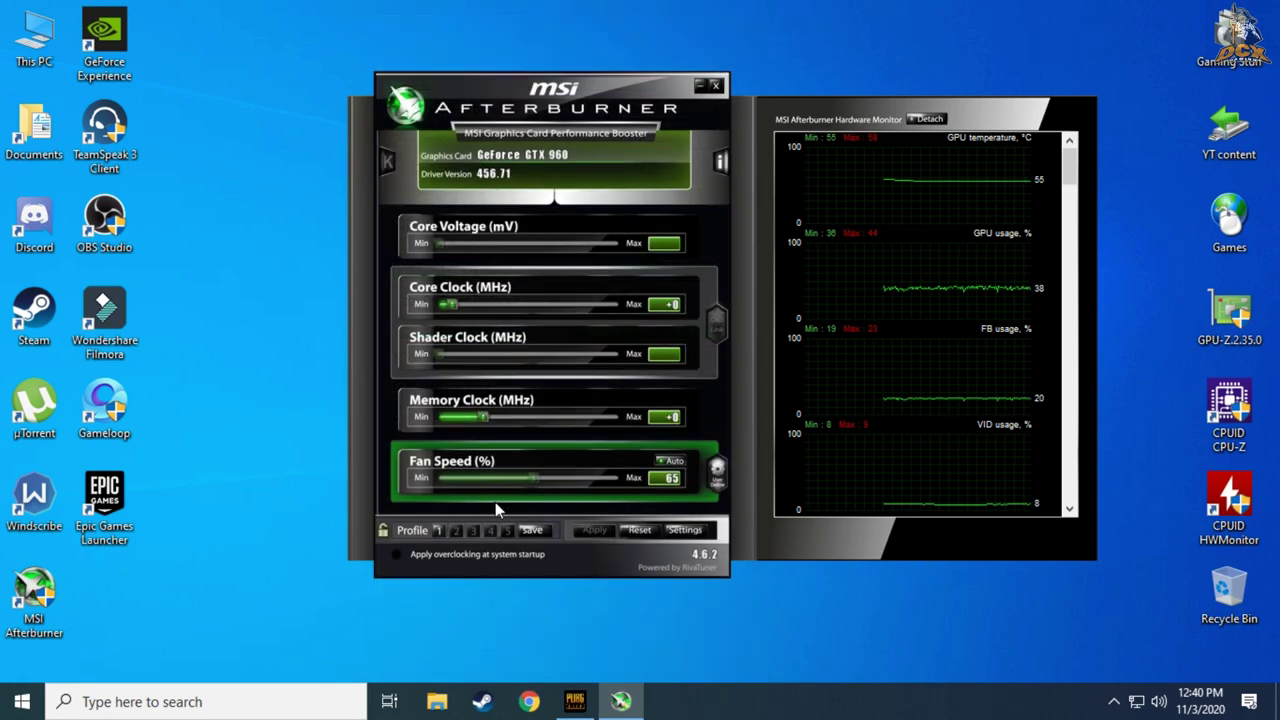
- Minimize MSI Afterburner, switch to the running PUBG LITE game and resume the match to view the overlay
click(700, 88)
right_click(623, 126)
click(664, 174)
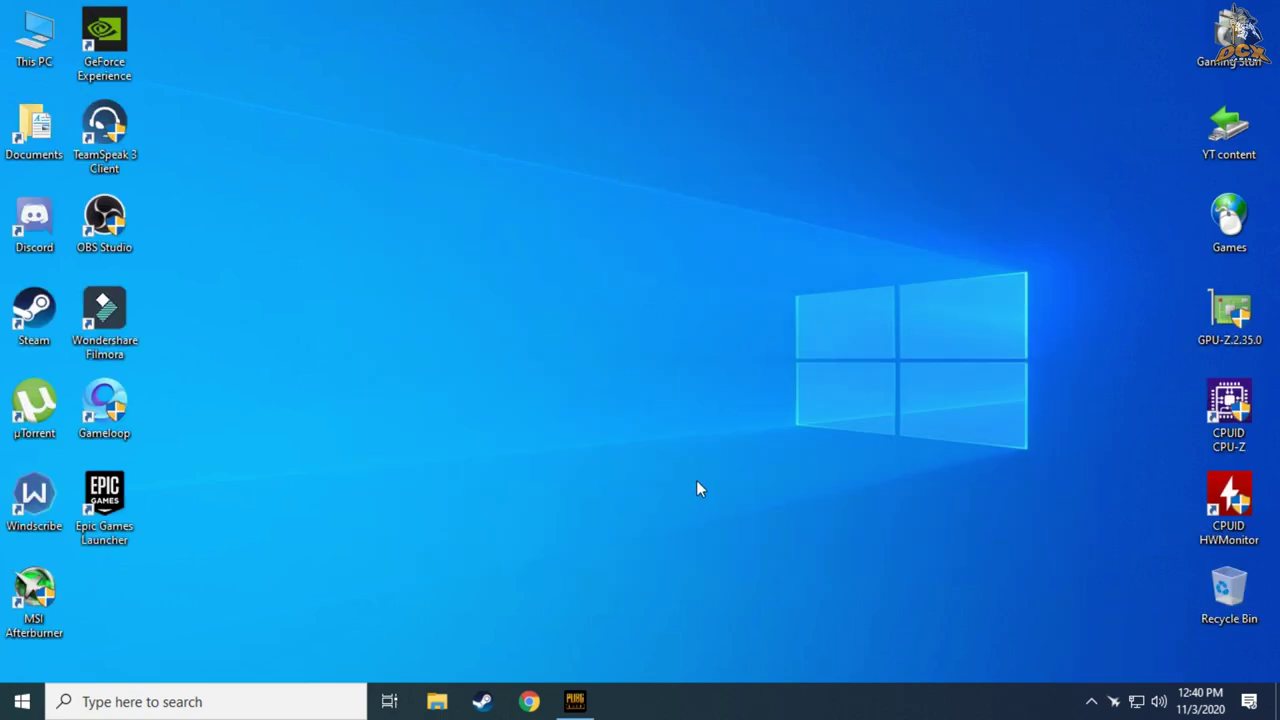
click(588, 703)
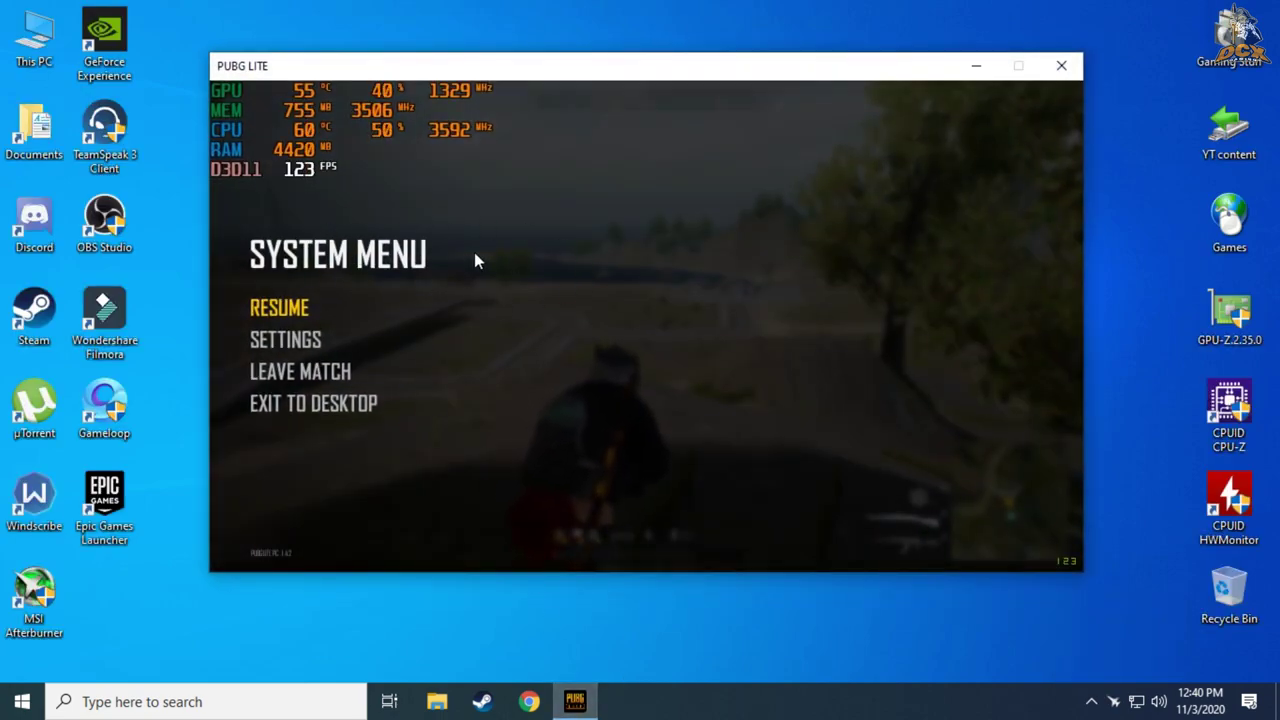
click(278, 309)
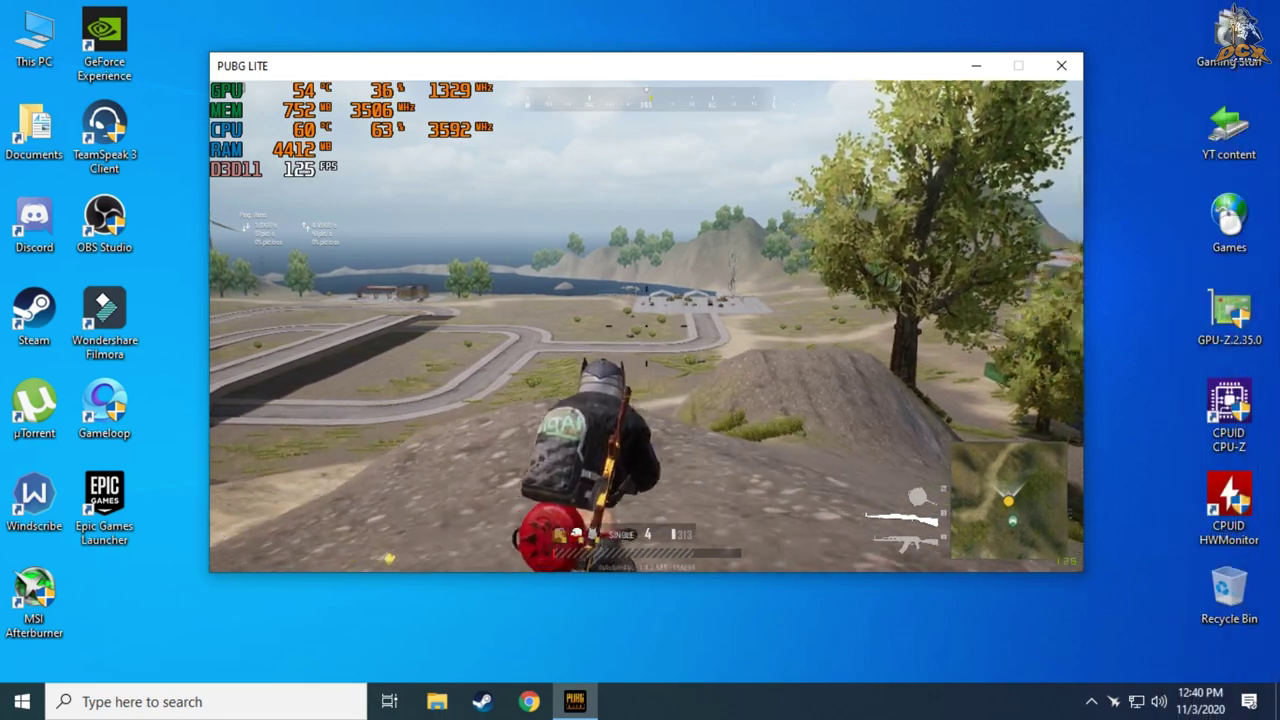
- Open RivaTuner Statistics Server from the hidden tray programs and move the PUBG LITE window so its overlay sits beside the settings
key(super)
click(1091, 702)
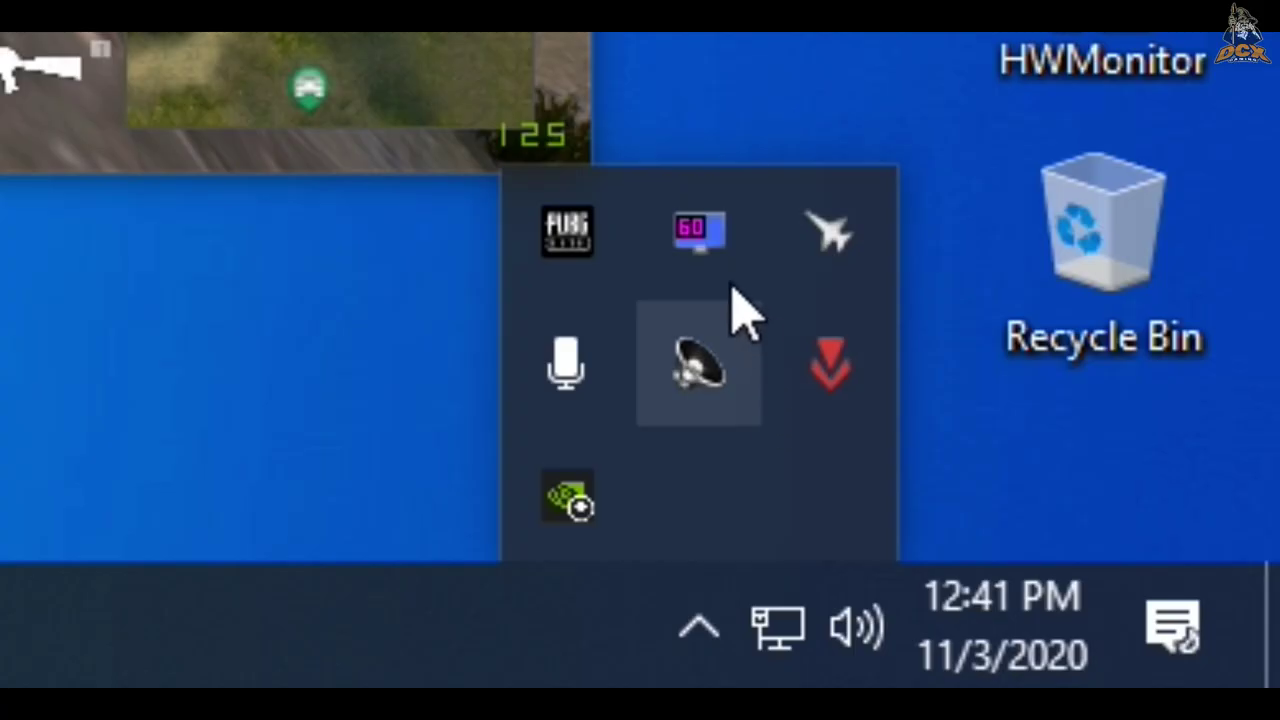
click(727, 282)
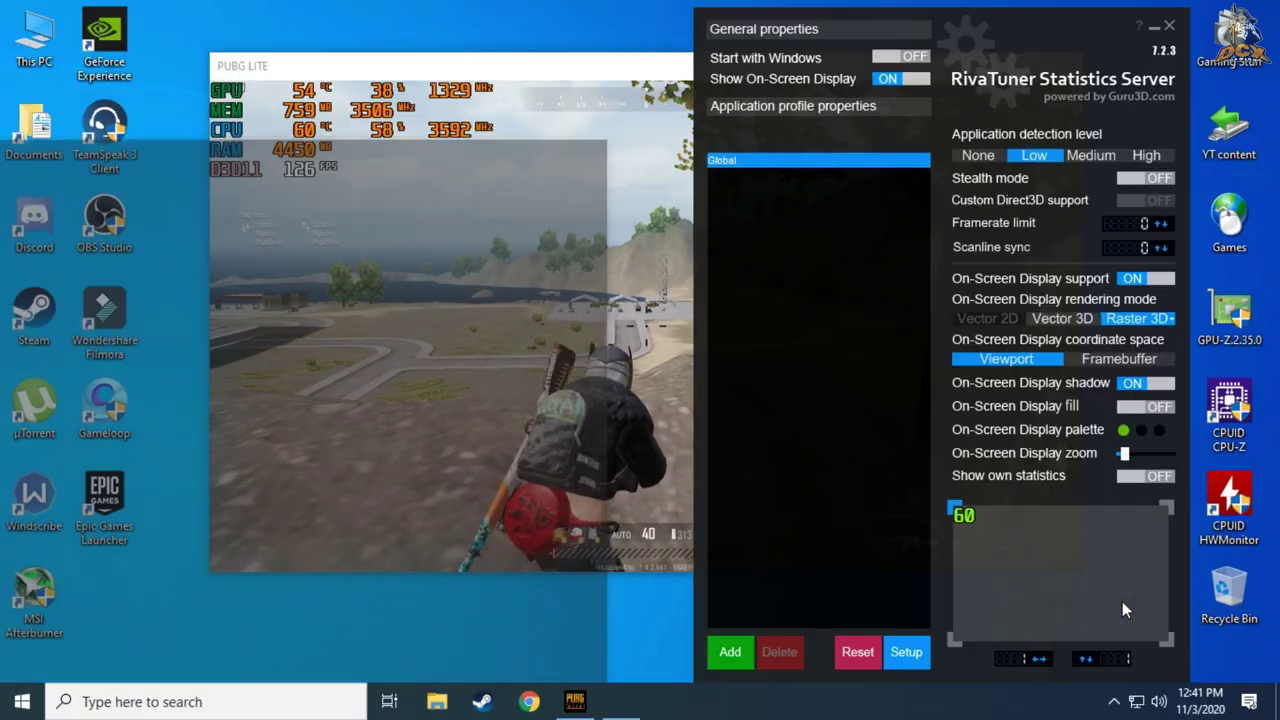
drag(529, 54, 380, 49)
click(1005, 30)
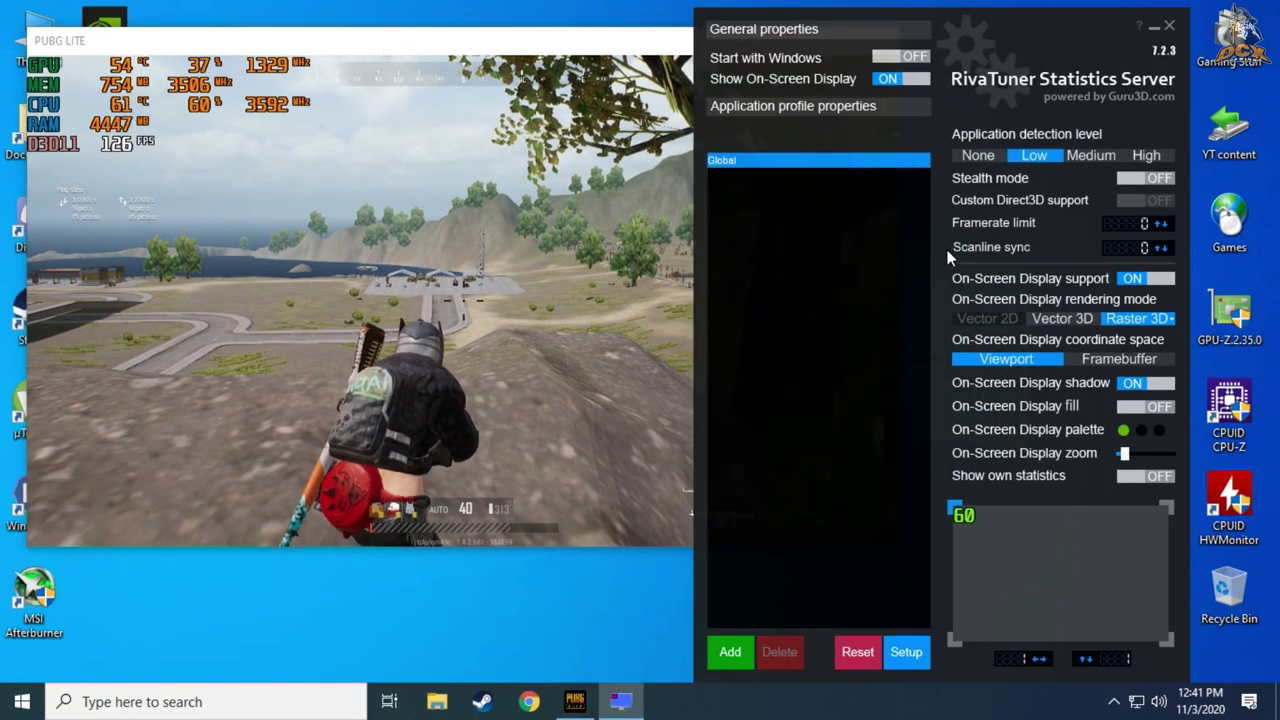
- Try Vector 3D rendering and the On-Screen Display fill on the overlay, restoring Raster 3D and switching the fill back off
drag(1060, 33, 1040, 41)
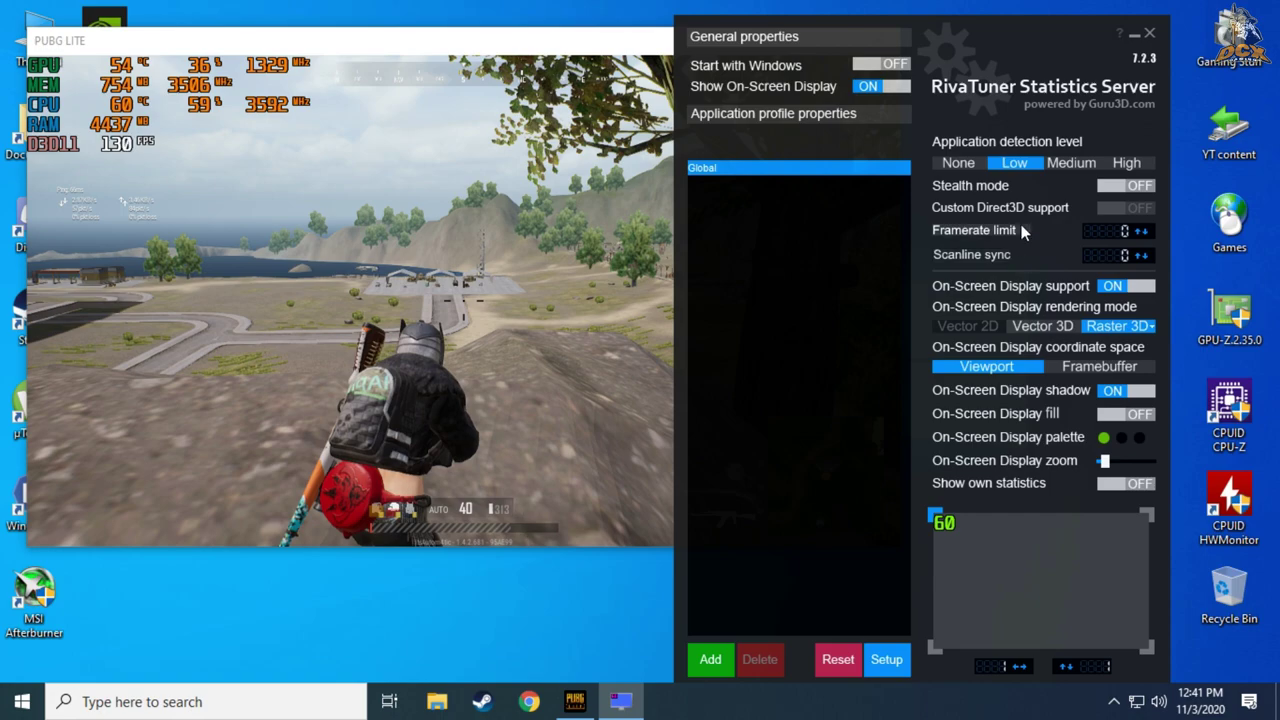
click(1057, 325)
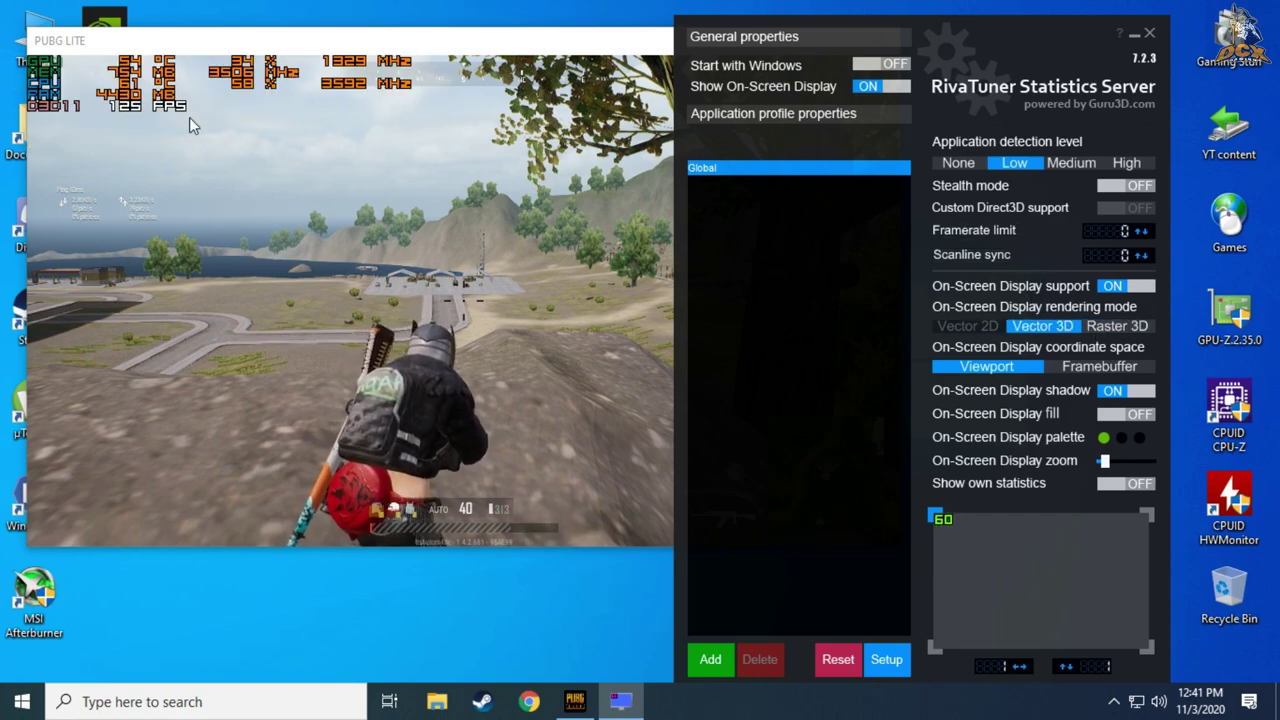
click(1110, 326)
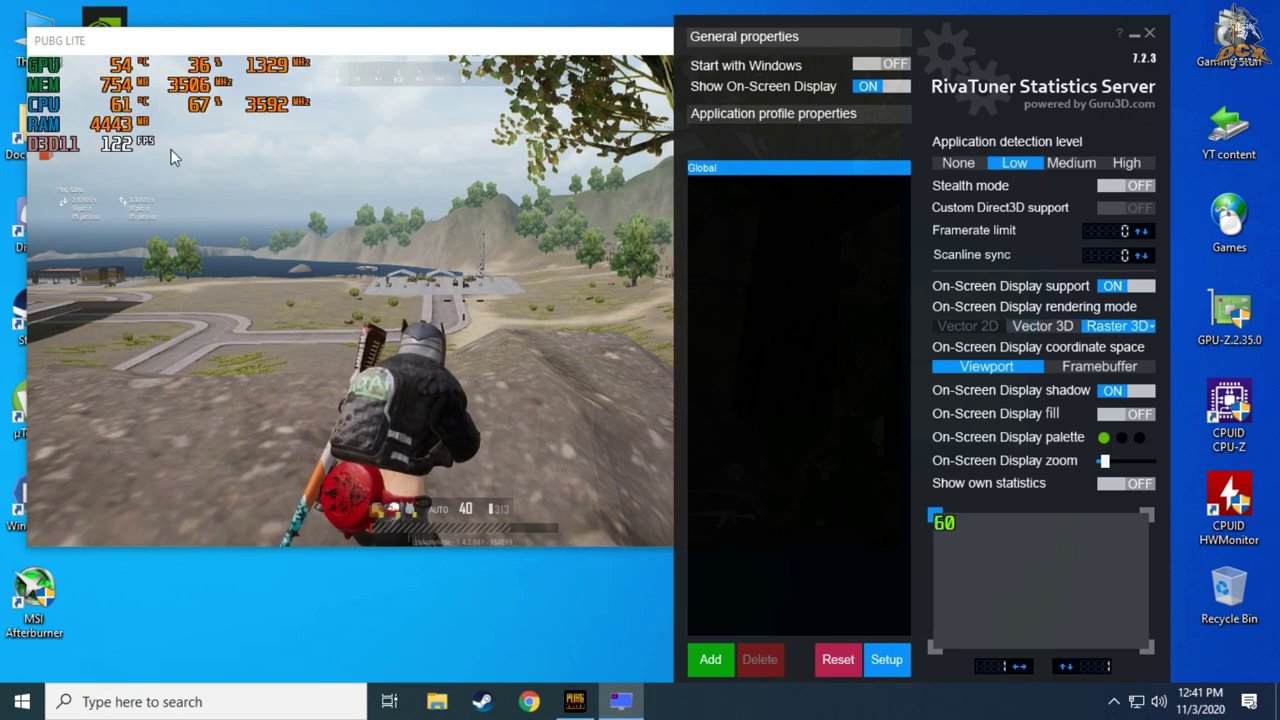
click(1112, 414)
click(1112, 414)
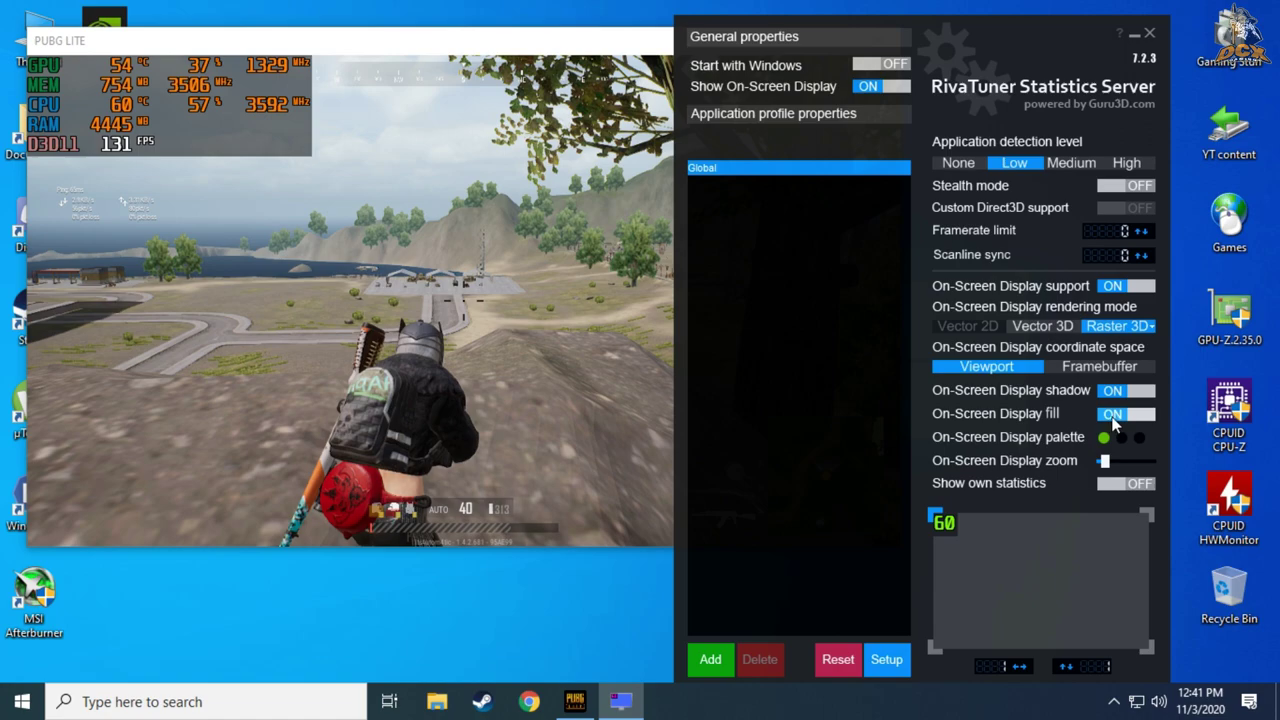
- Change the first On-Screen Display palette colour to a darker green and check the zoom setting
click(1103, 437)
drag(936, 272, 936, 320)
click(816, 457)
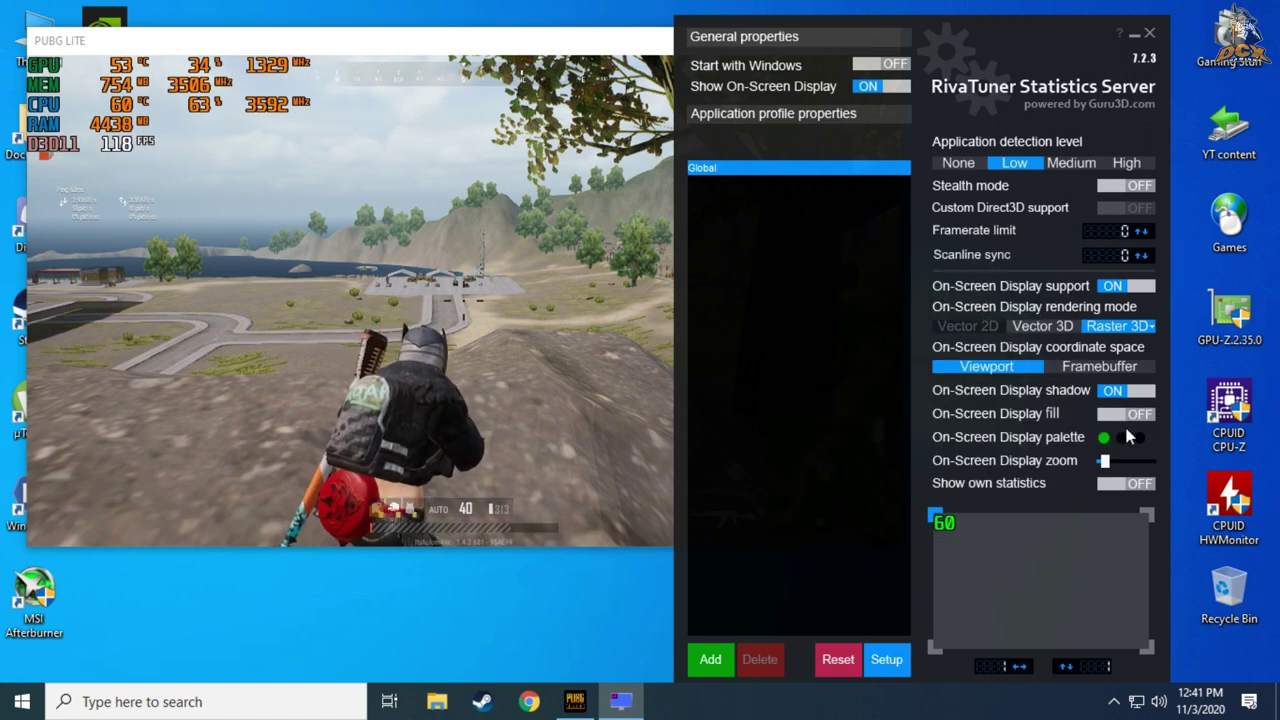
mouse_move(1109, 463)
mouse_down()
mouse_move(1120, 465)
mouse_move(1105, 470)
mouse_up()
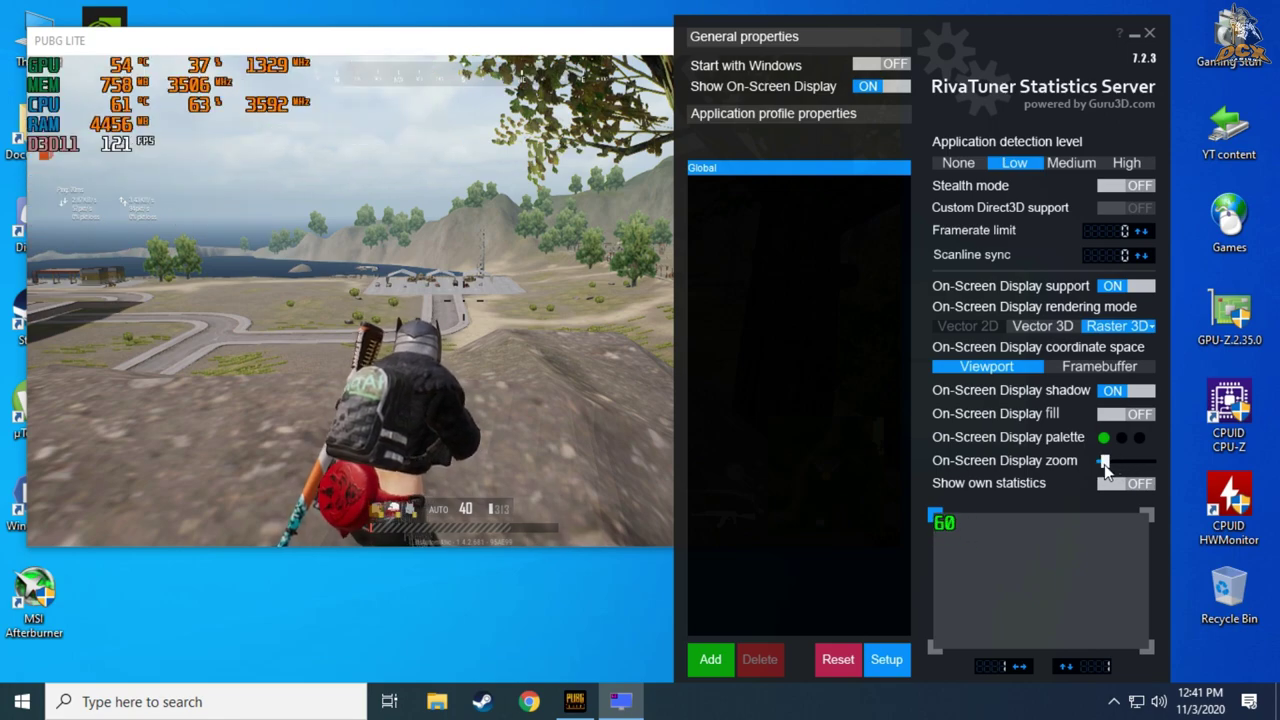
- Try anchoring the overlay in the game's top-right and bottom-left corners and return it to the top-left corner
click(1140, 513)
click(937, 646)
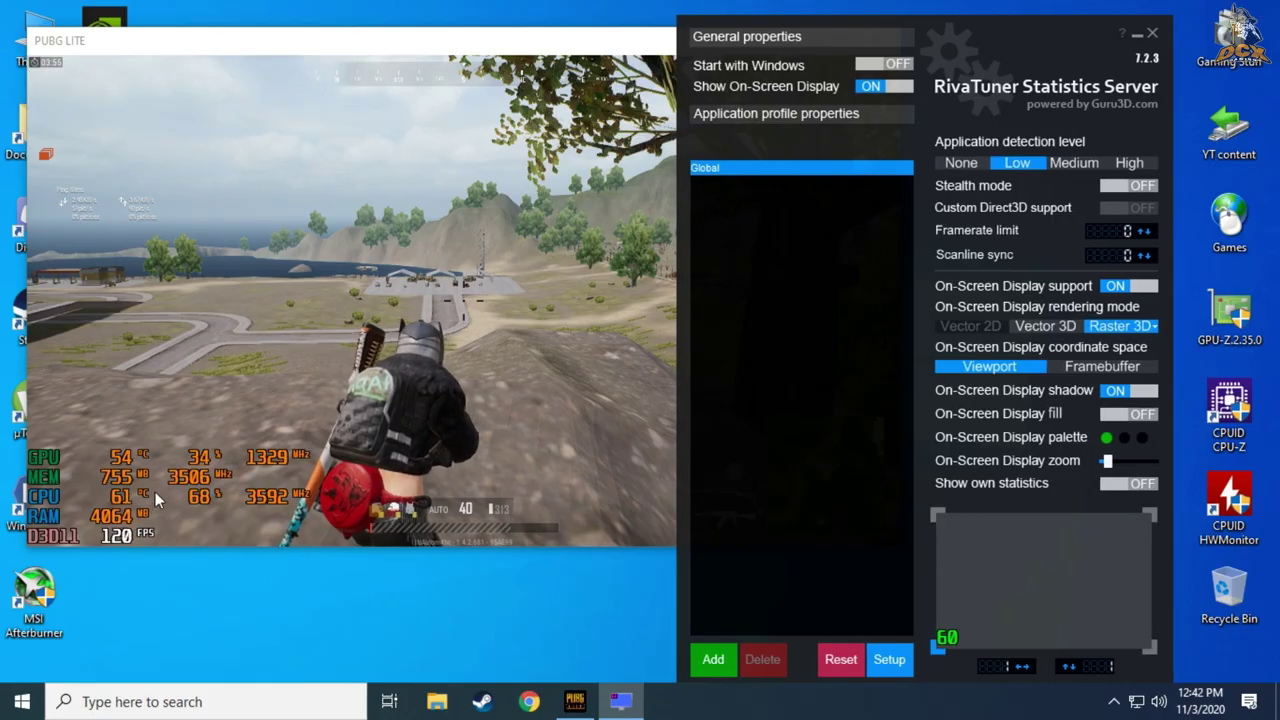
click(936, 514)
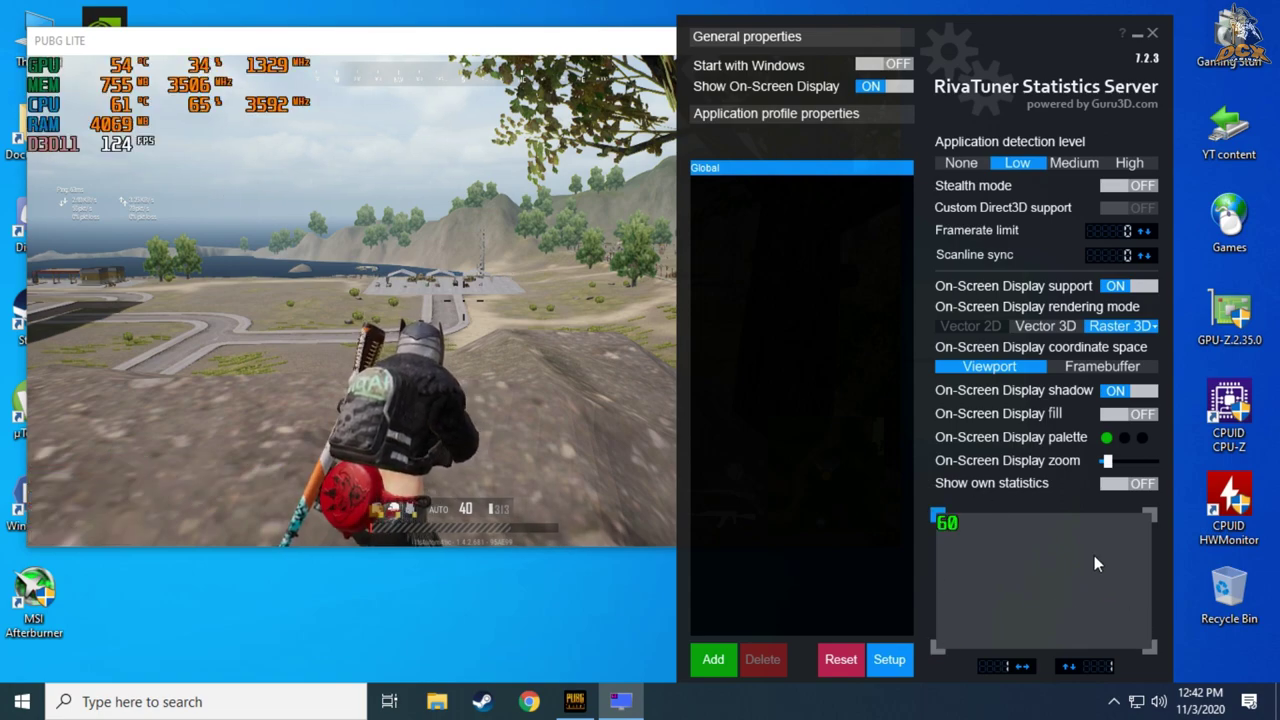
- Close the RivaTuner Statistics Server window, leave the game and switch to MSI Afterburner from the hidden tray programs
drag(981, 36, 941, 18)
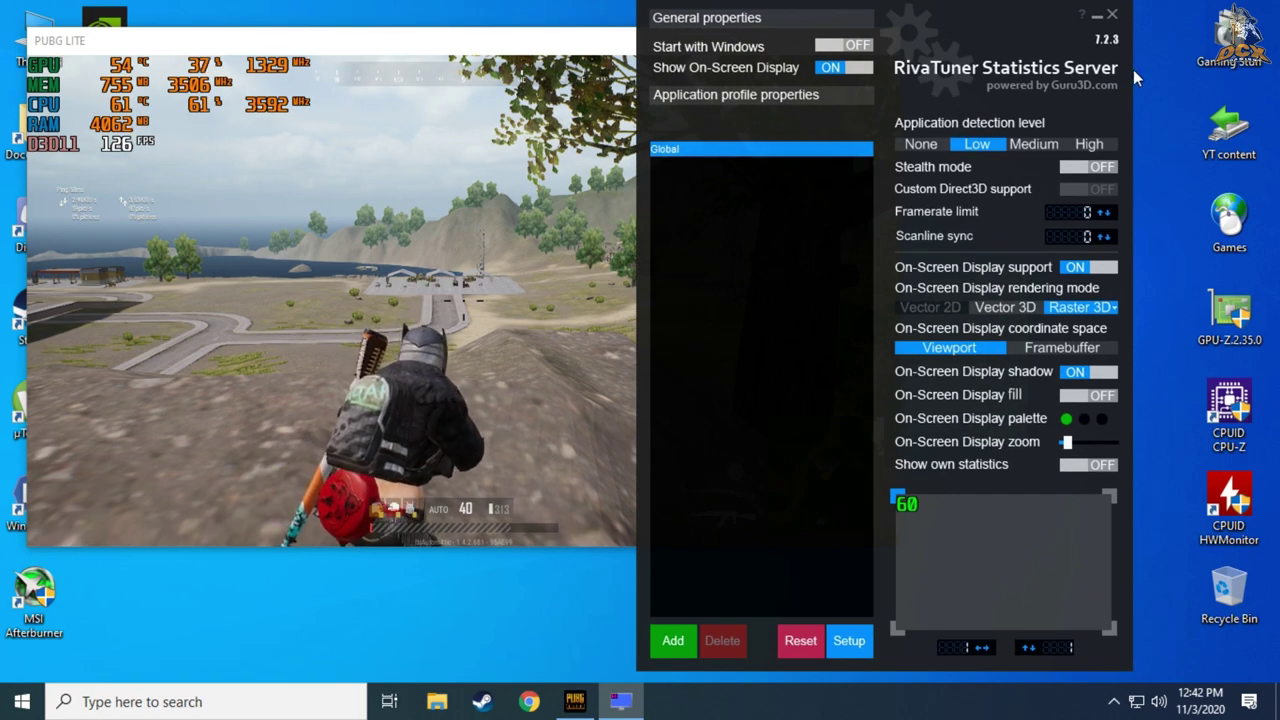
click(1112, 15)
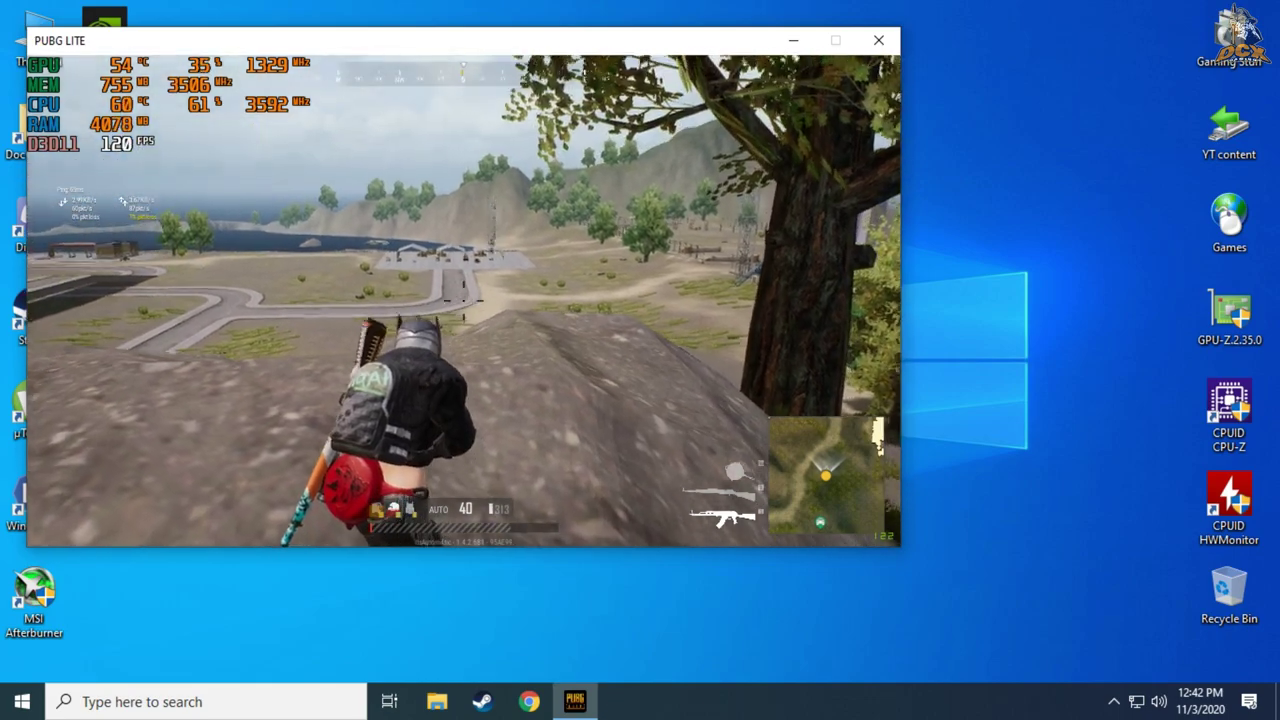
key(super)
click(1073, 433)
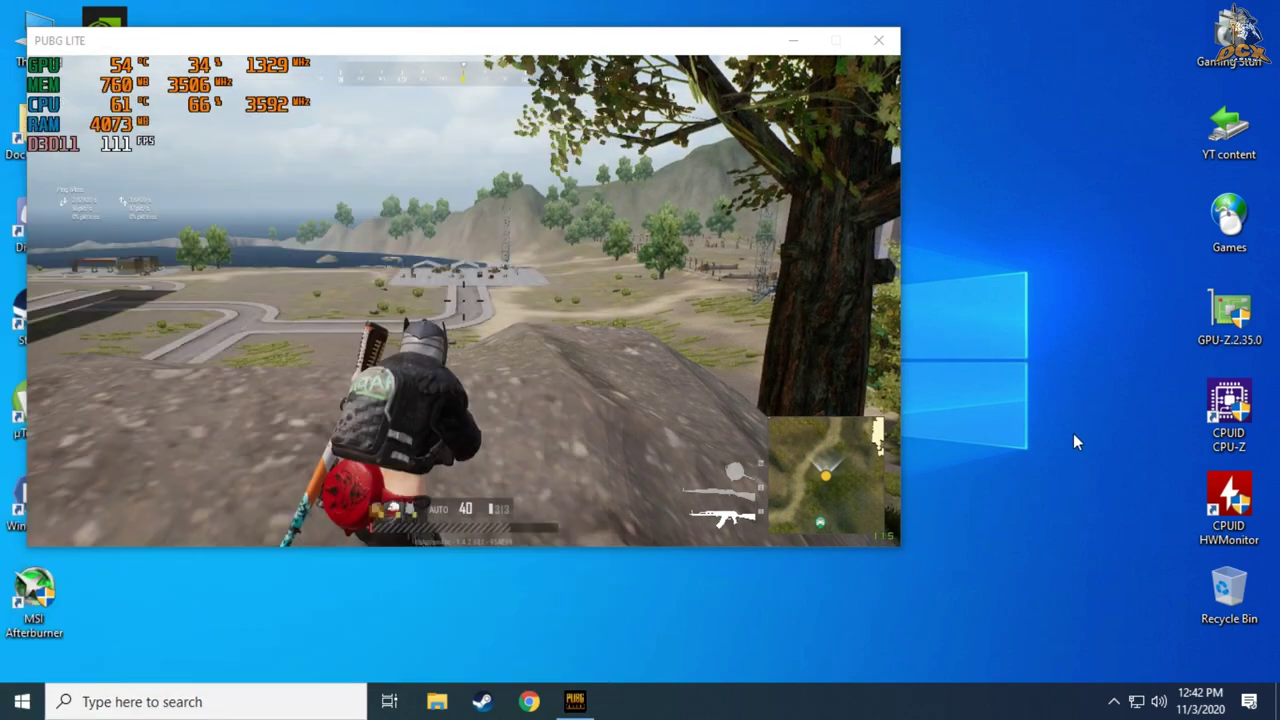
click(1116, 701)
click(1150, 591)
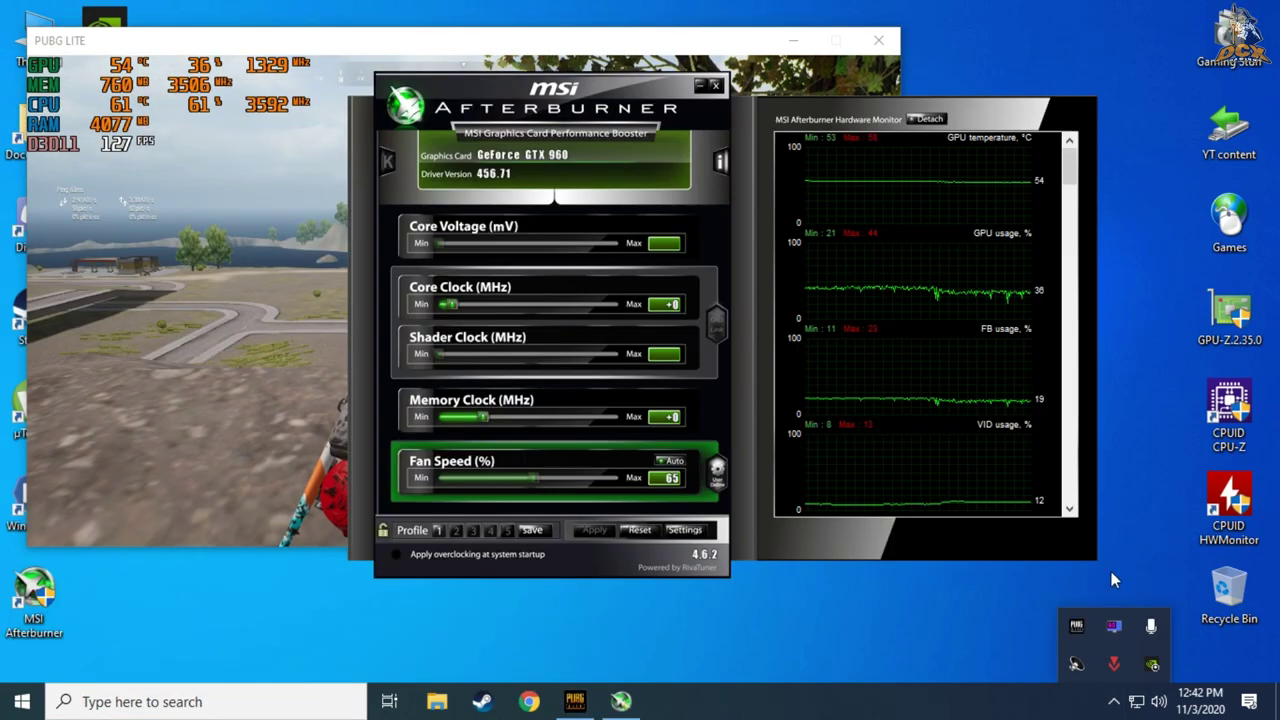
- In the monitoring properties, enable Show in On-Screen Display for the CPU1 to CPU4 temperature graphs and disable it for the overall CPU temperature
click(686, 530)
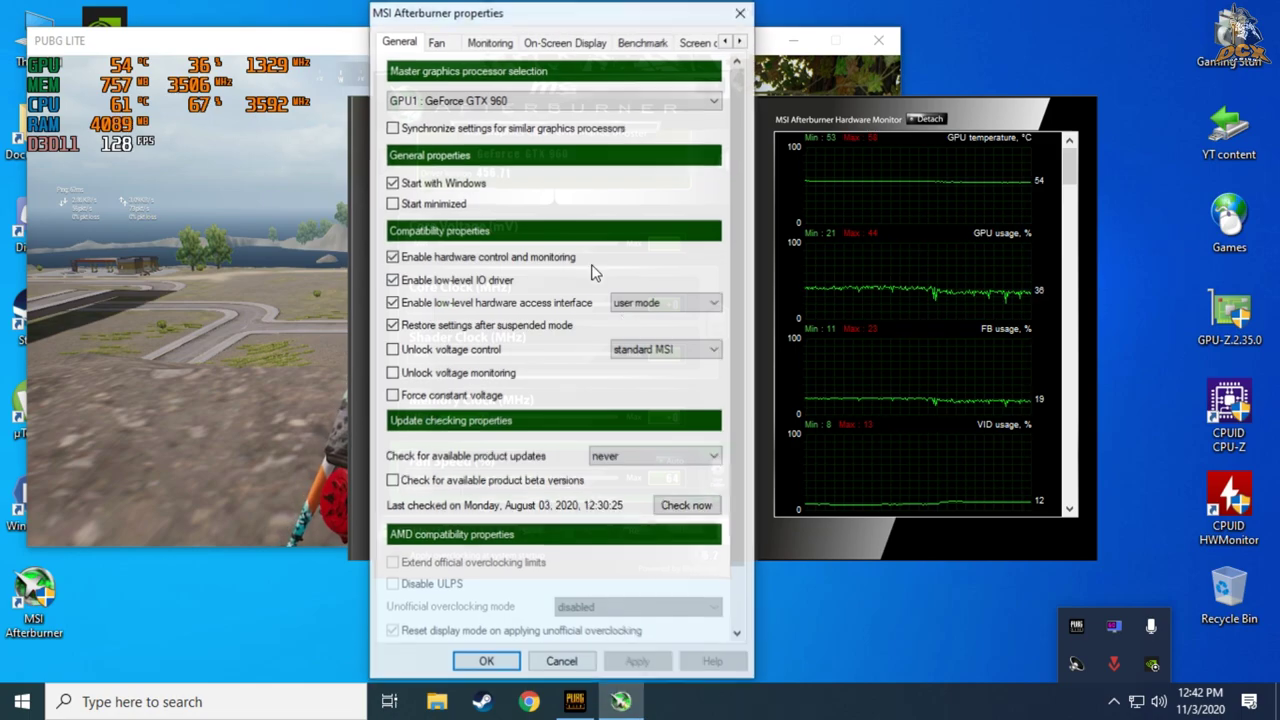
click(478, 42)
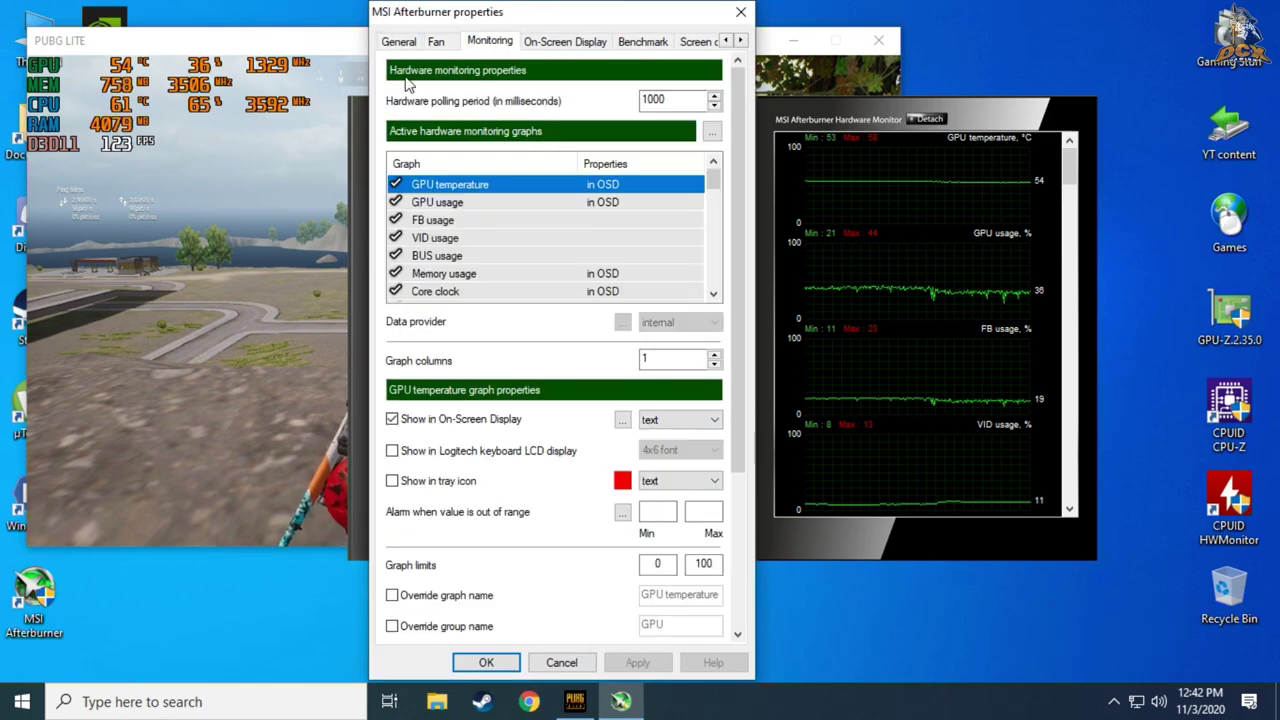
drag(717, 178, 727, 220)
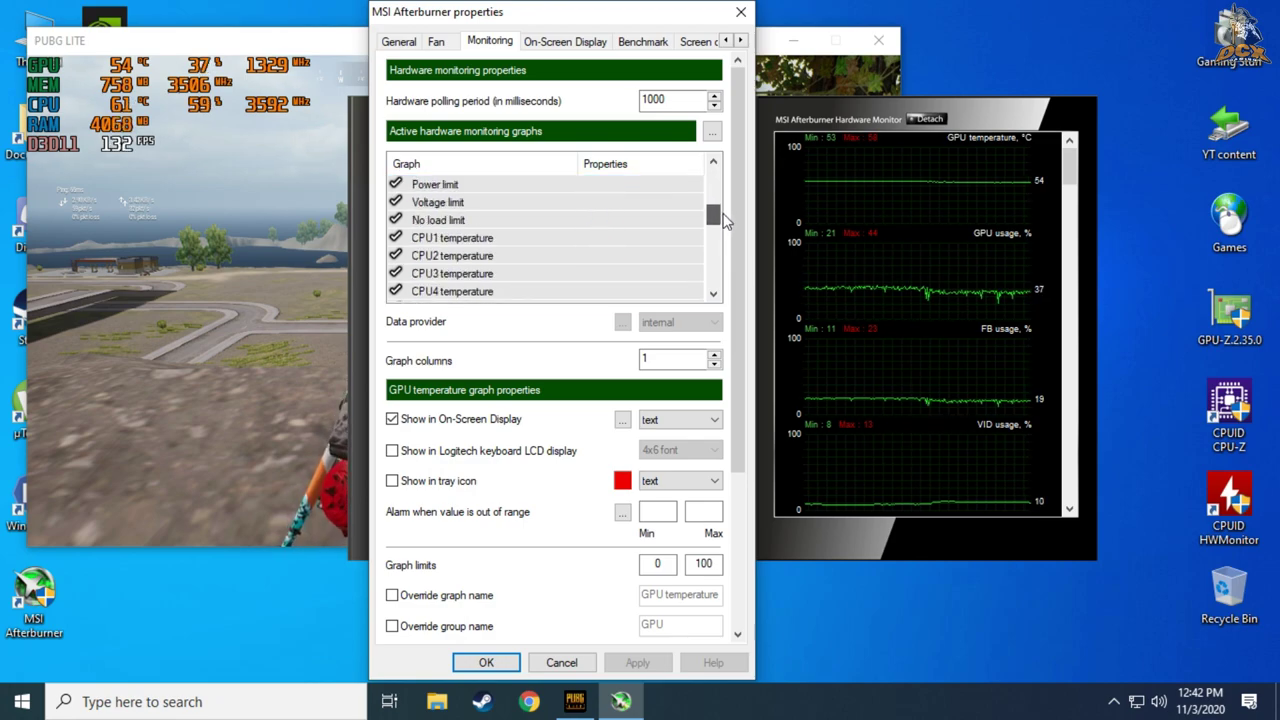
click(590, 221)
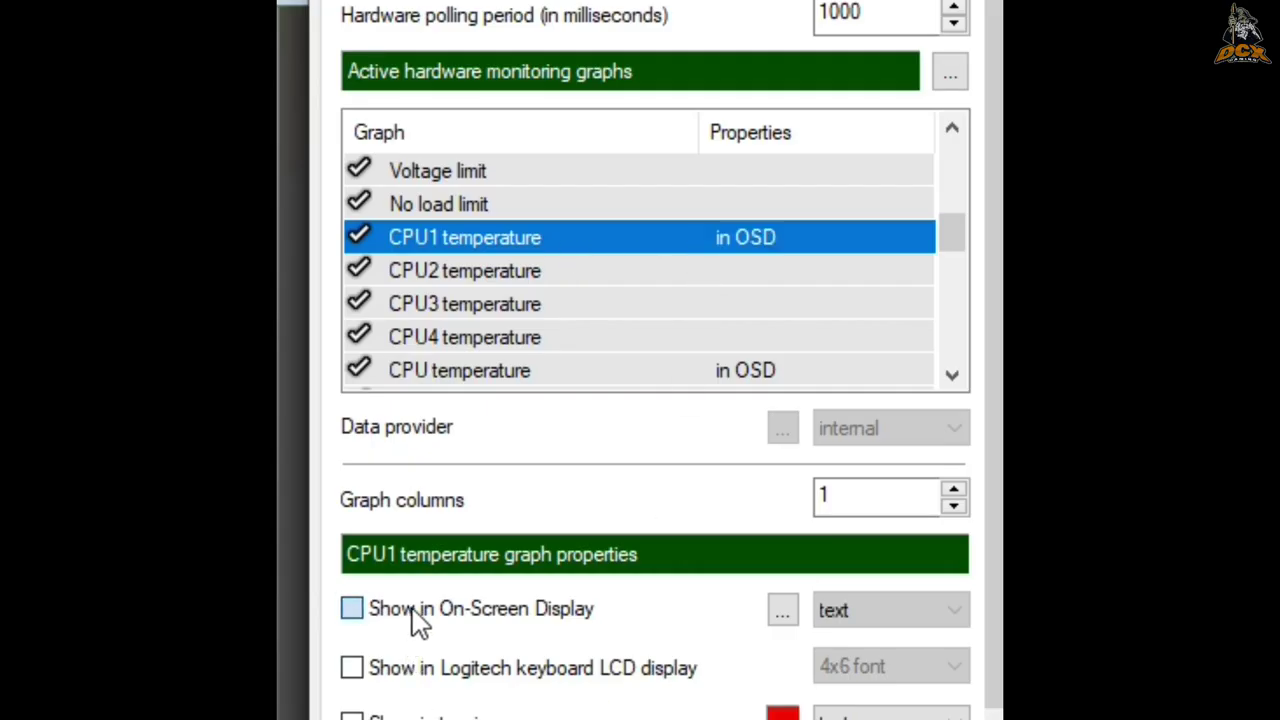
click(418, 620)
click(500, 272)
click(460, 612)
click(590, 304)
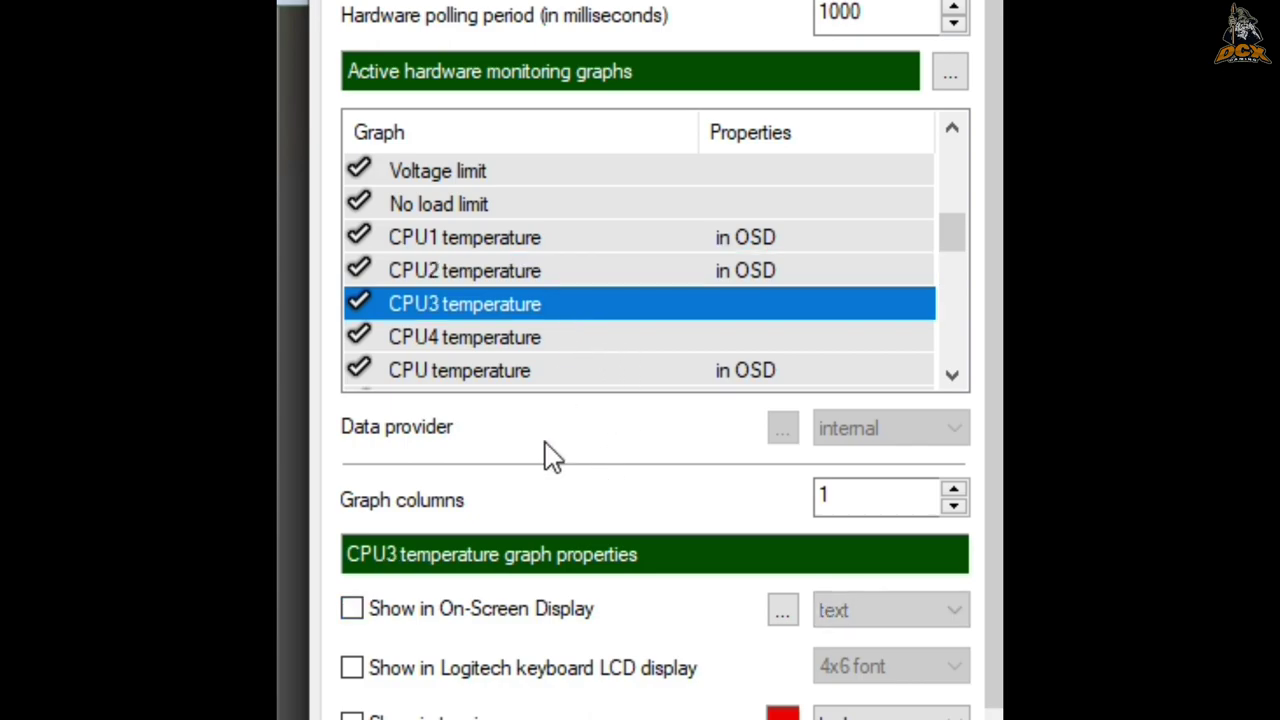
click(485, 612)
click(572, 336)
click(505, 608)
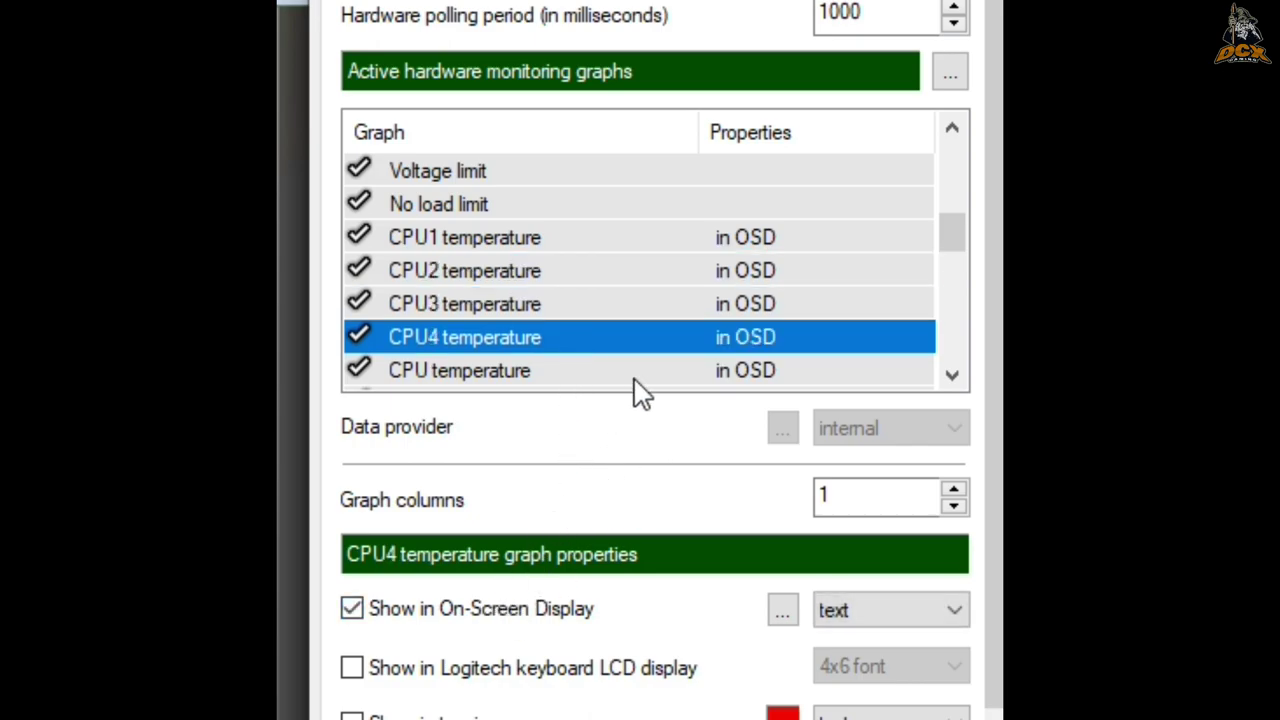
click(636, 378)
click(400, 618)
- Enable Show in On-Screen Display for the CPU1 to CPU4 usage graphs and disable it for the overall CPU usage
drag(953, 236, 957, 277)
click(555, 280)
click(410, 618)
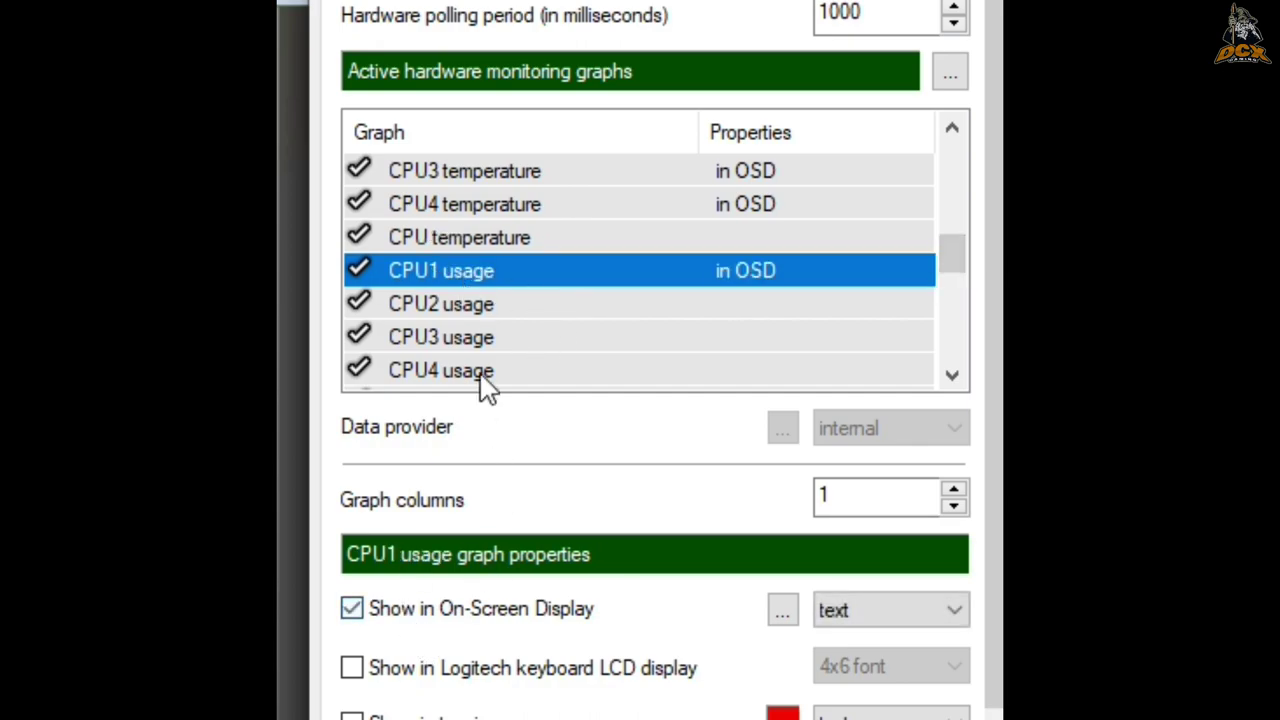
click(475, 304)
click(455, 340)
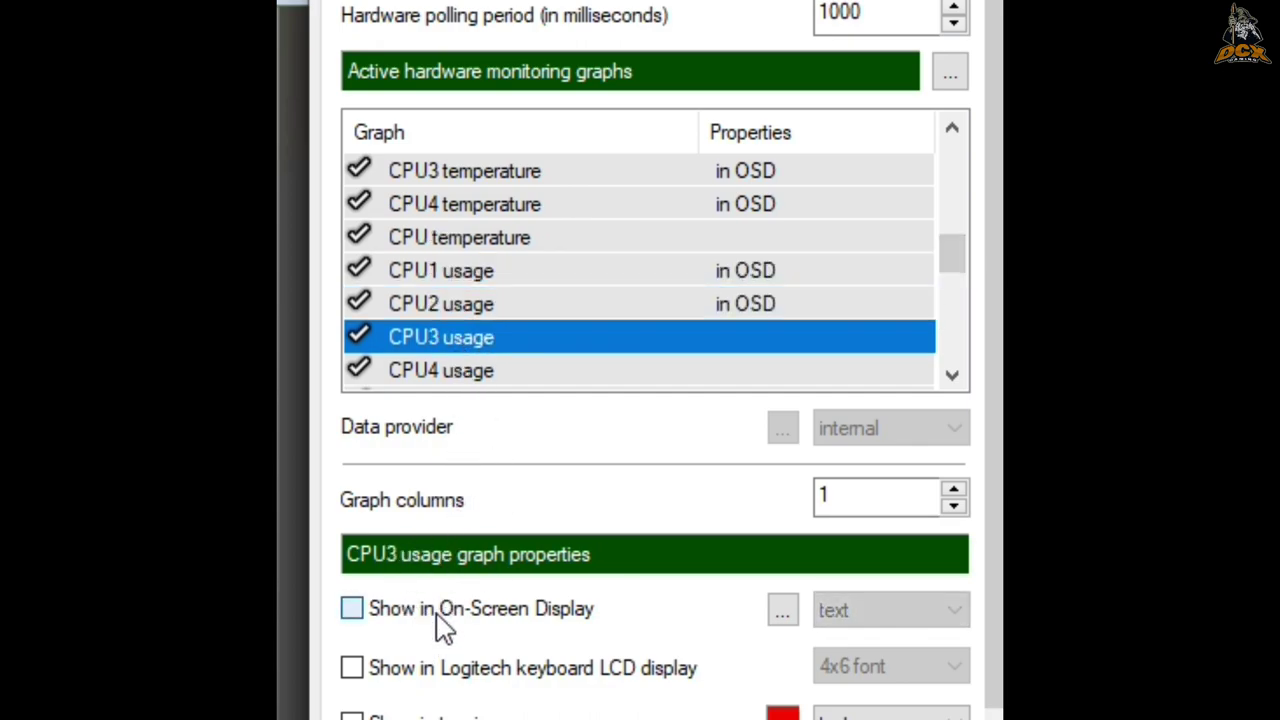
click(477, 612)
click(460, 370)
drag(951, 258, 952, 297)
click(605, 270)
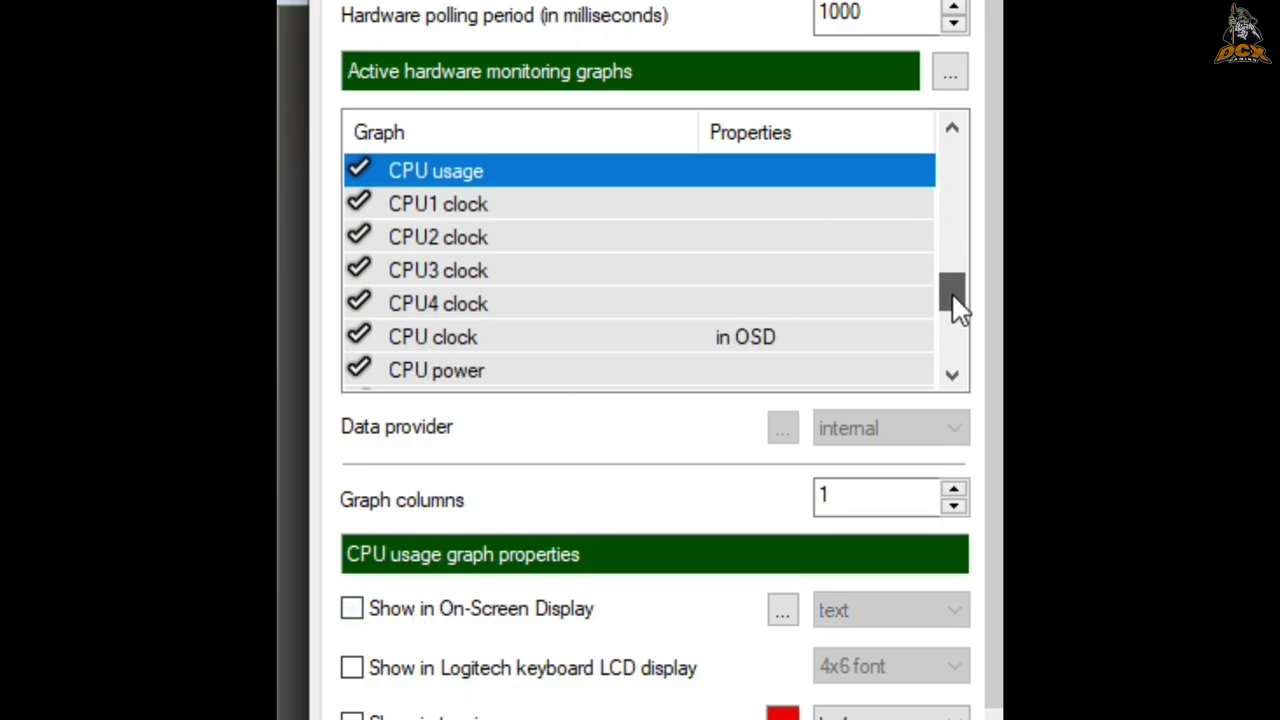
- Enable Show in On-Screen Display for the CPU1, CPU2, CPU3 and CPU4 clock graphs
click(556, 205)
click(505, 610)
key(Down)
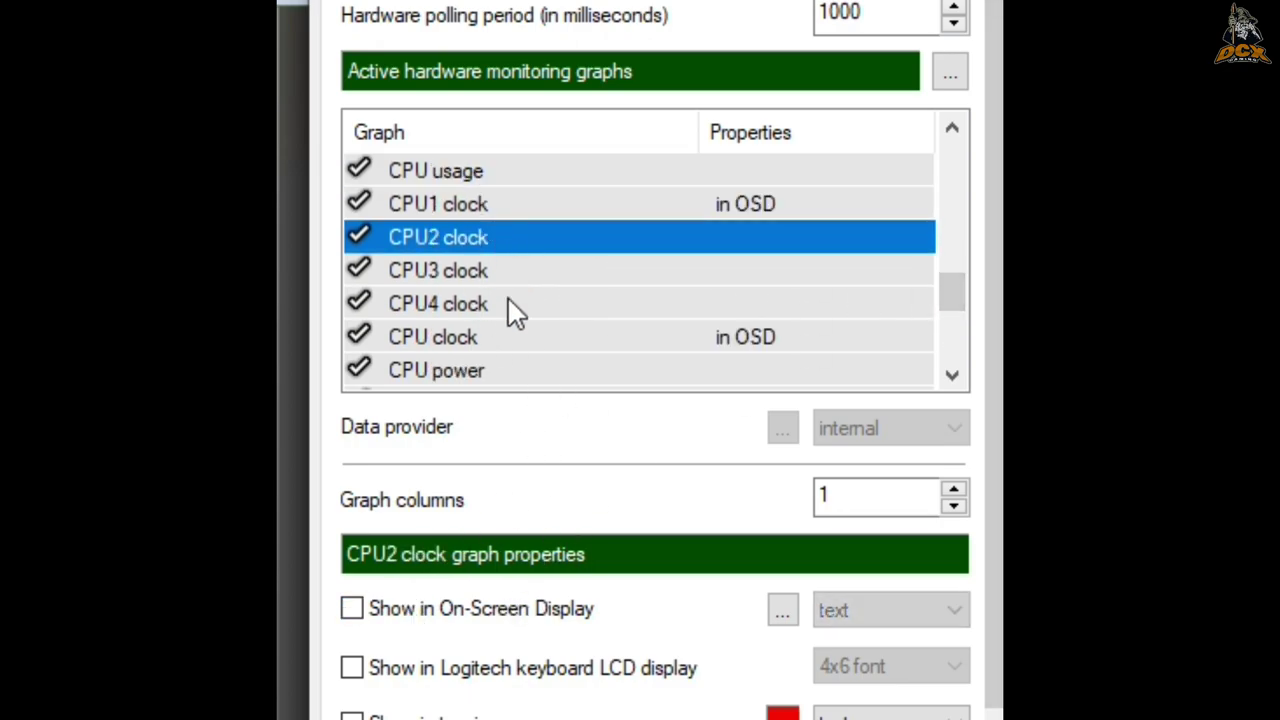
click(496, 270)
click(505, 608)
click(551, 303)
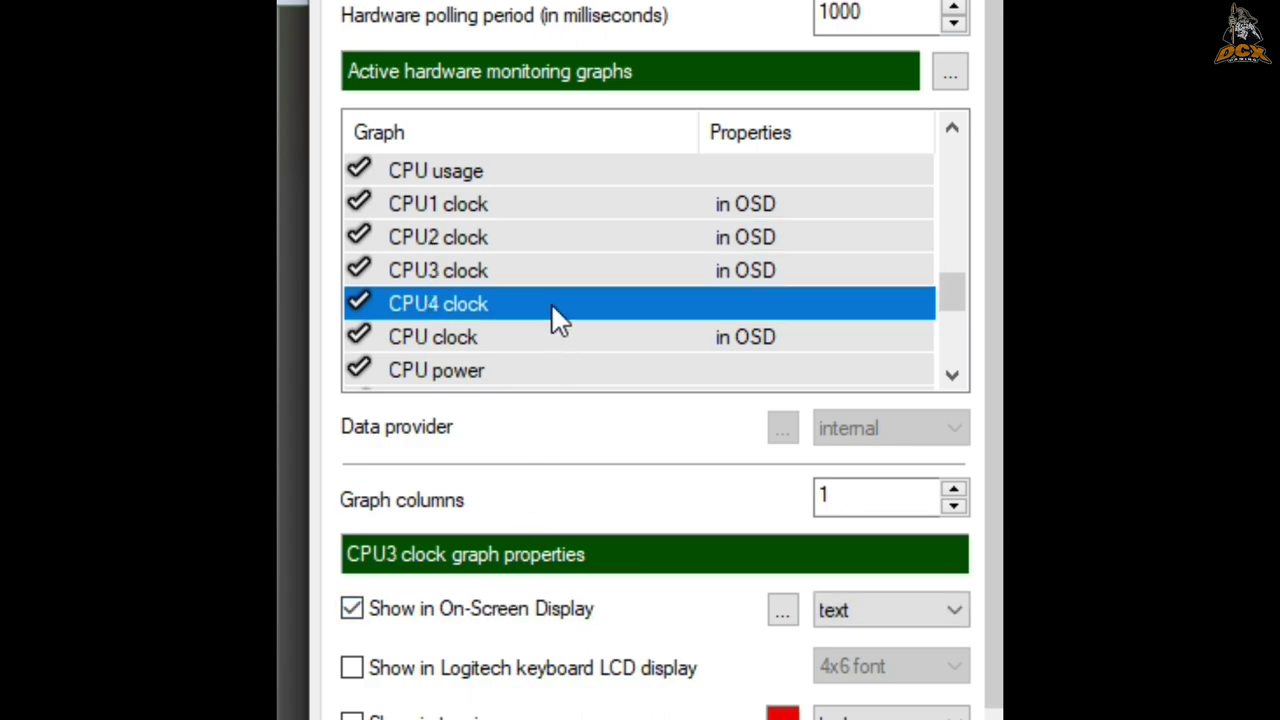
click(474, 618)
- Check the framerate graphs at the end of the list, apply the monitoring changes and close the properties
drag(953, 300, 959, 345)
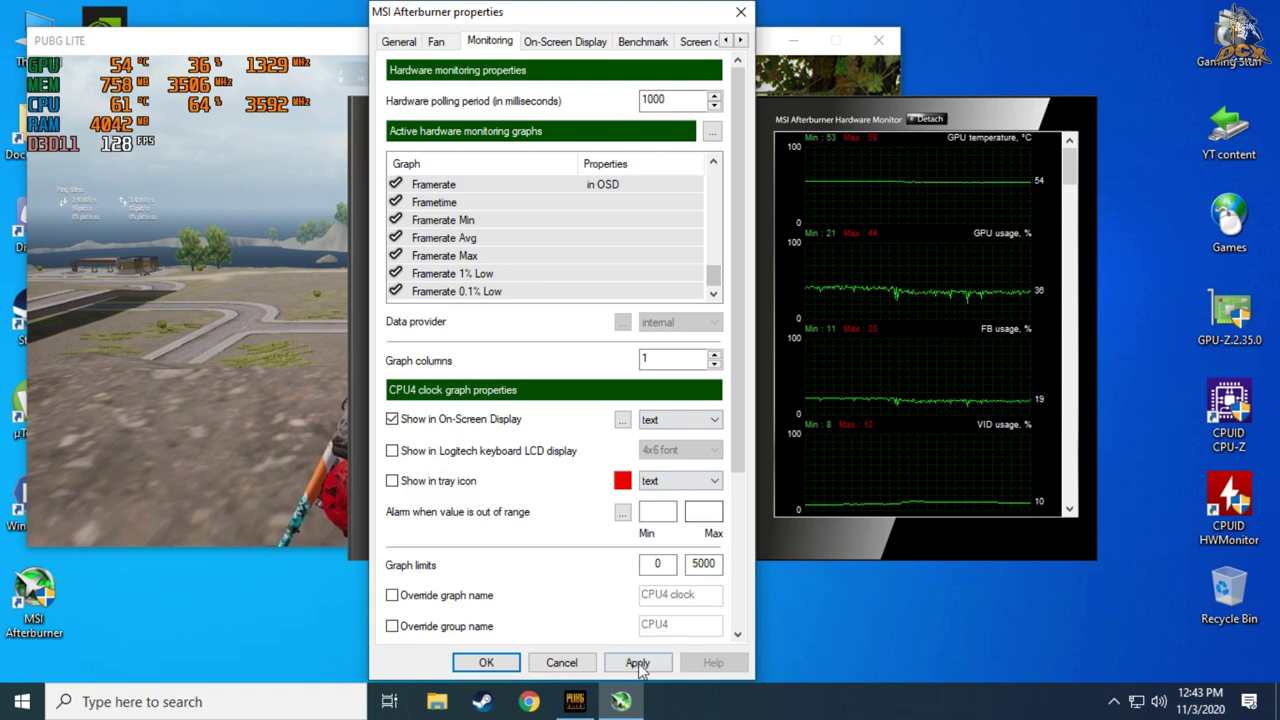
click(638, 663)
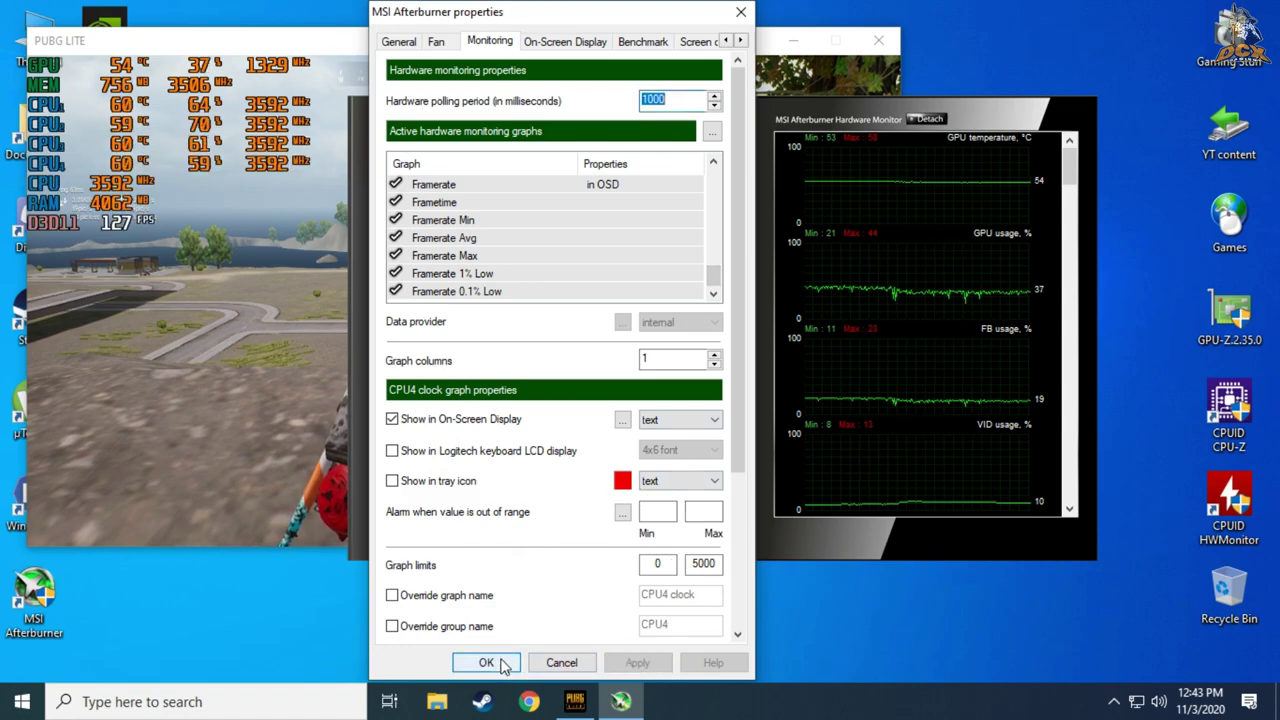
click(497, 665)
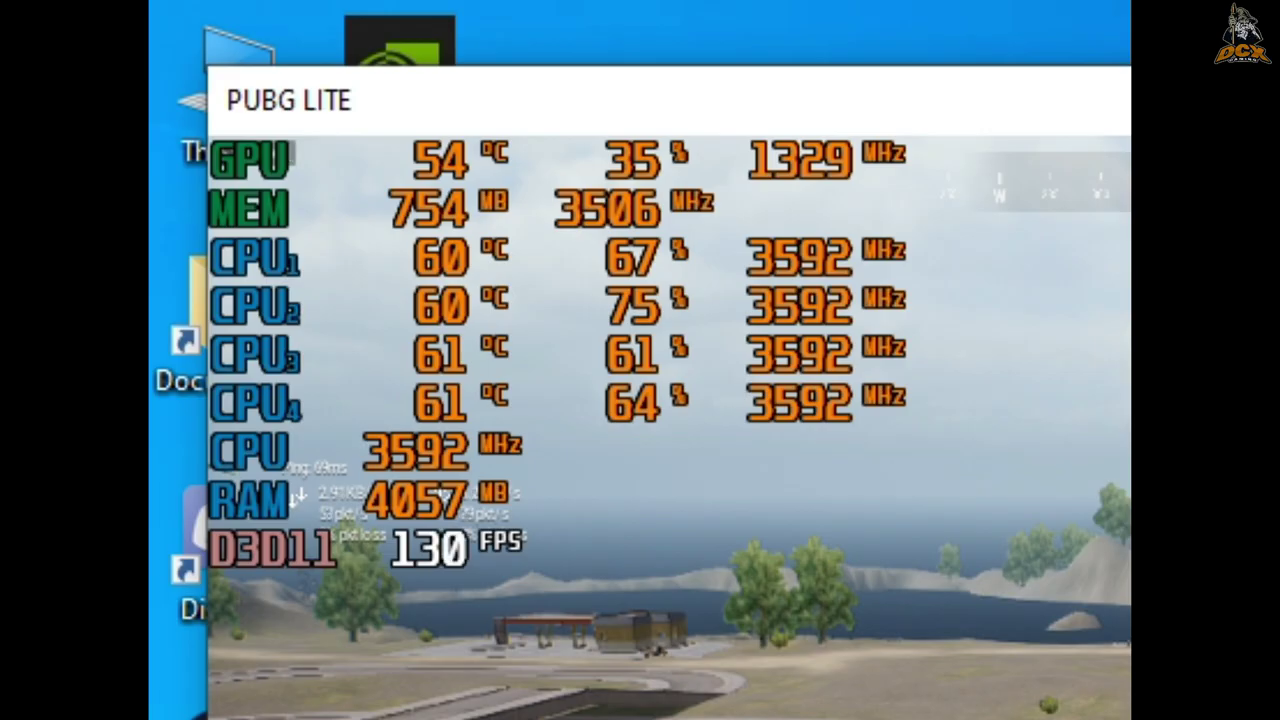
- Move around, switch weapon and shoot in the PUBG LITE match while checking the per-core CPU readings in the overlay
key(w)
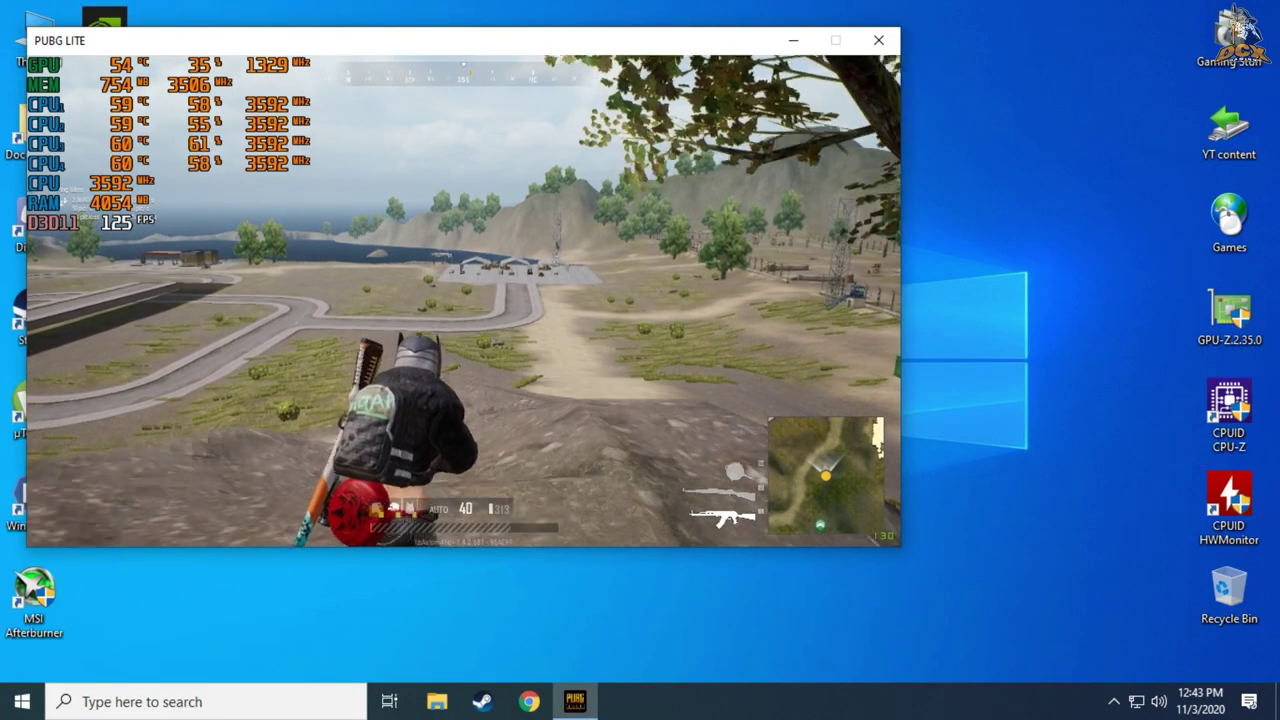
key(w)
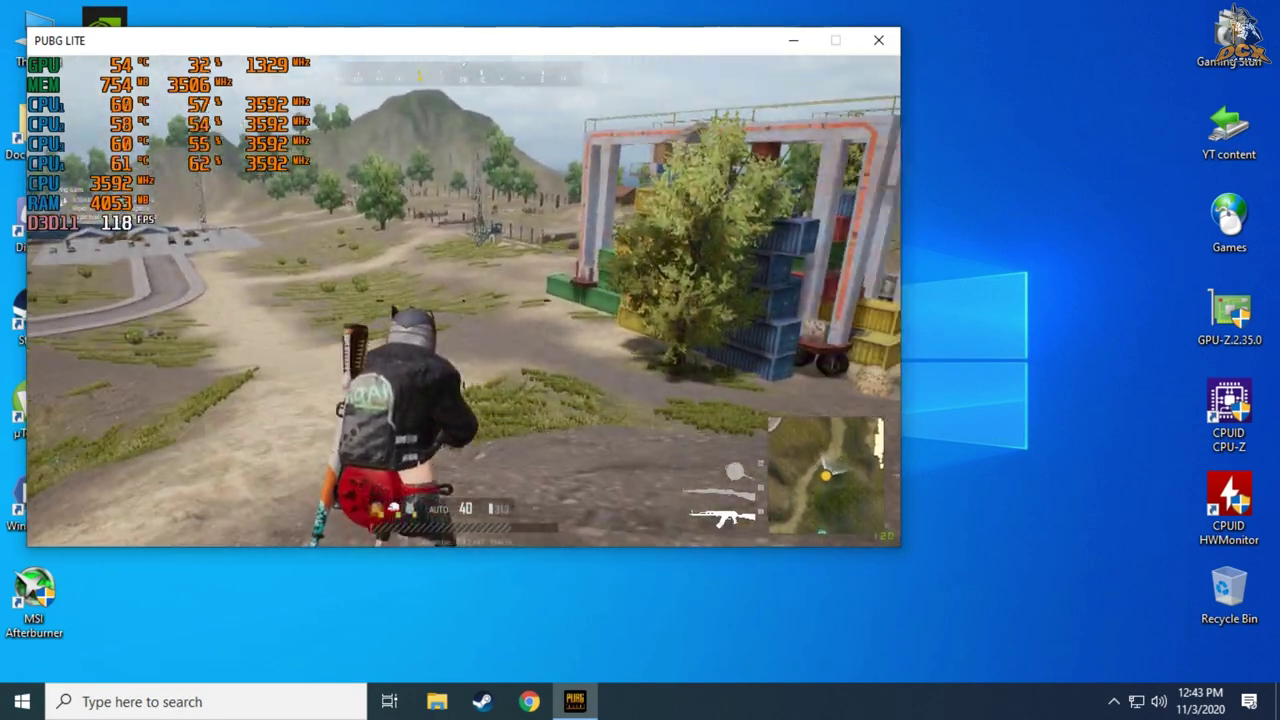
key(w)
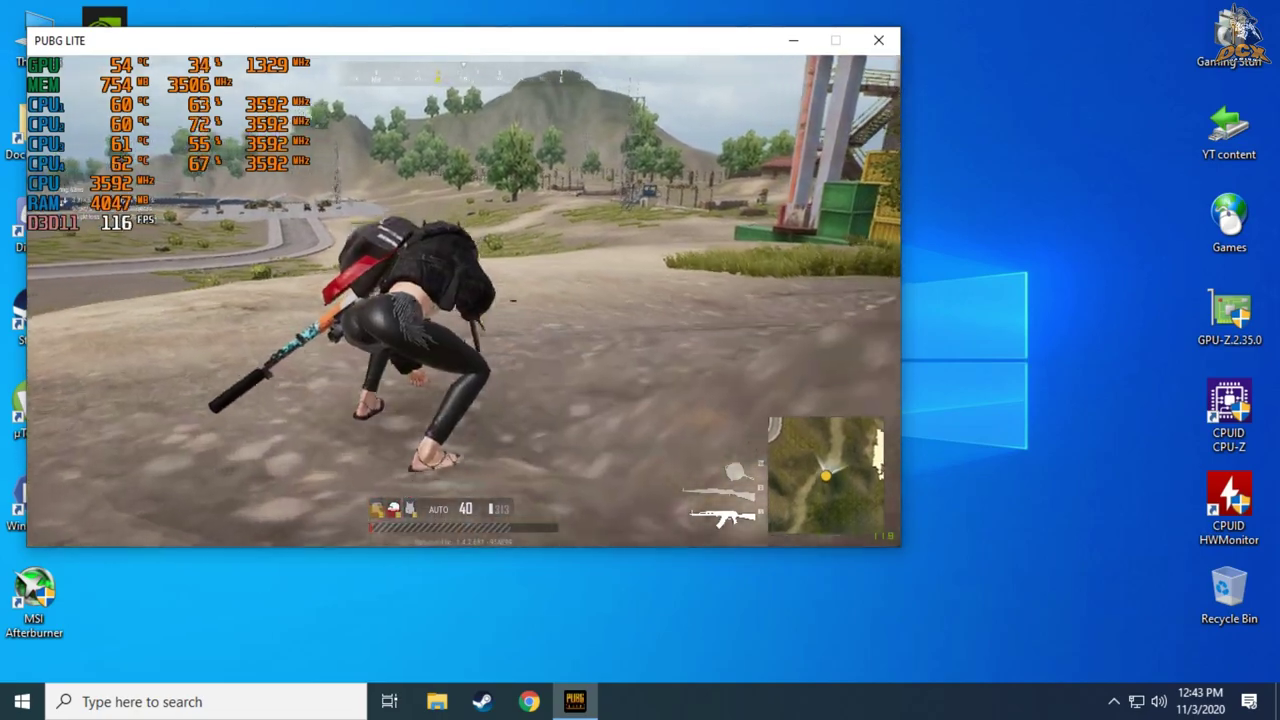
key(w)
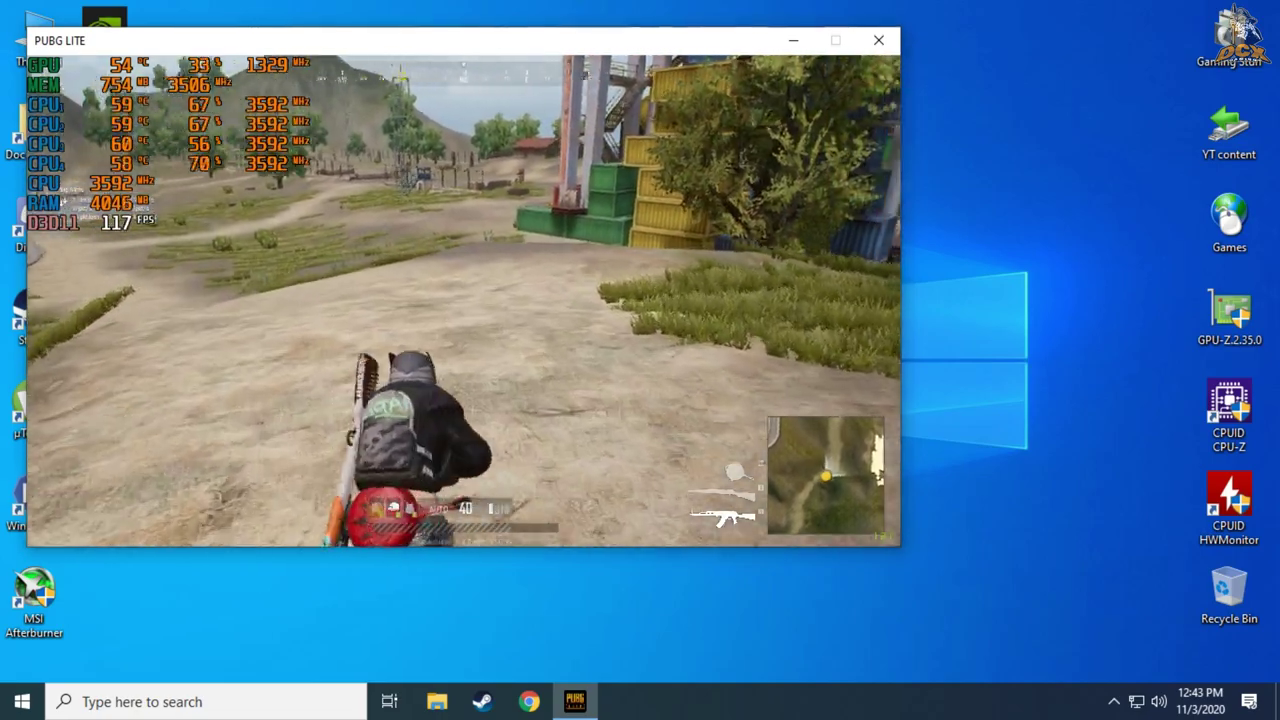
key(w)
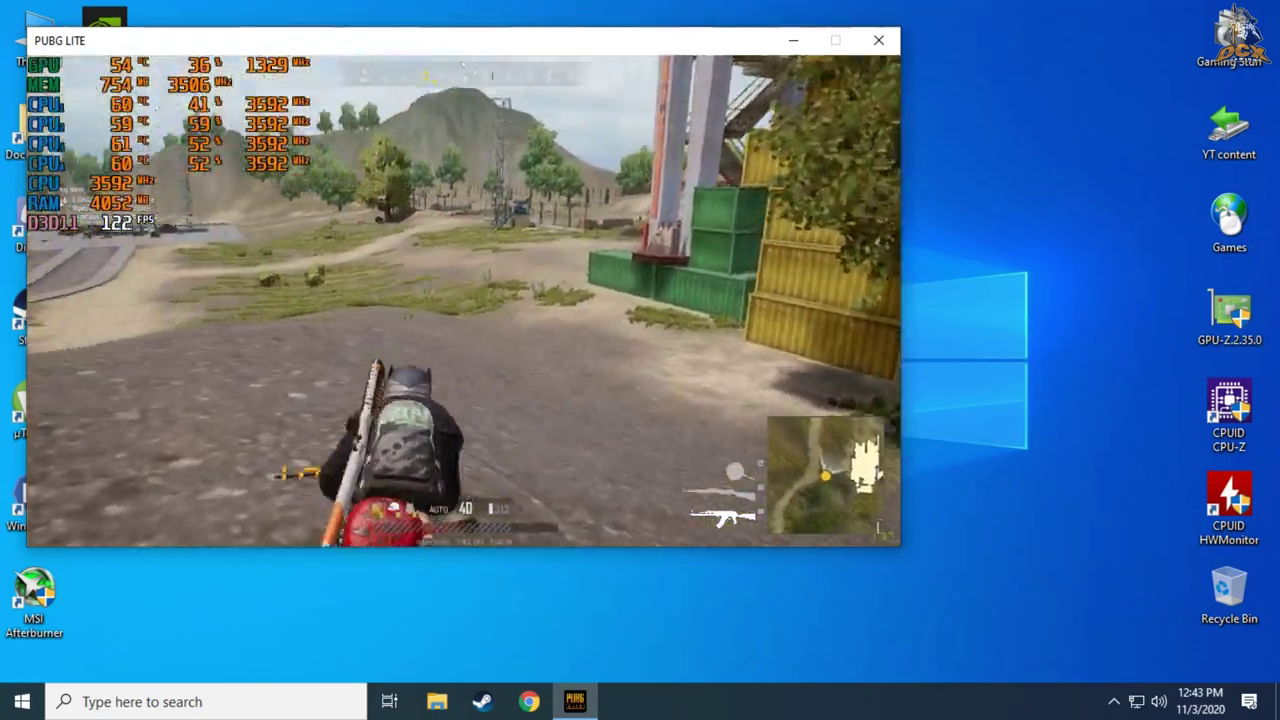
key(w)
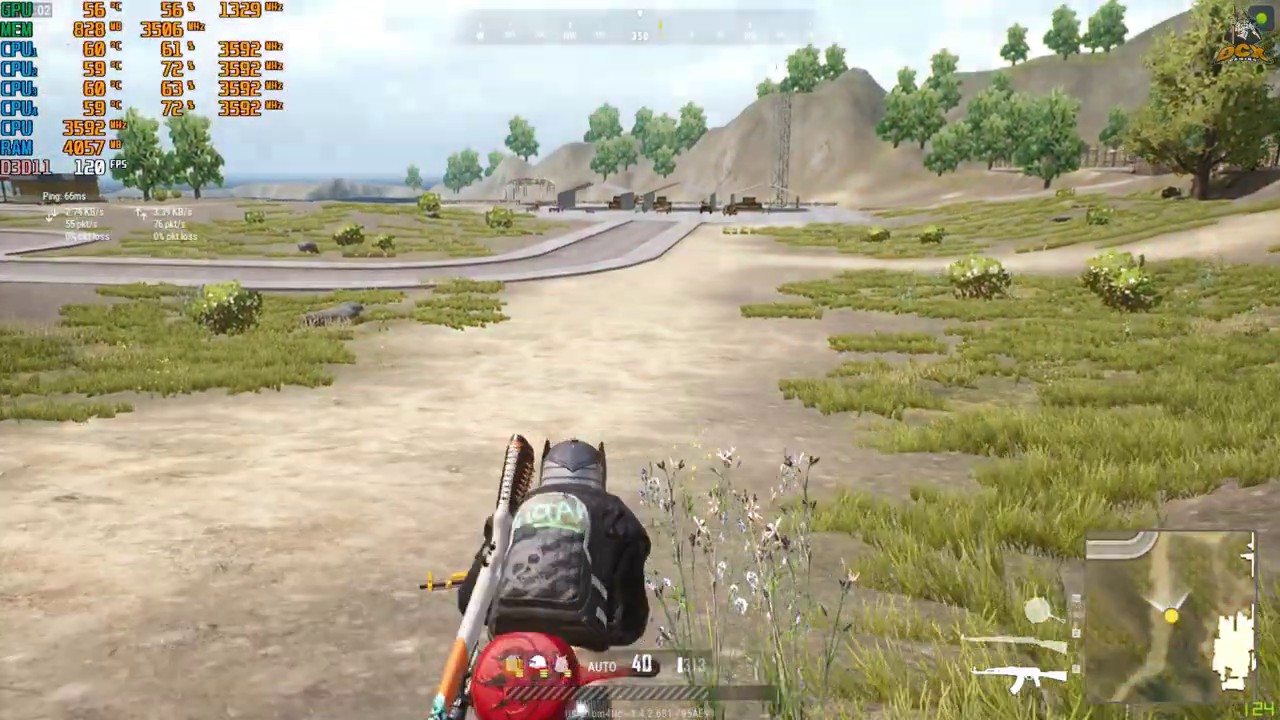
key(w)
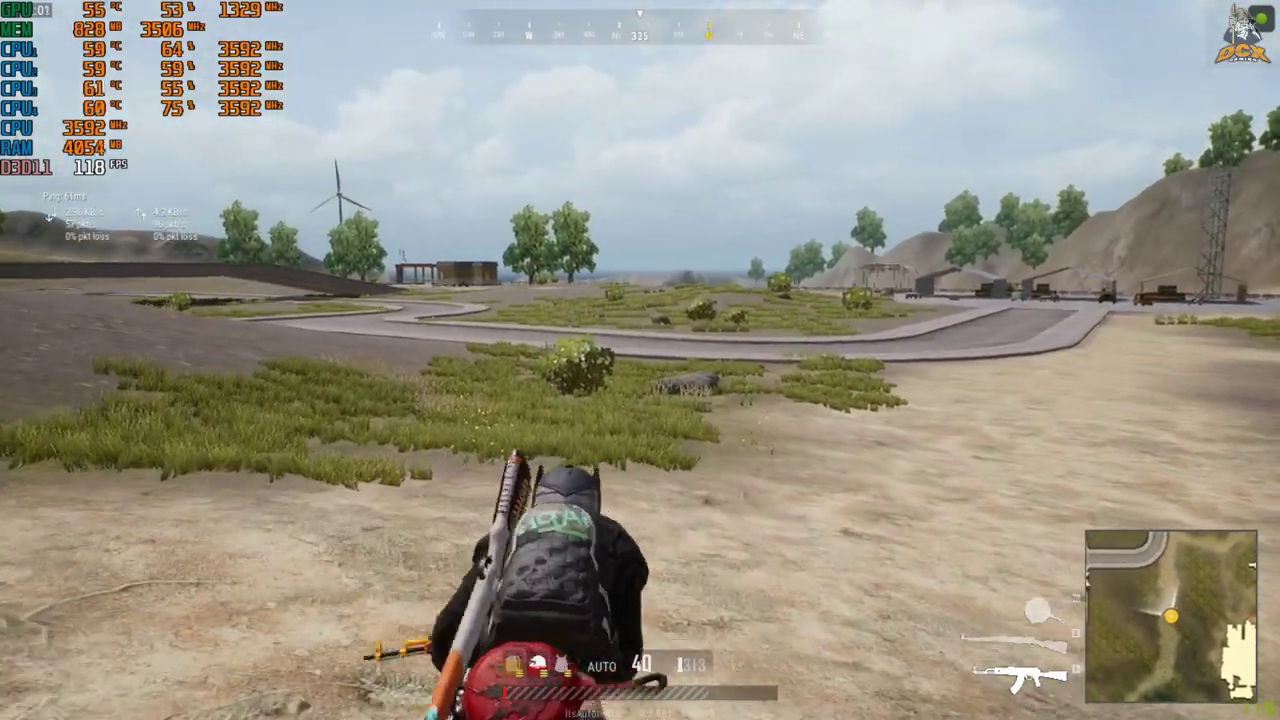
key(w)
key(1)
key(w)
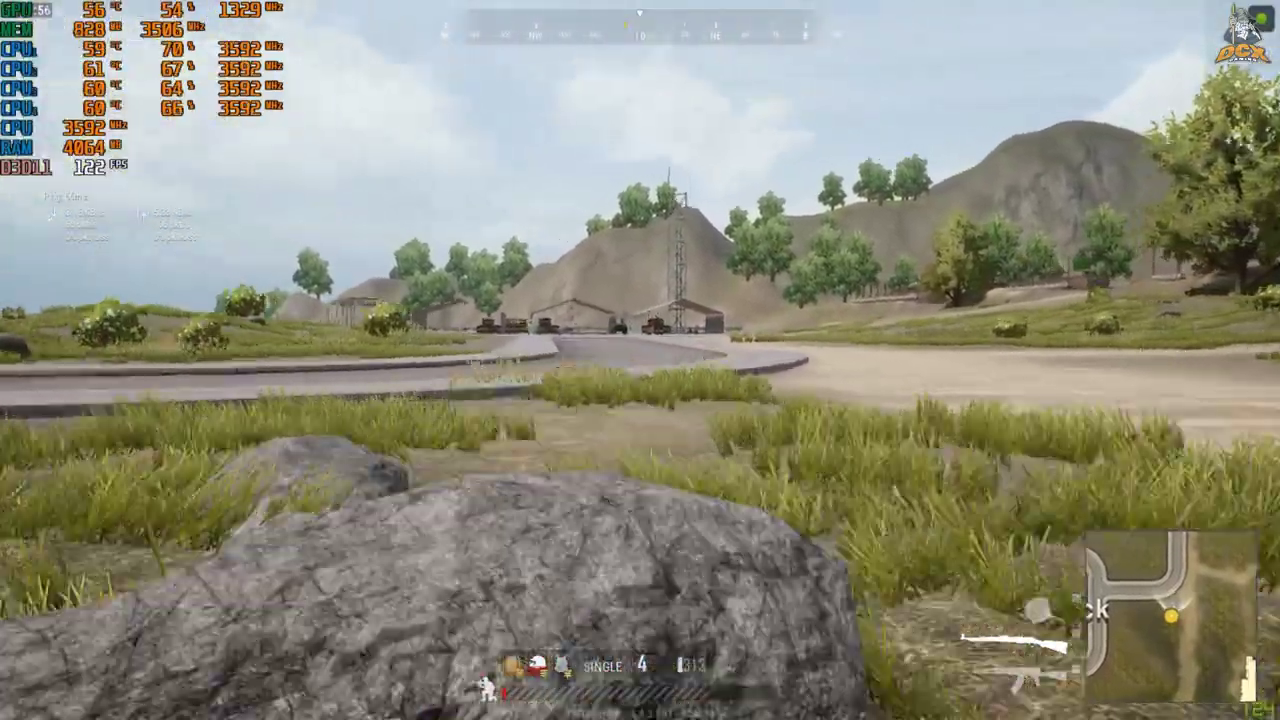
right_click(640, 360)
click(640, 360)
right_click(640, 360)
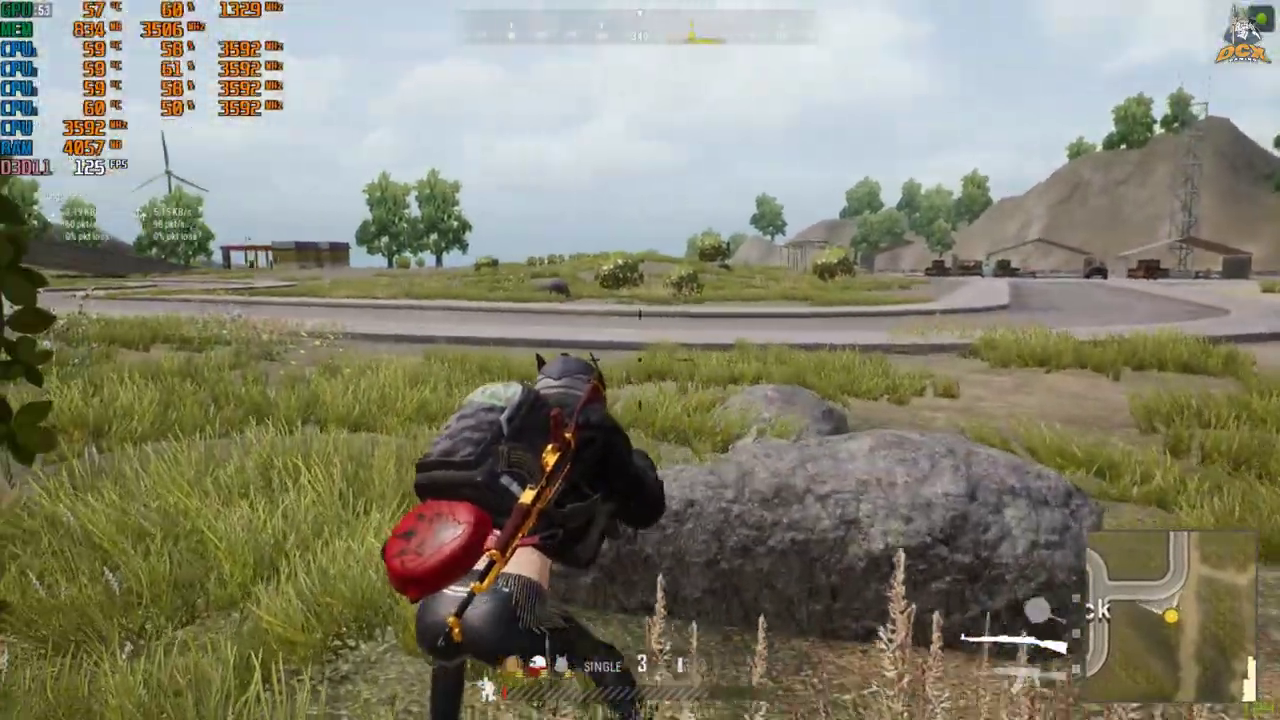